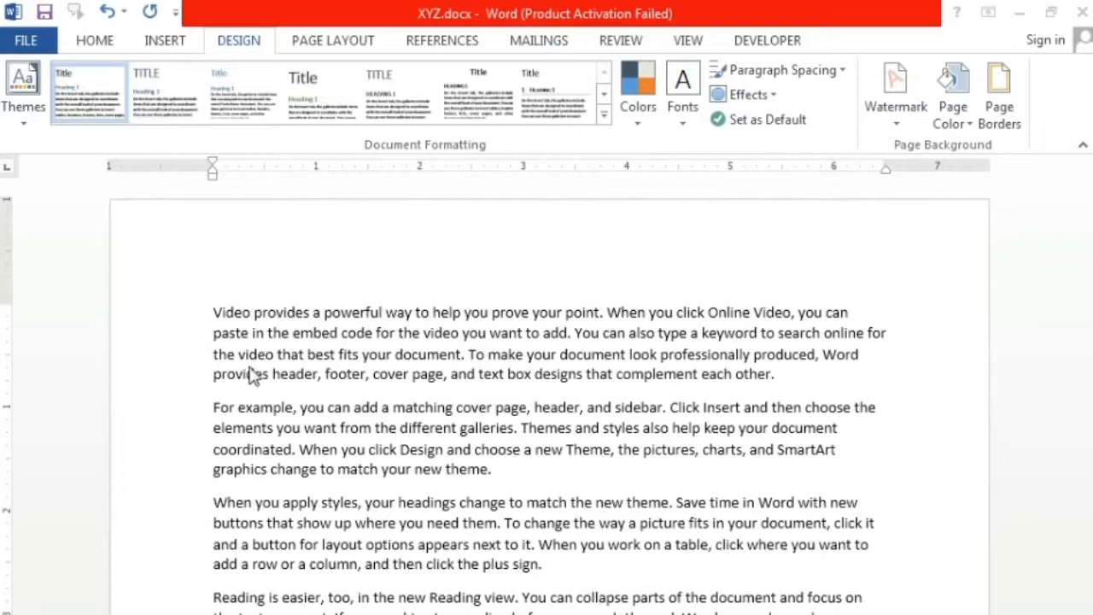
Apply the Intense Emphasis style to the first three paragraphs of the document
left_click(211, 319)
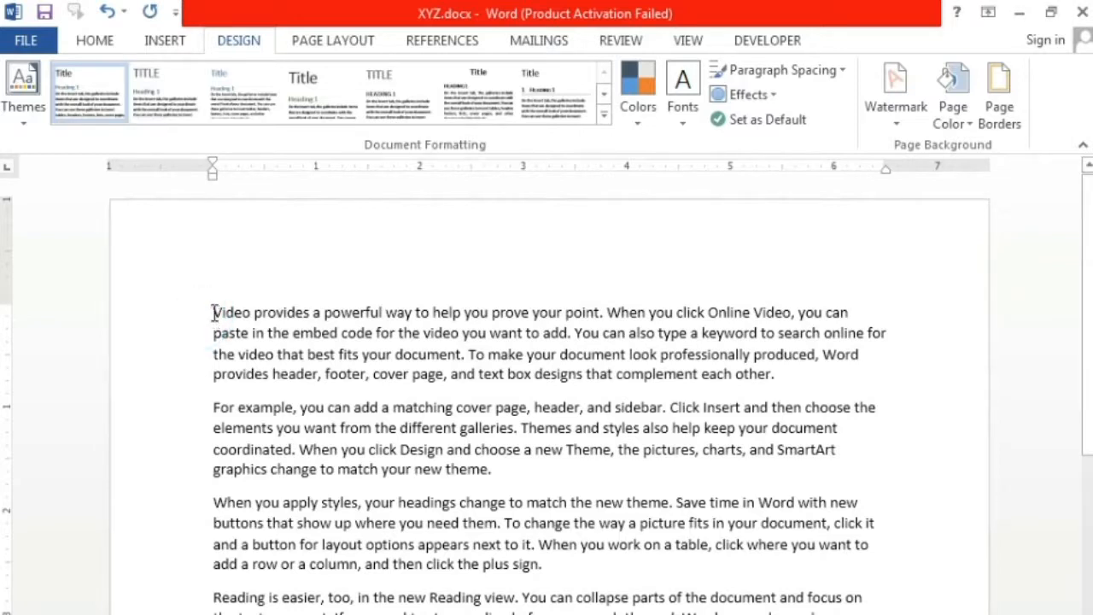
left_click(214, 315)
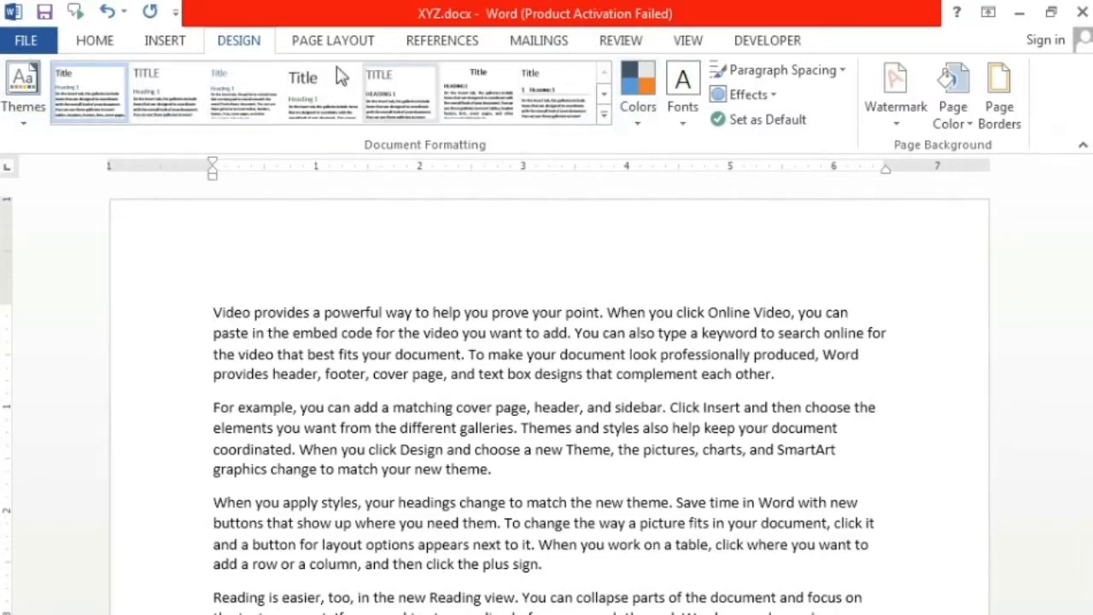
left_click(239, 45)
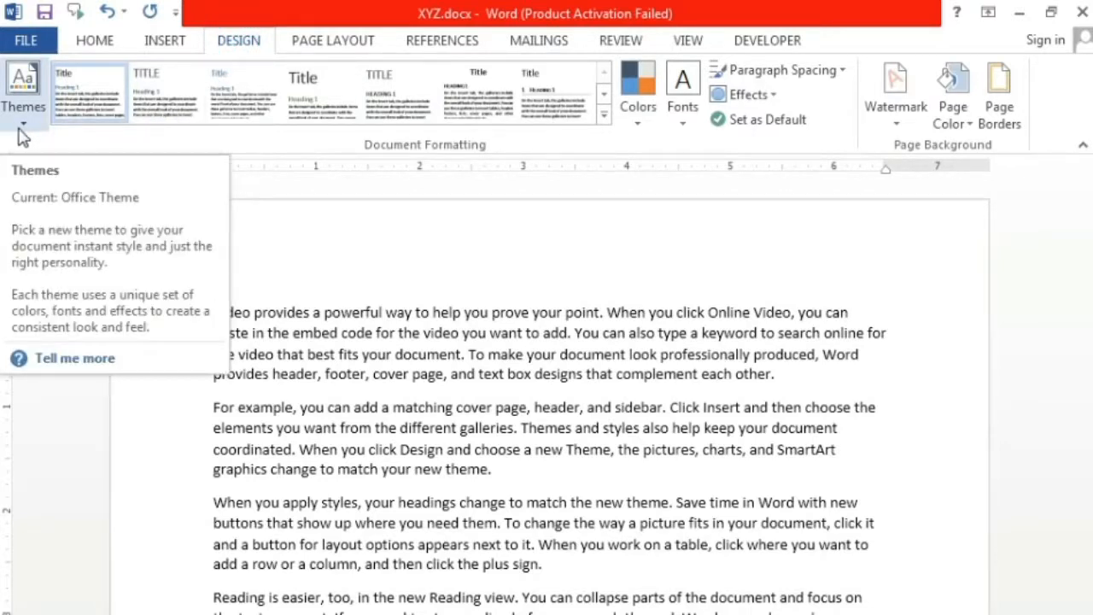
left_click(427, 353)
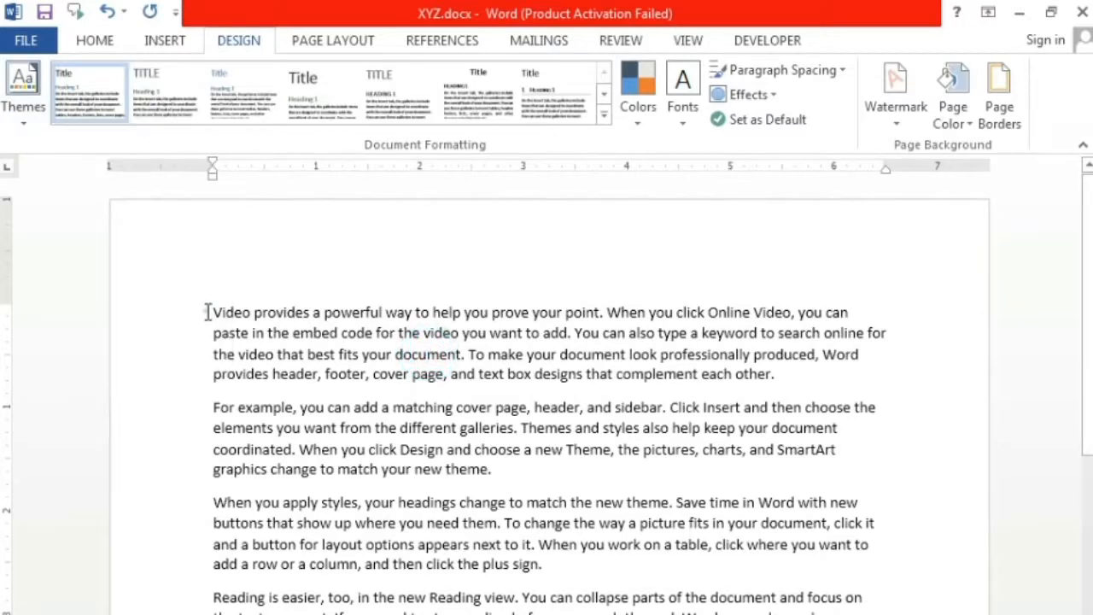
left_click_drag(207, 313, 578, 576)
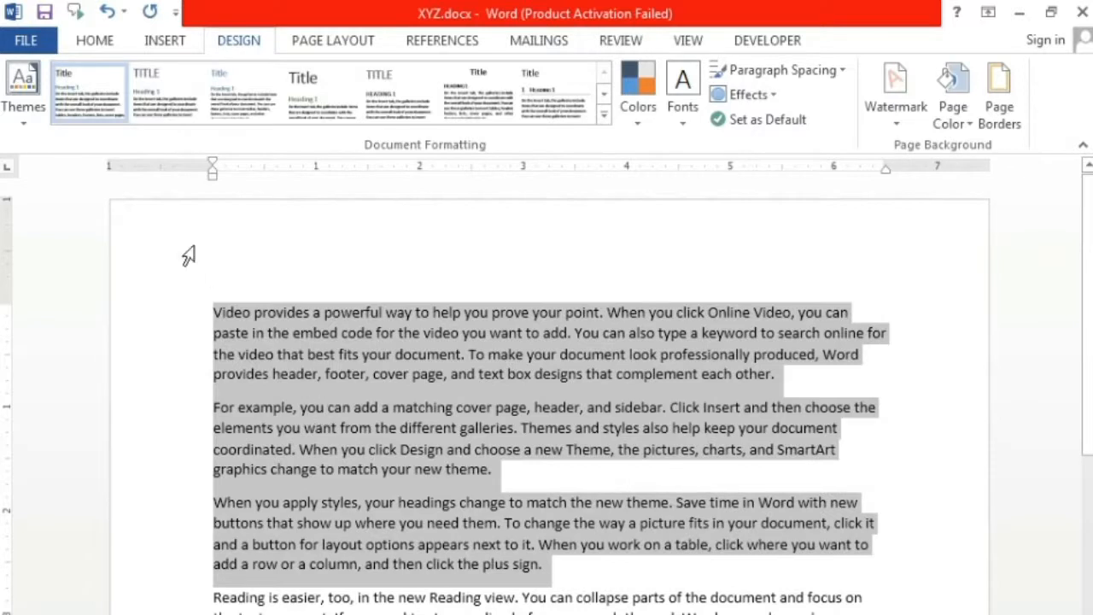
left_click(96, 43)
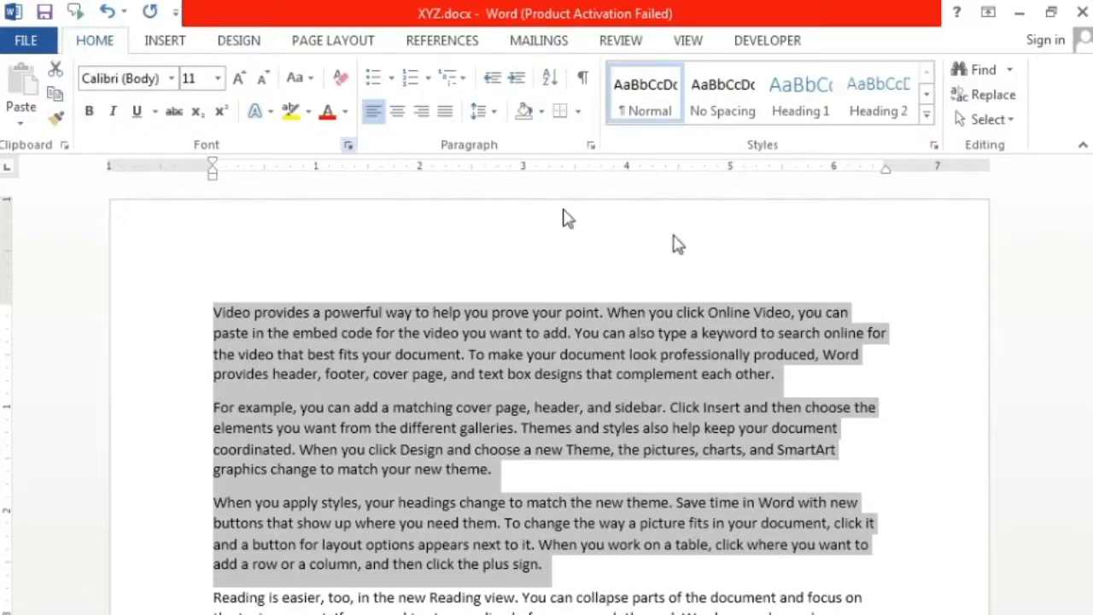
left_click(928, 120)
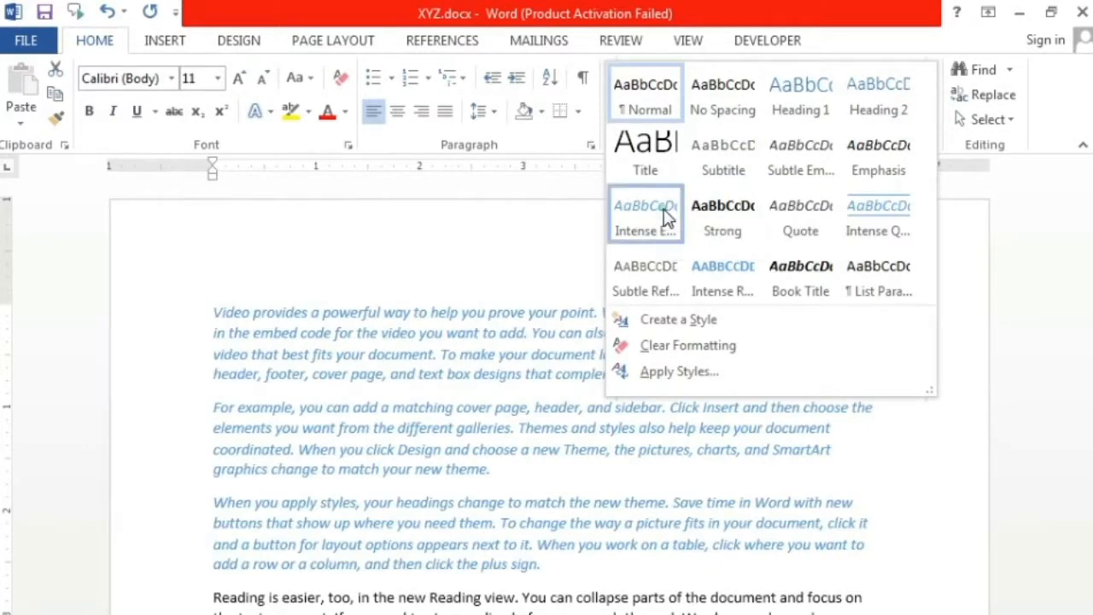
left_click(667, 217)
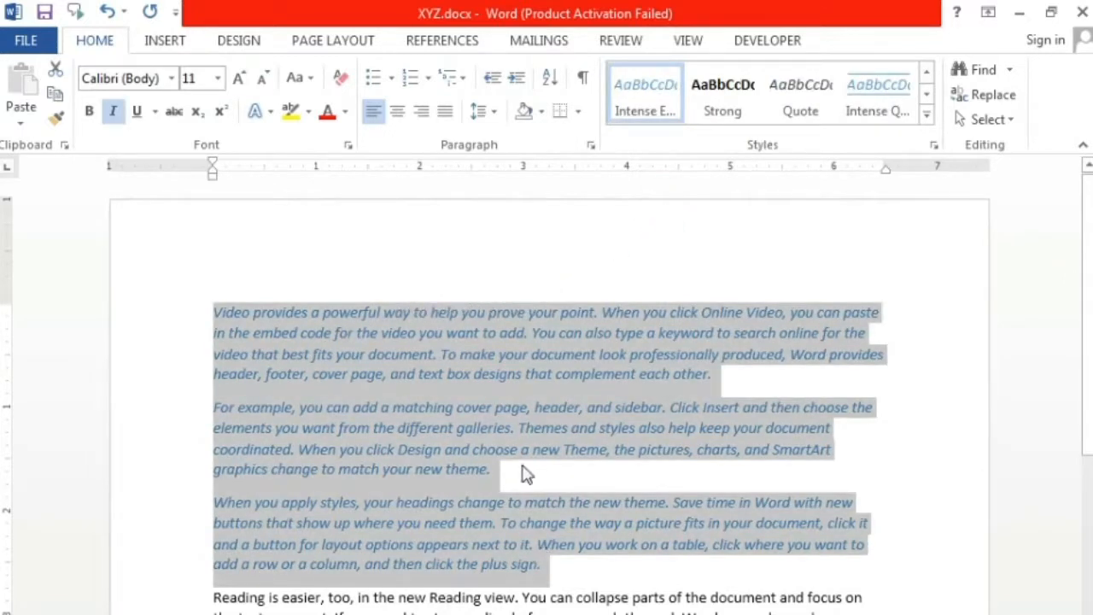
Apply the Facet theme and the Shaded style set to the document
left_click(228, 51)
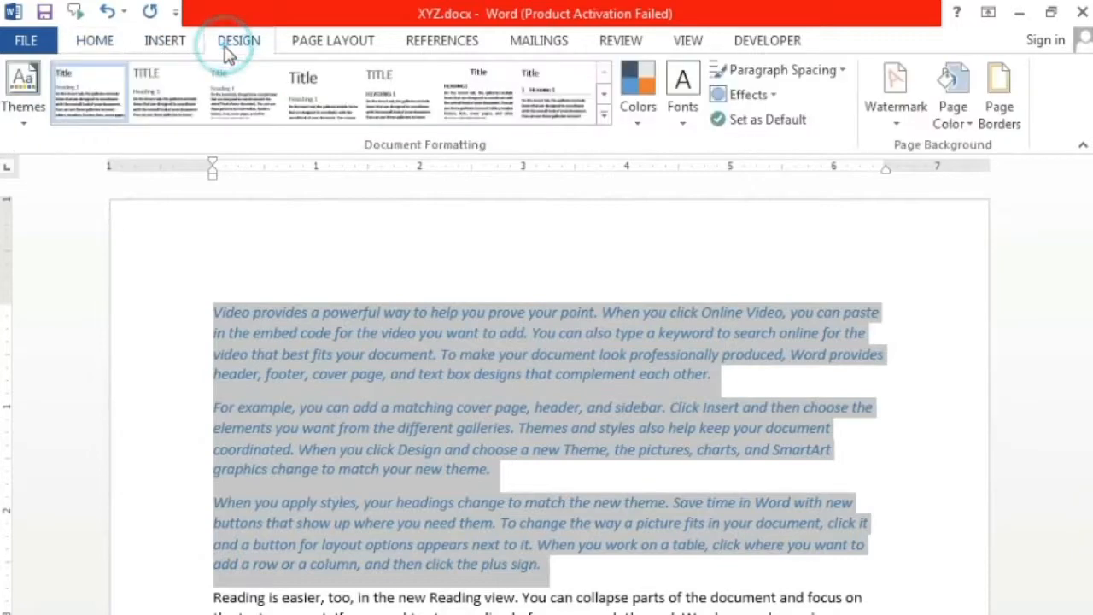
left_click(29, 120)
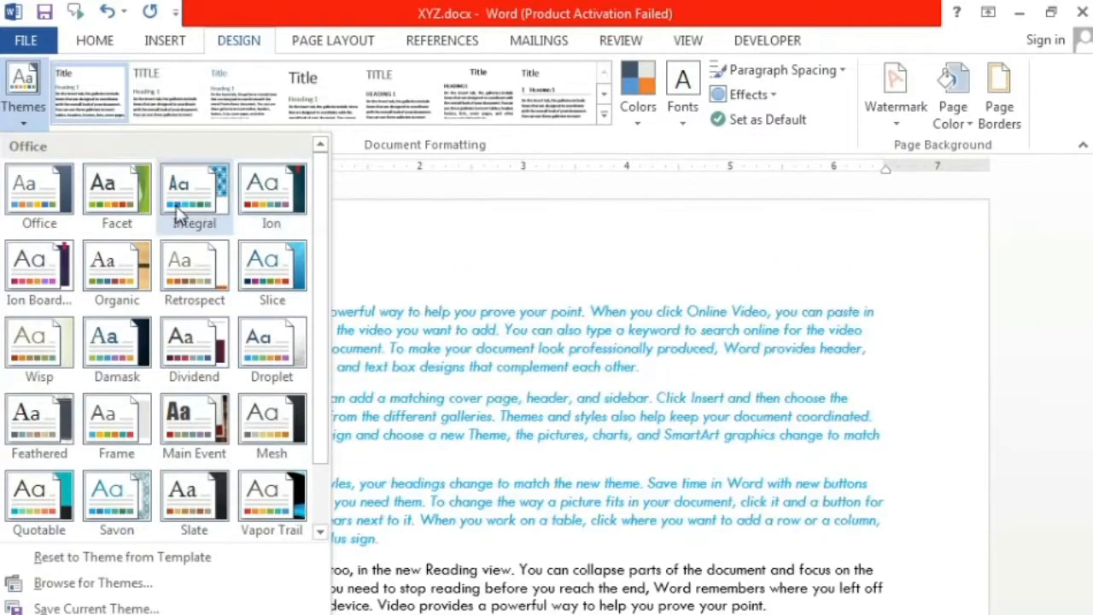
left_click(135, 202)
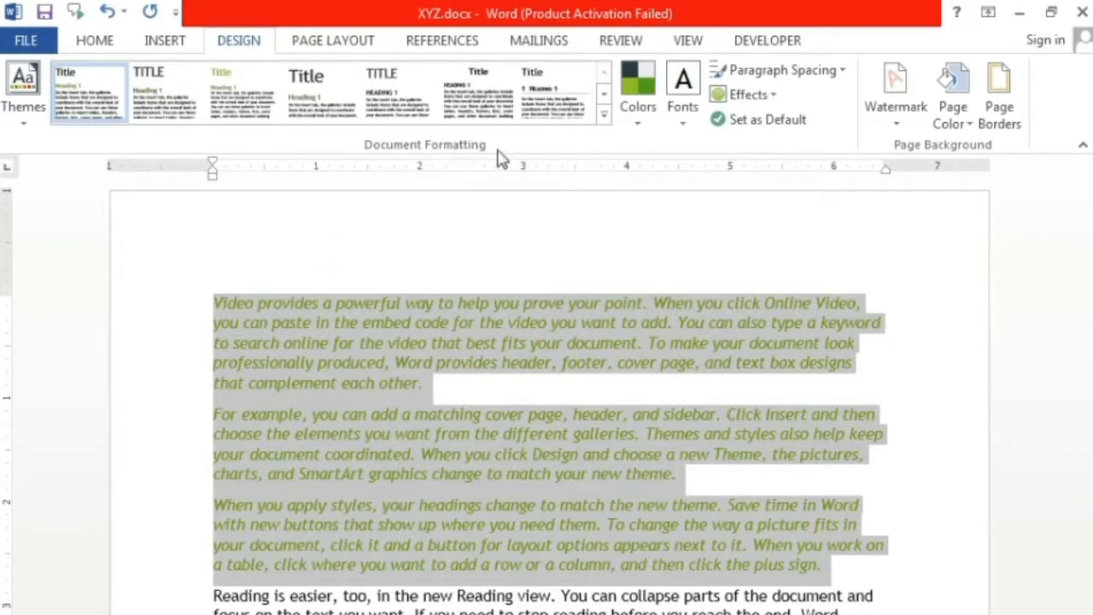
left_click(605, 118)
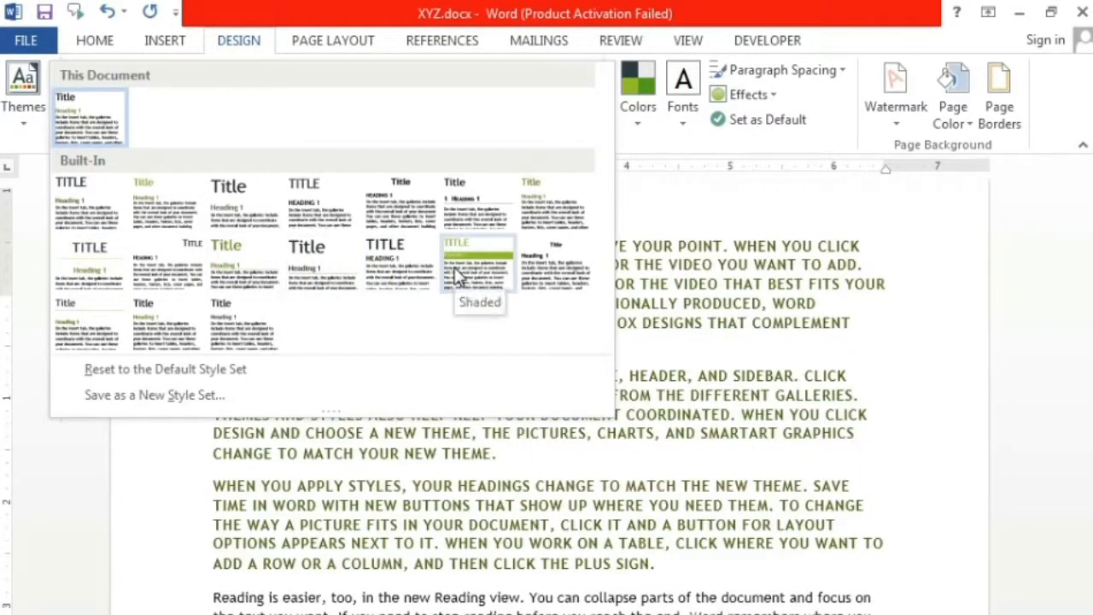
left_click(457, 273)
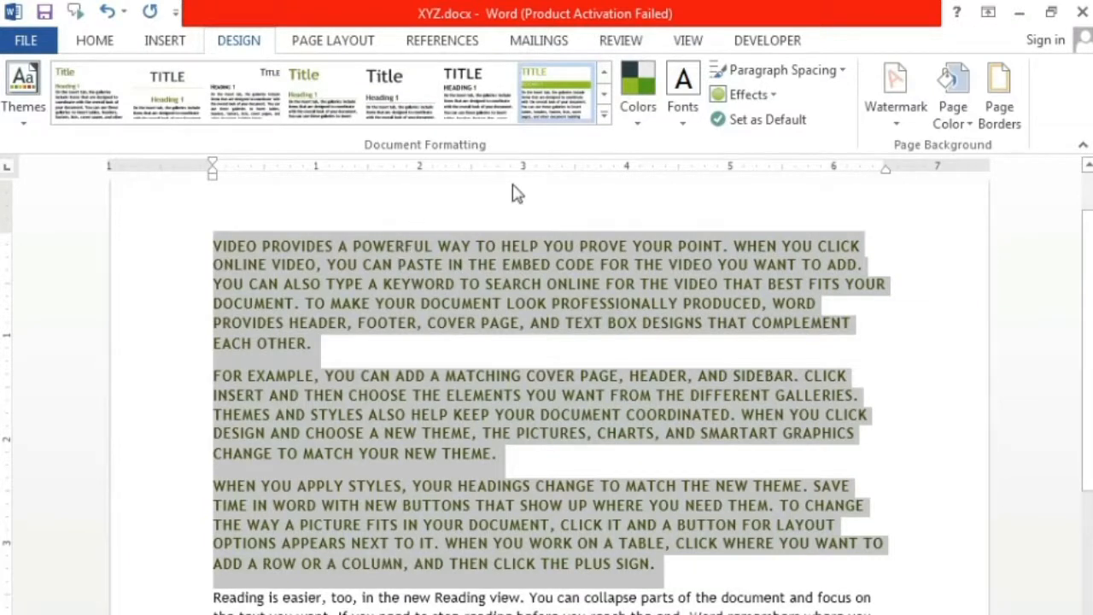
Change the document's theme colors to the Violet set
left_click(641, 119)
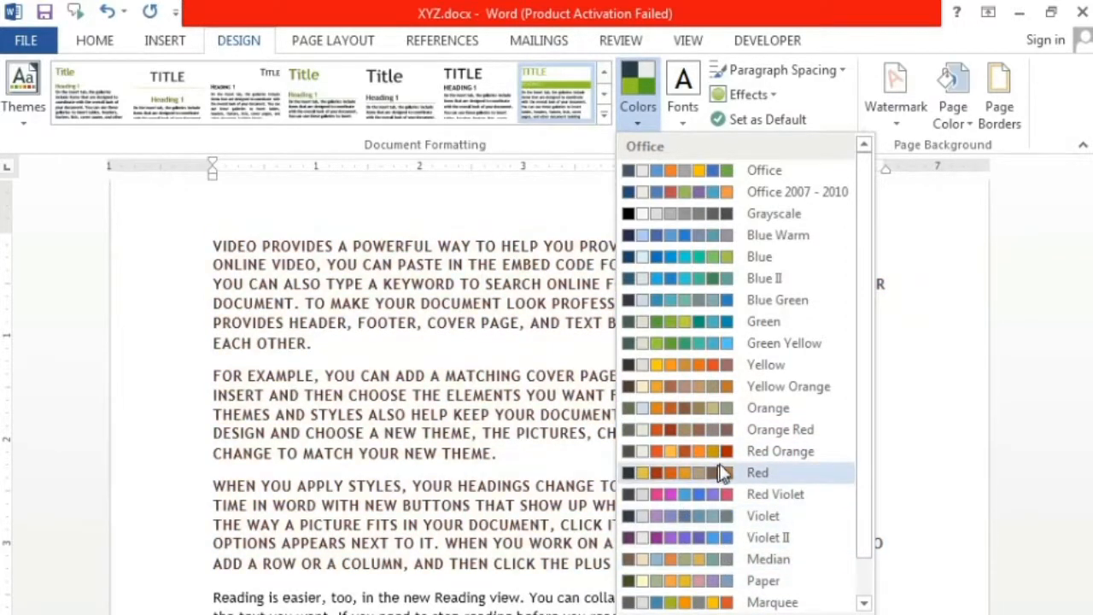
scroll(868, 389, "down", 1)
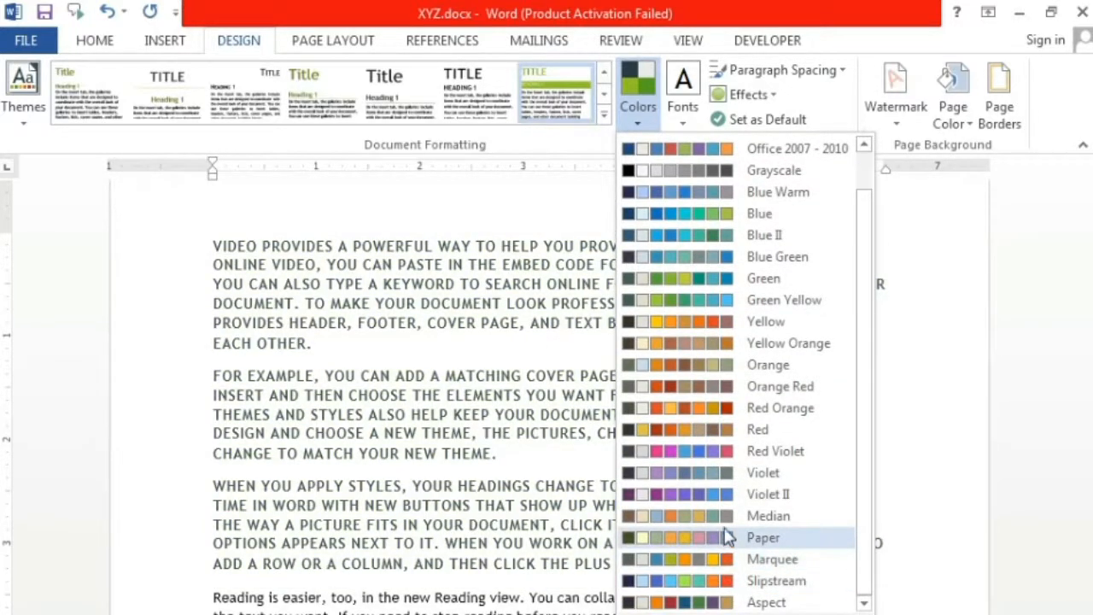
left_click(722, 476)
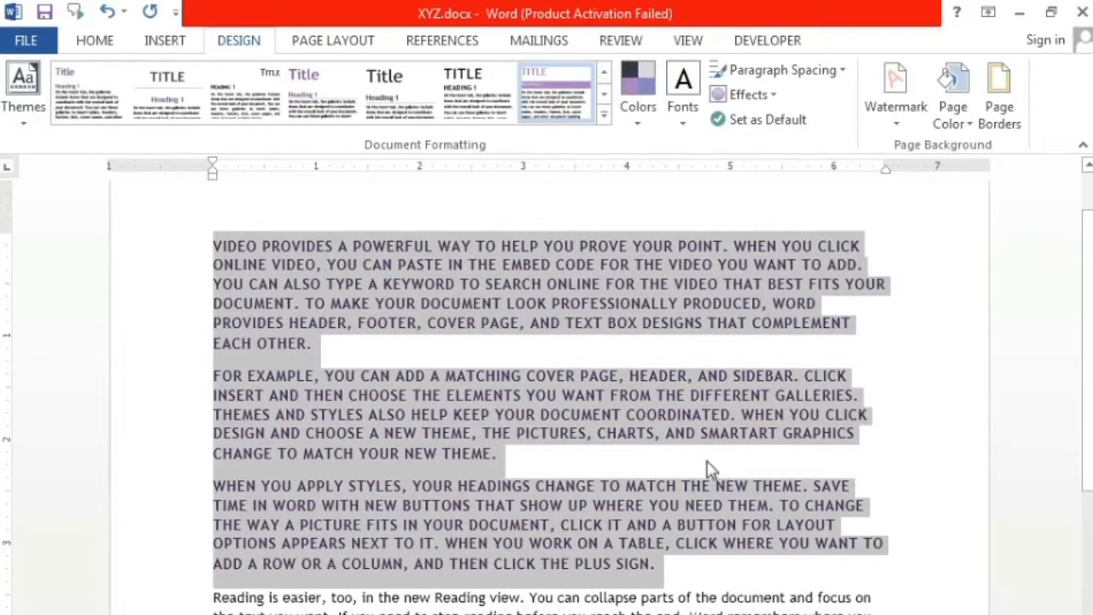
left_click(679, 124)
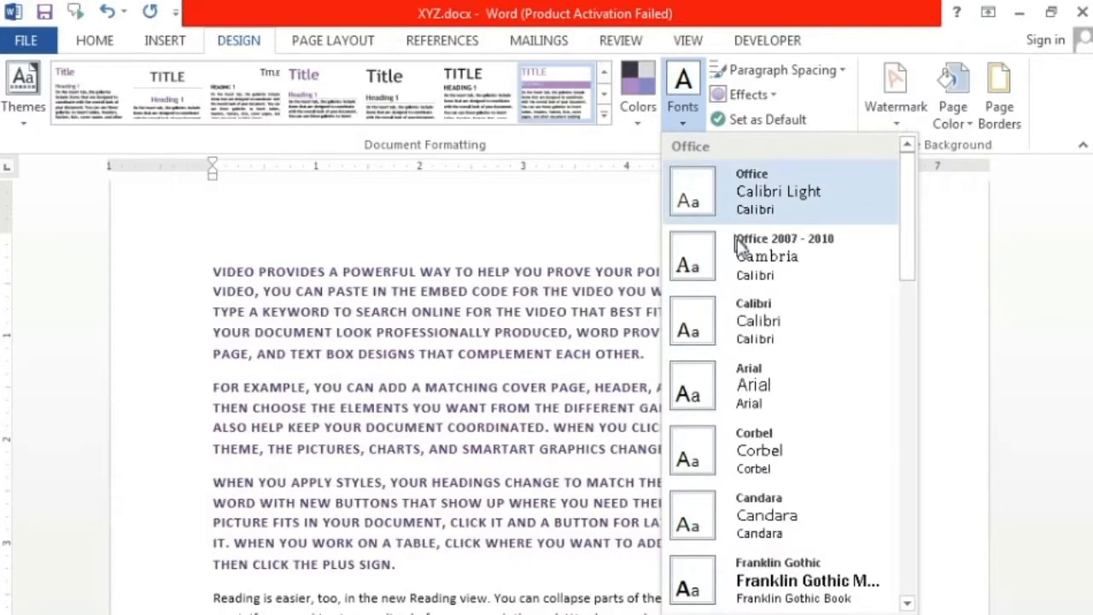
scroll(748, 359, "down", 5)
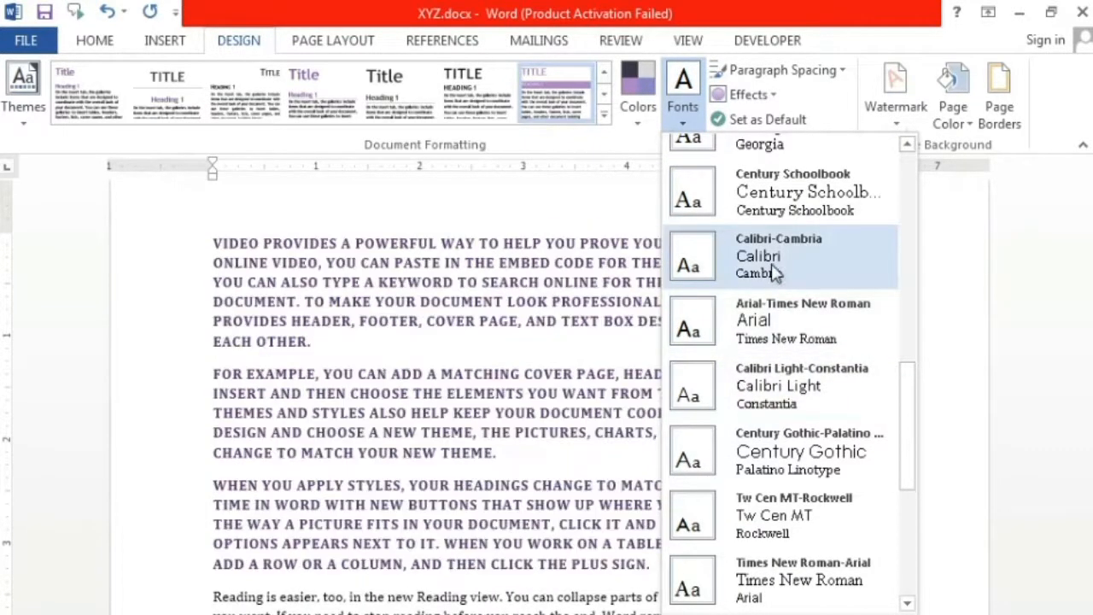
scroll(775, 333, "down", 3)
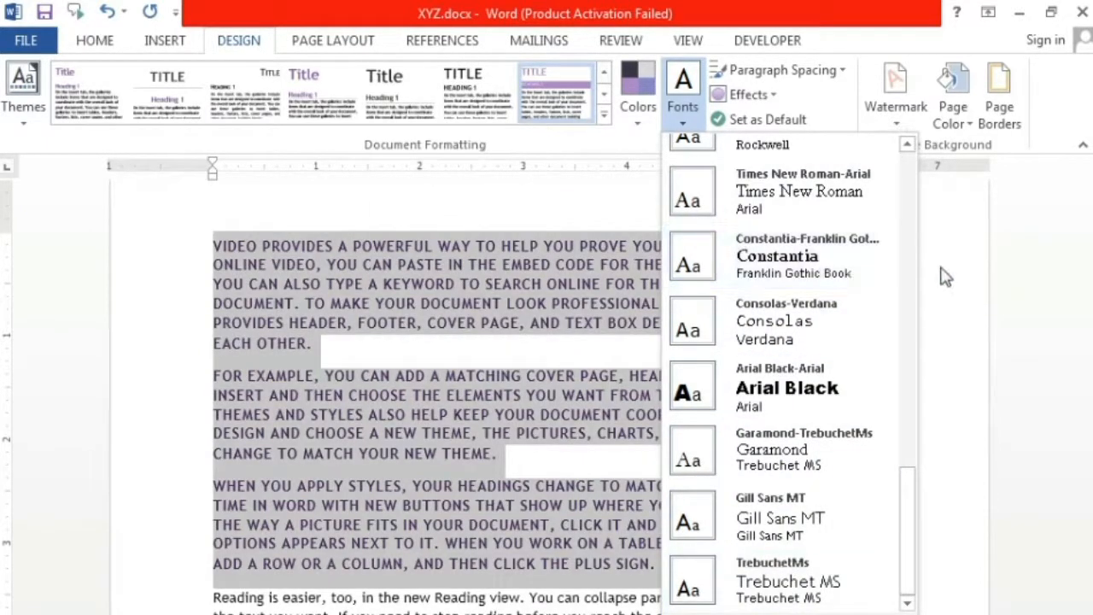
left_click(946, 276)
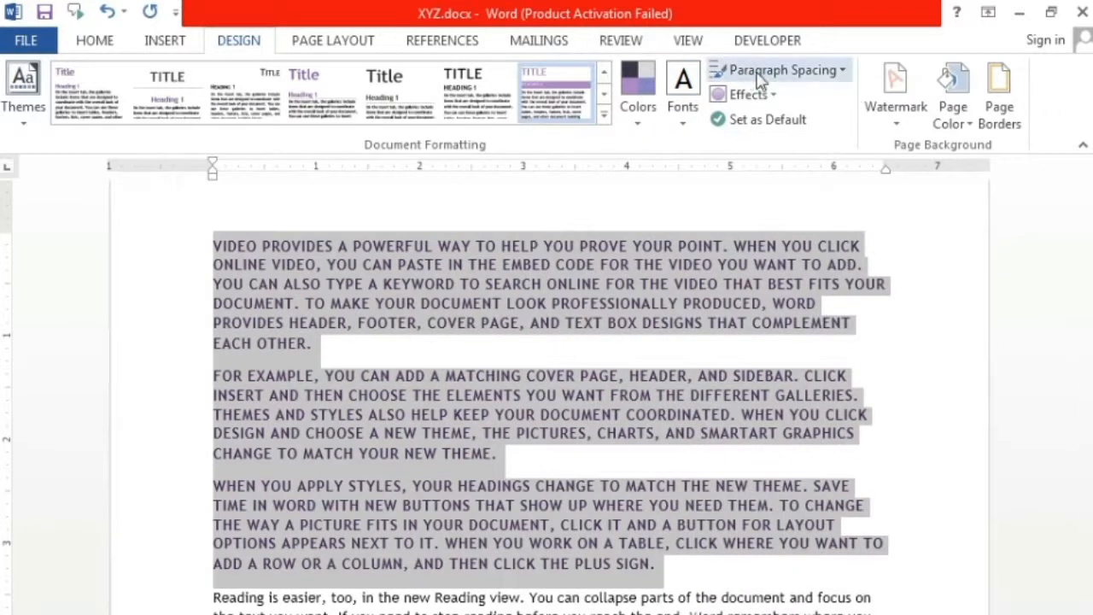
Set the document's paragraph spacing to Double
left_click(848, 73)
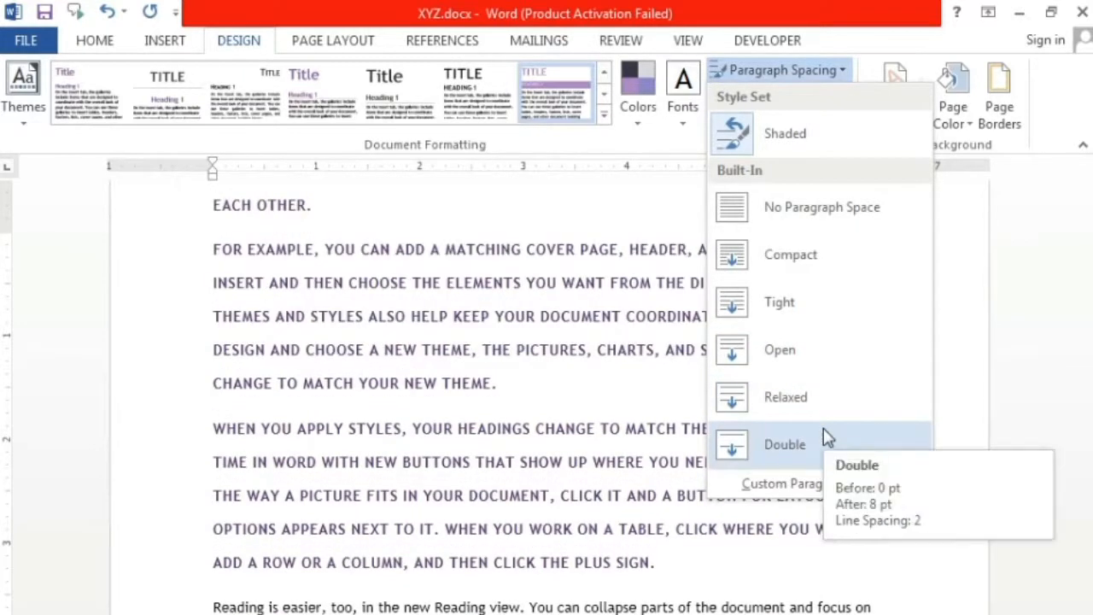
left_click(824, 428)
key("ctrl+a")
scroll(726, 402, "up", 5)
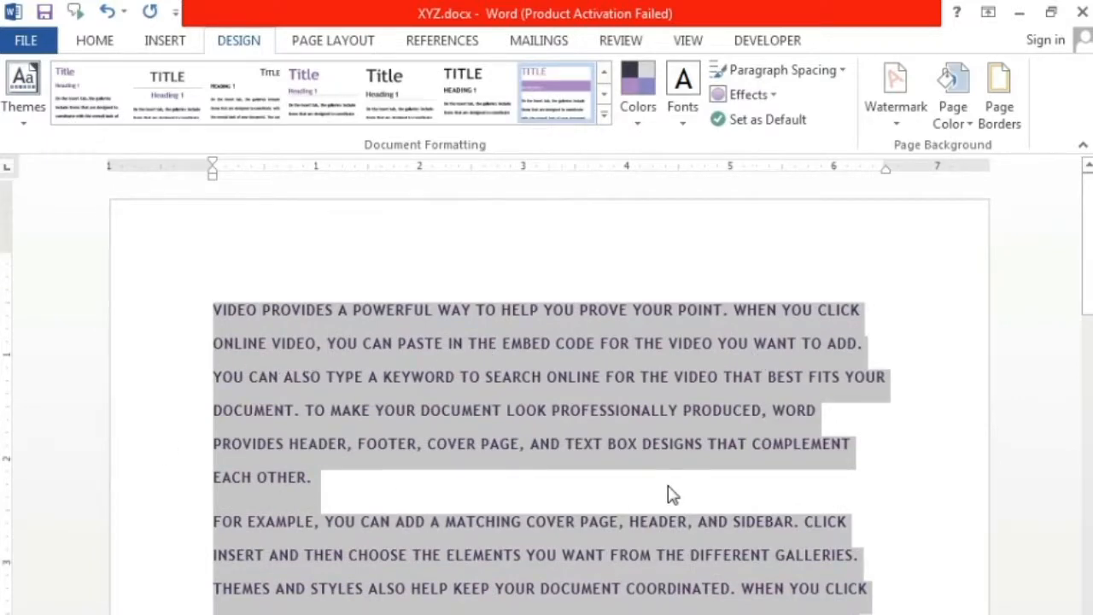
scroll(763, 481, "down", 3)
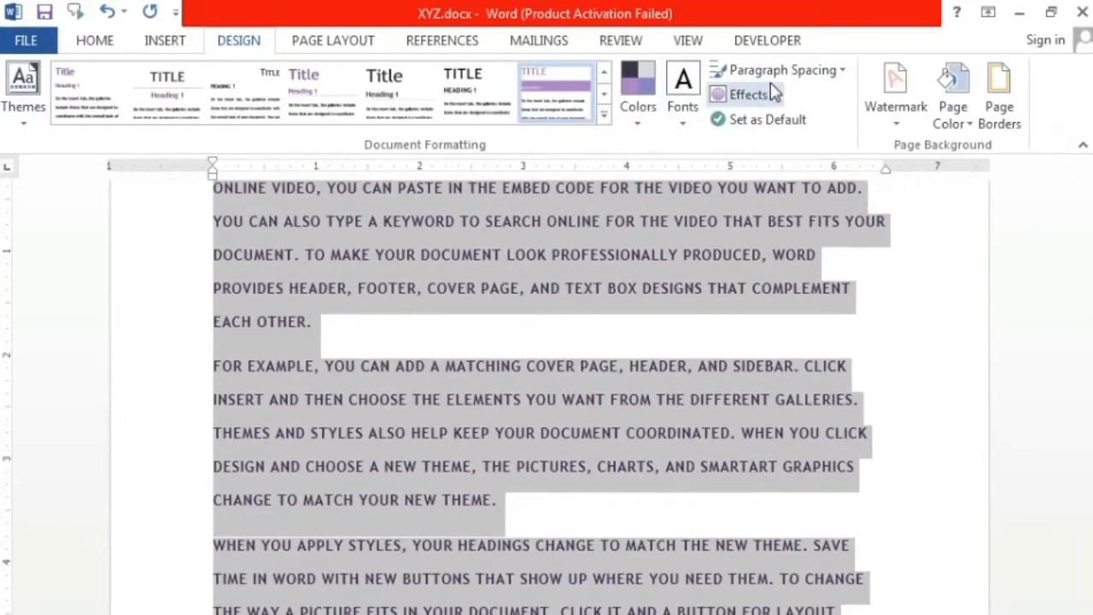
Set the document's paragraph spacing to No Paragraph Space
left_click(736, 94)
left_click(801, 73)
left_click(801, 73)
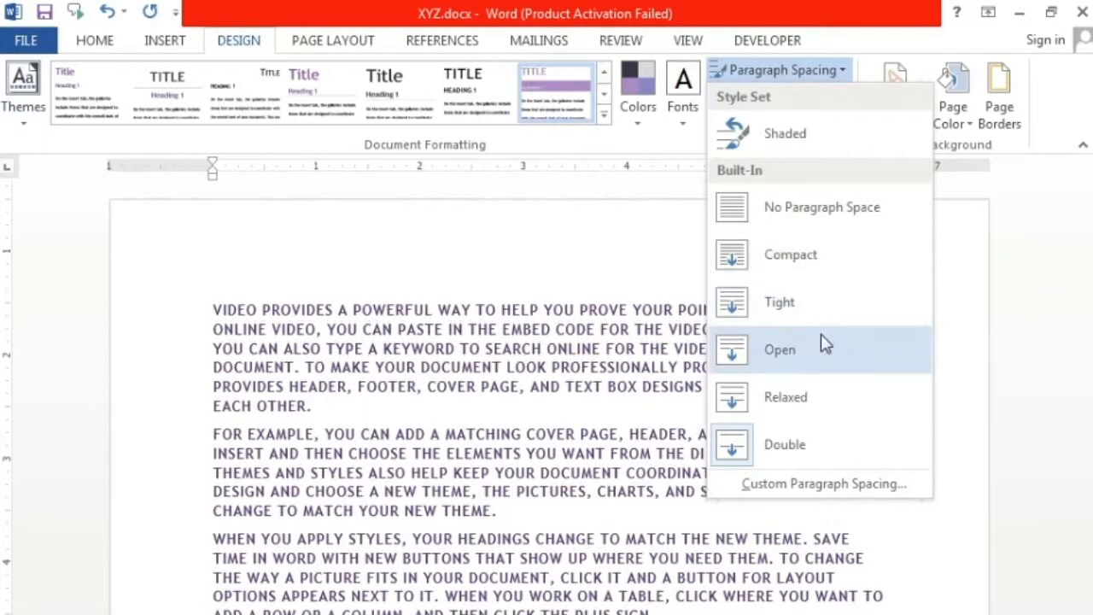
left_click(838, 208)
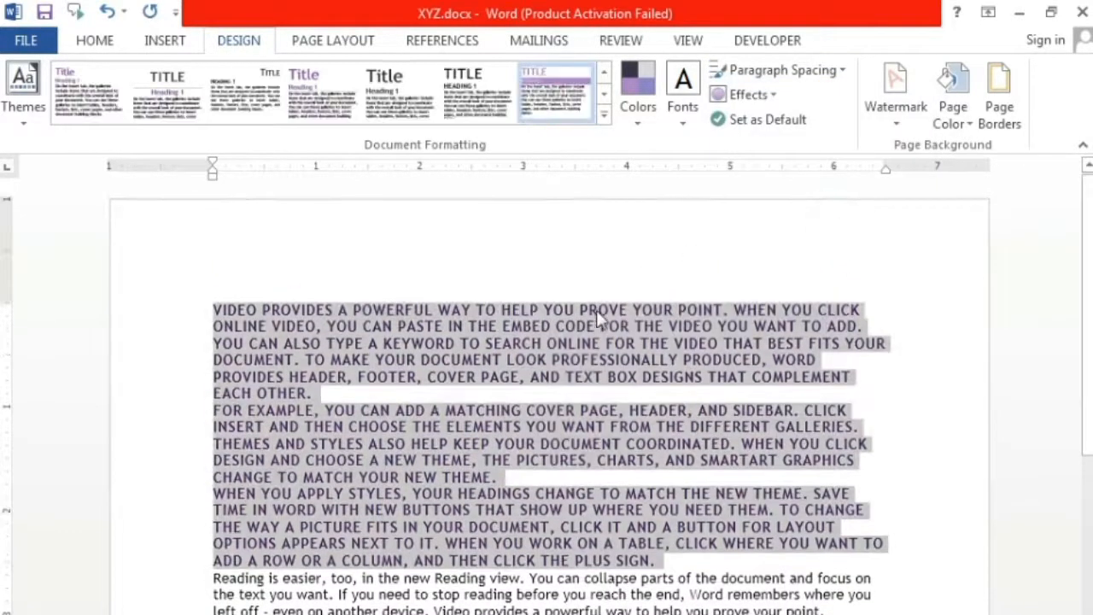
Deselect the text and set the document's theme effects to Grunge Texture
left_click(771, 95)
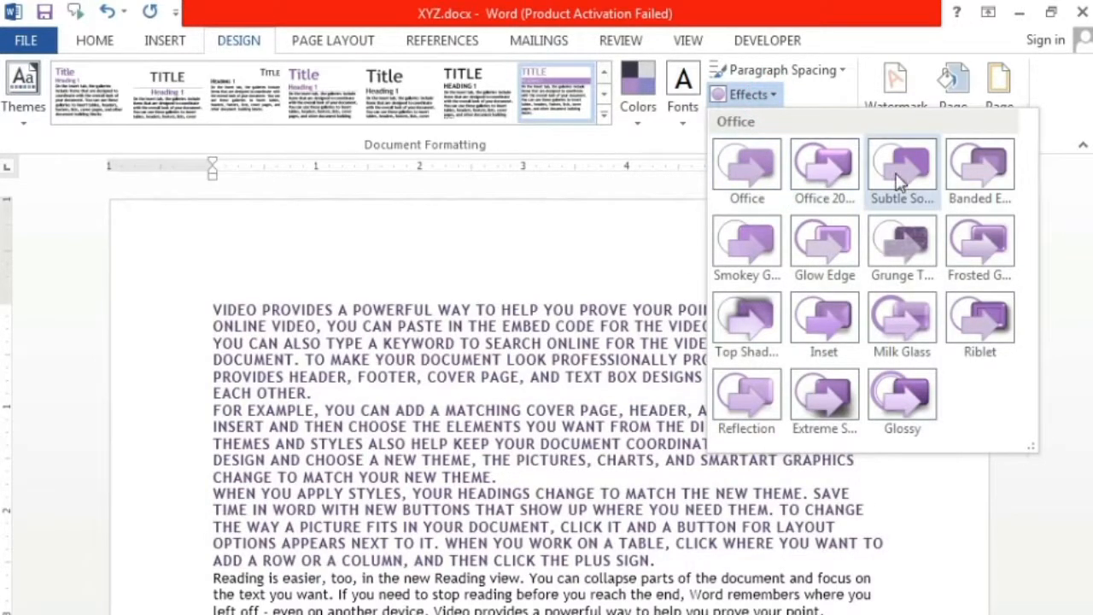
left_click(583, 351)
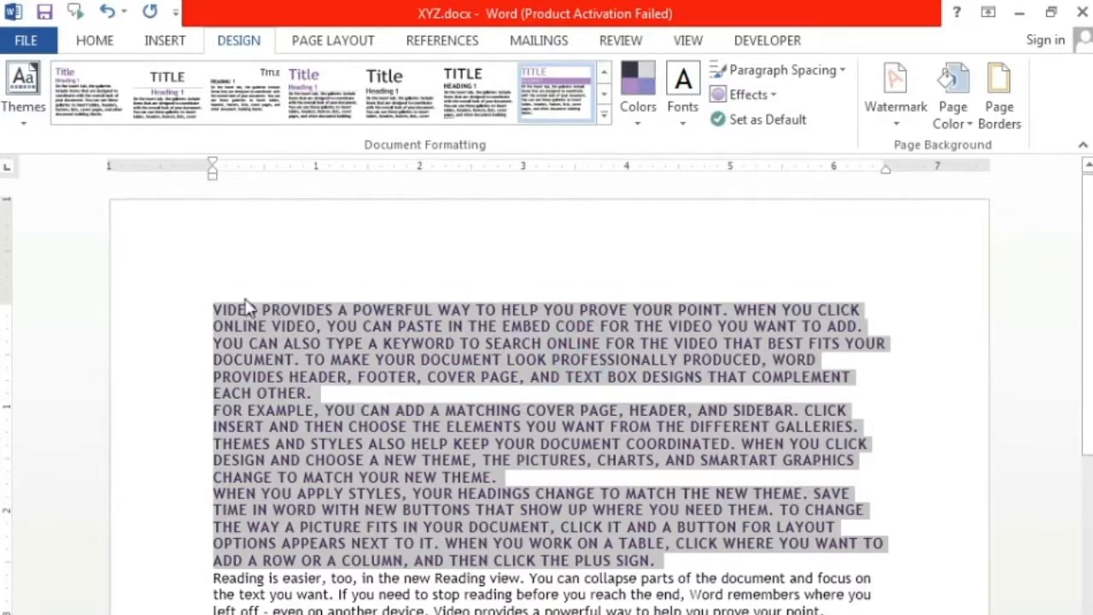
left_click(215, 307)
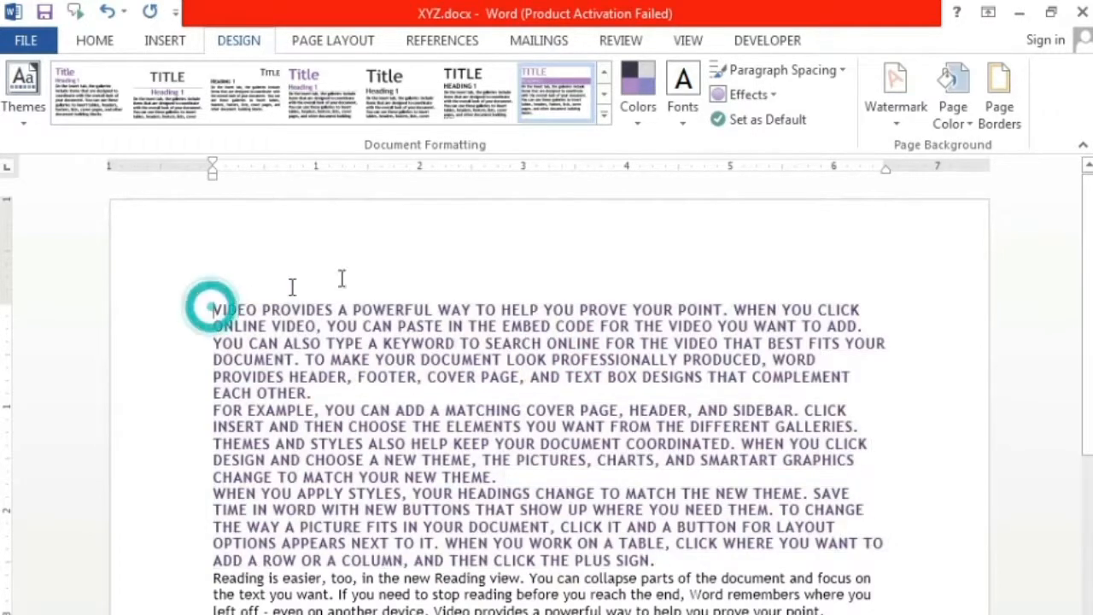
left_click(774, 100)
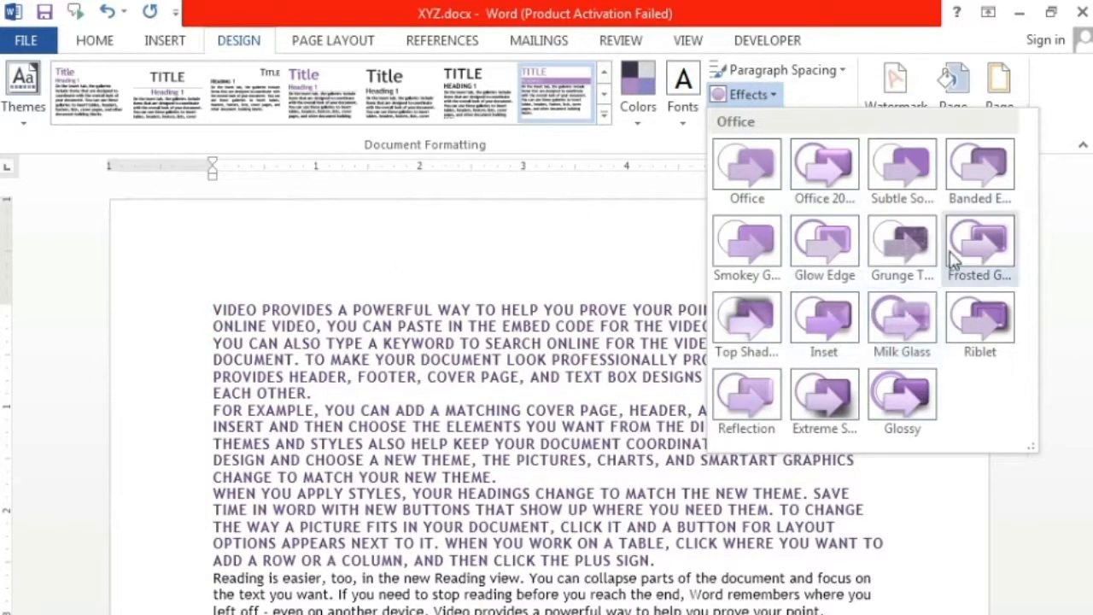
left_click(918, 248)
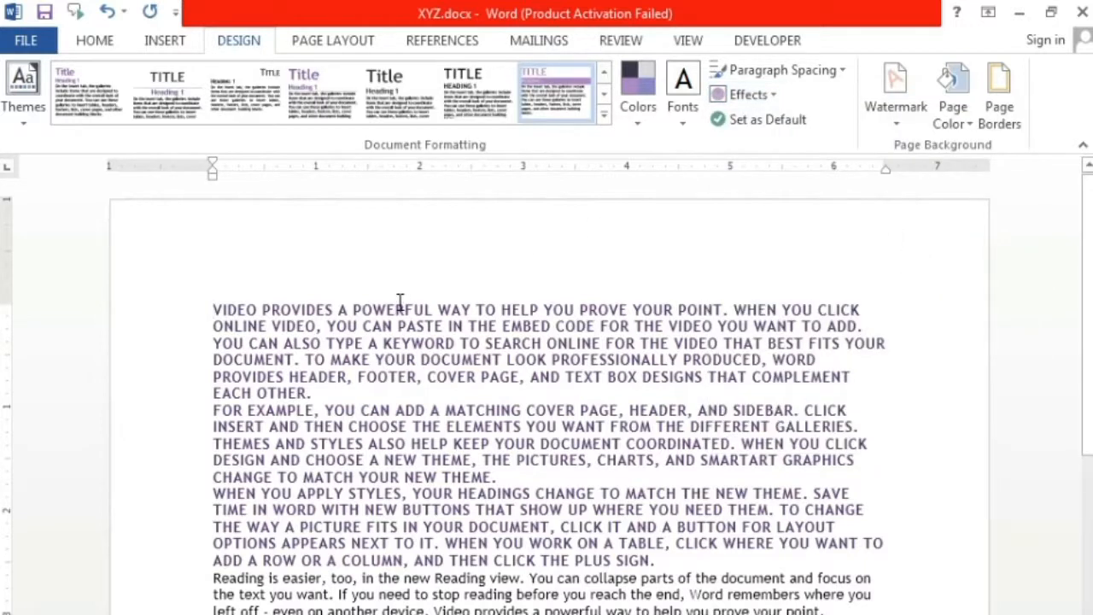
Insert a Clustered Column chart with the default data at the beginning of the document and close its data sheet
left_click(155, 43)
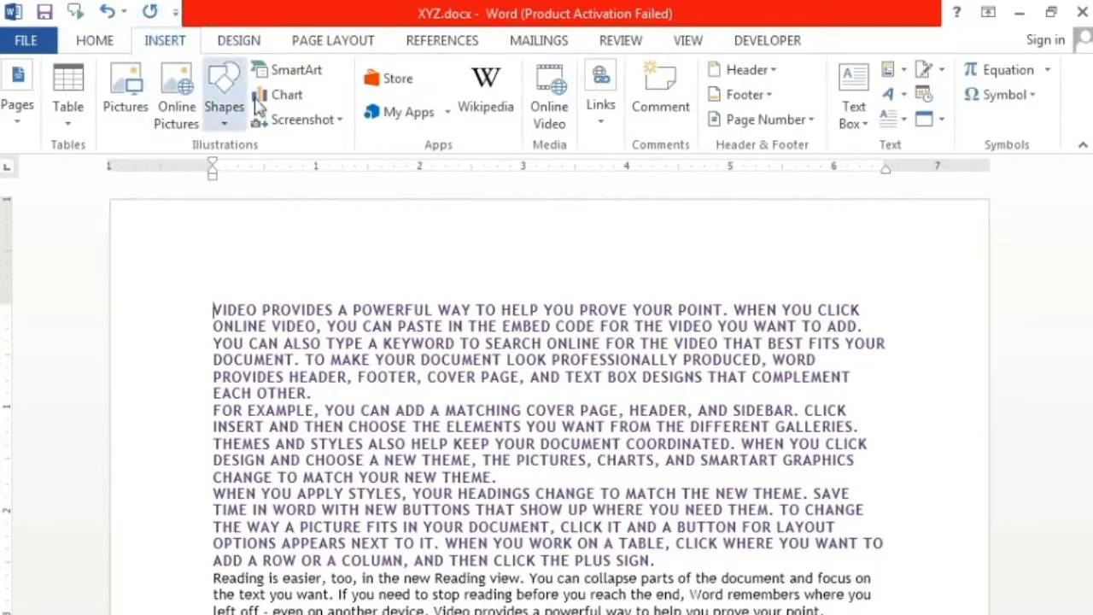
left_click(293, 100)
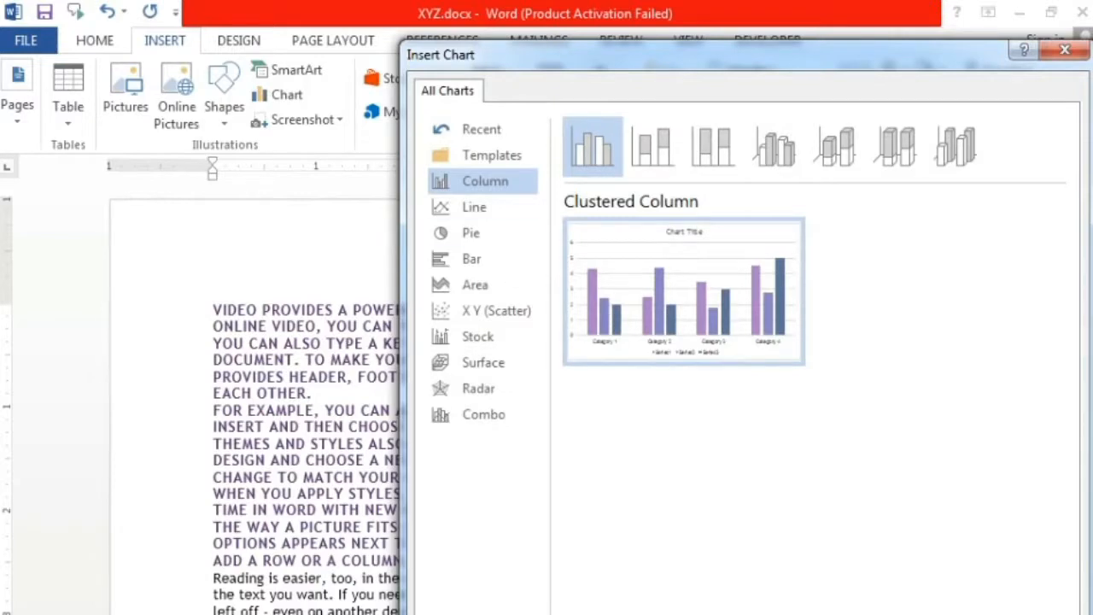
key("Return")
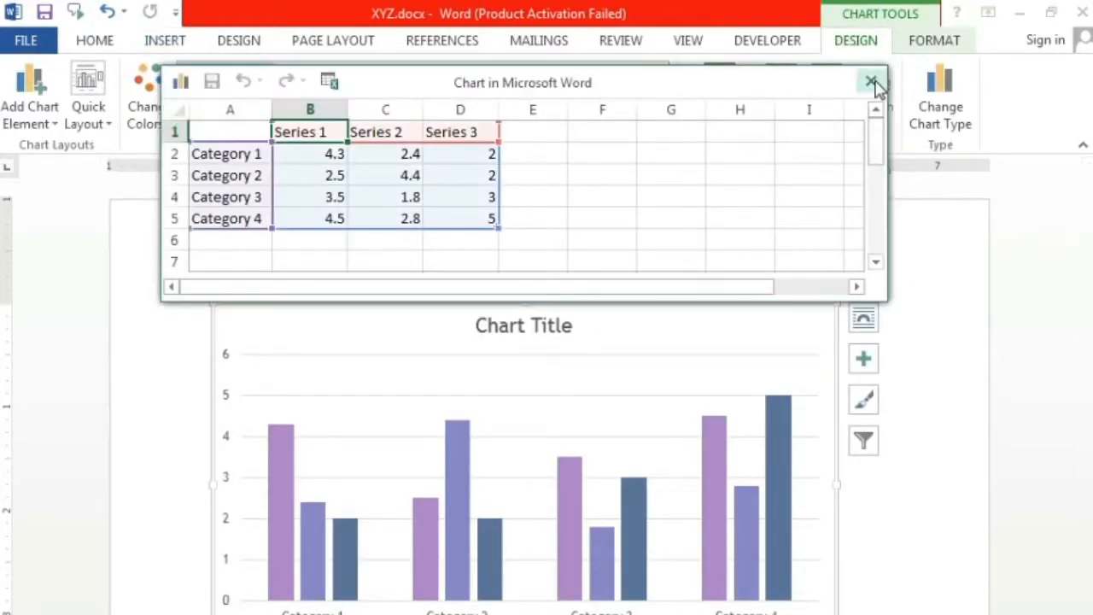
left_click(872, 82)
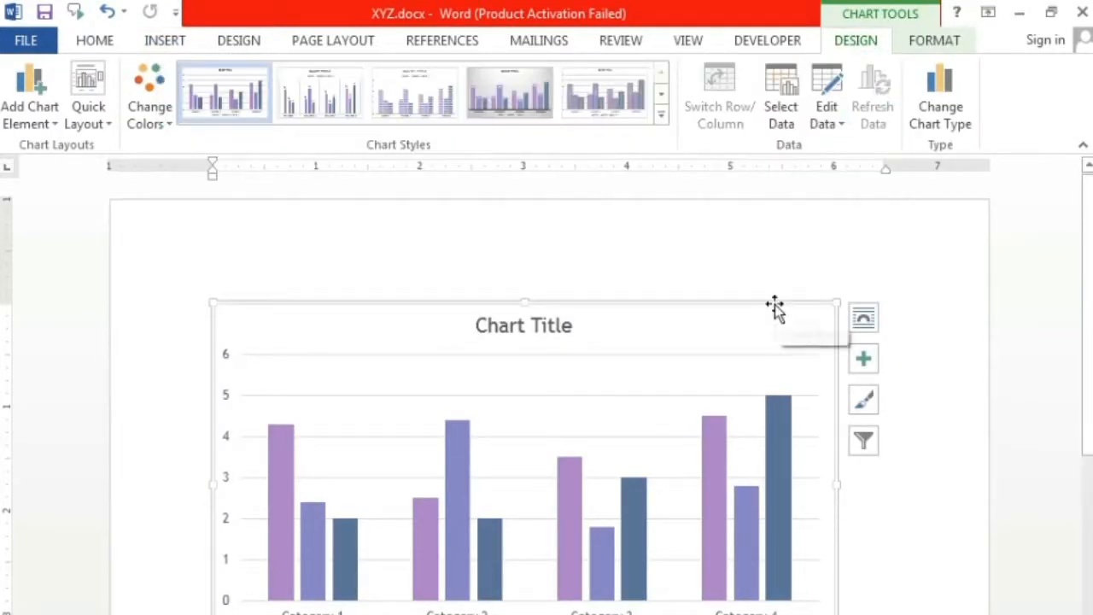
left_click(774, 305)
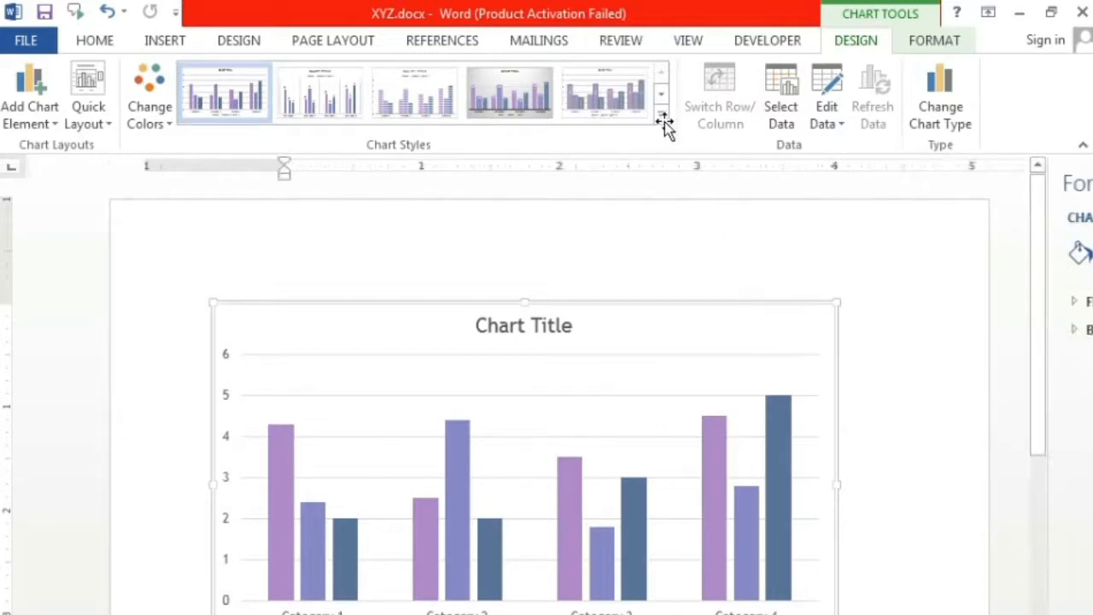
Apply the chart style with fading columns and a capitalised title, and close the chart area formatting pane
left_click(662, 115)
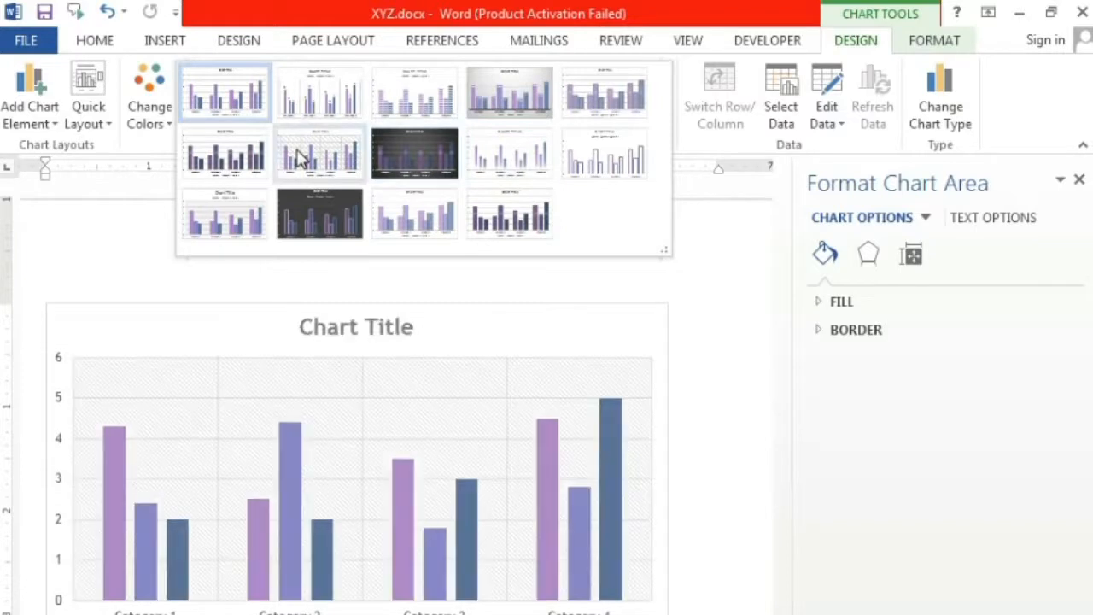
left_click(495, 159)
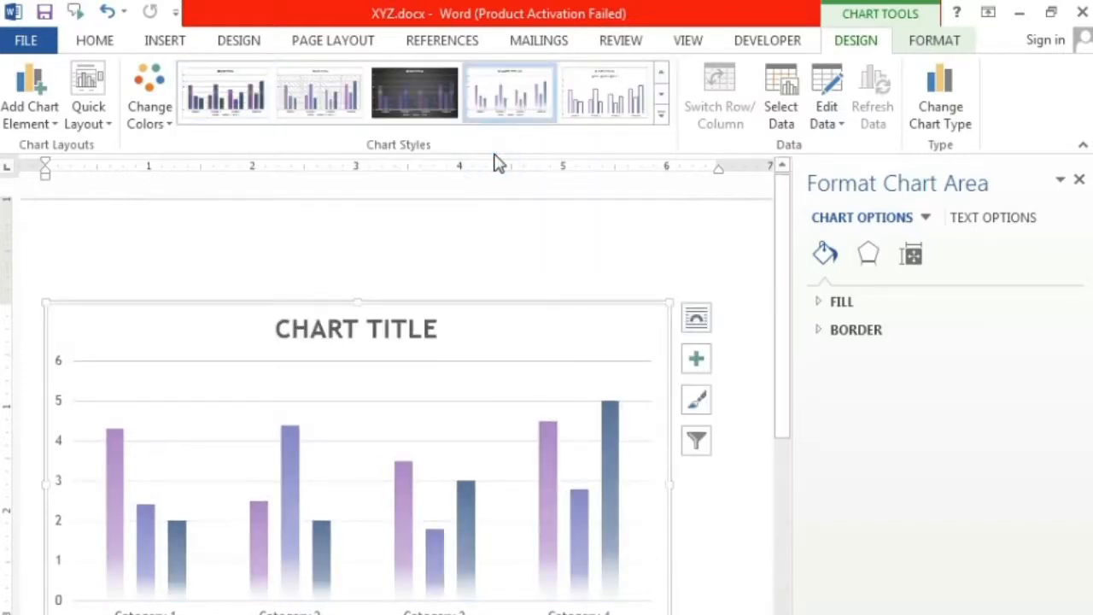
left_click(1080, 179)
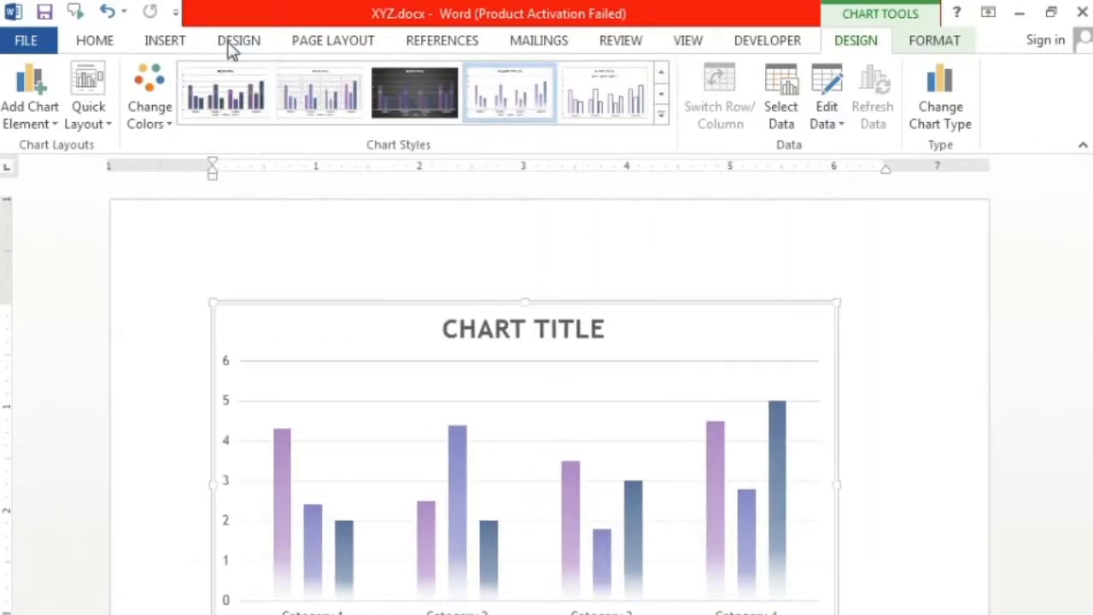
left_click(229, 42)
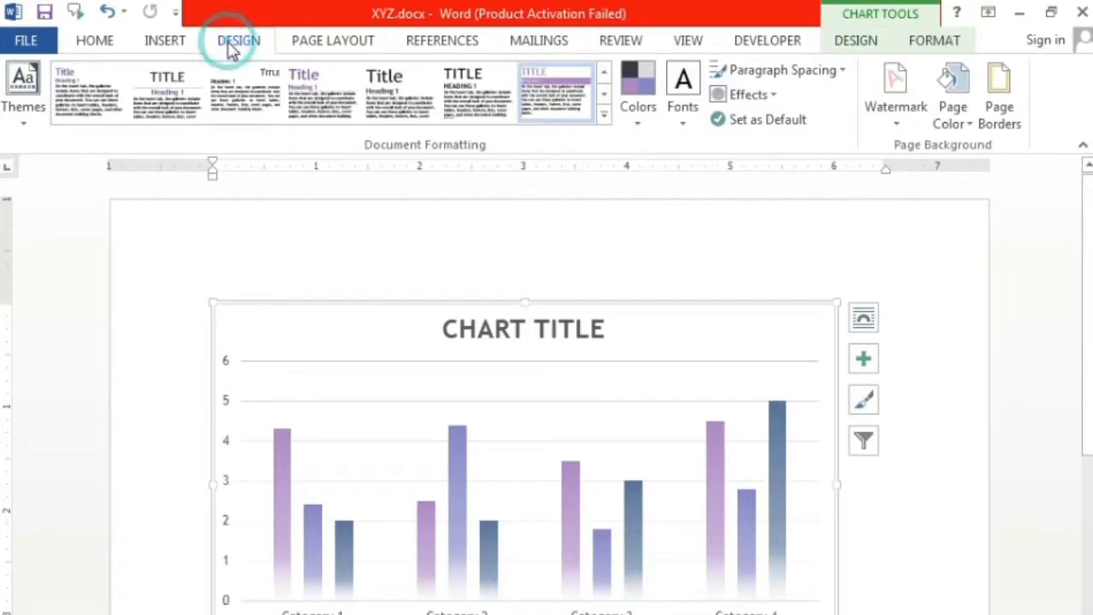
left_click(765, 95)
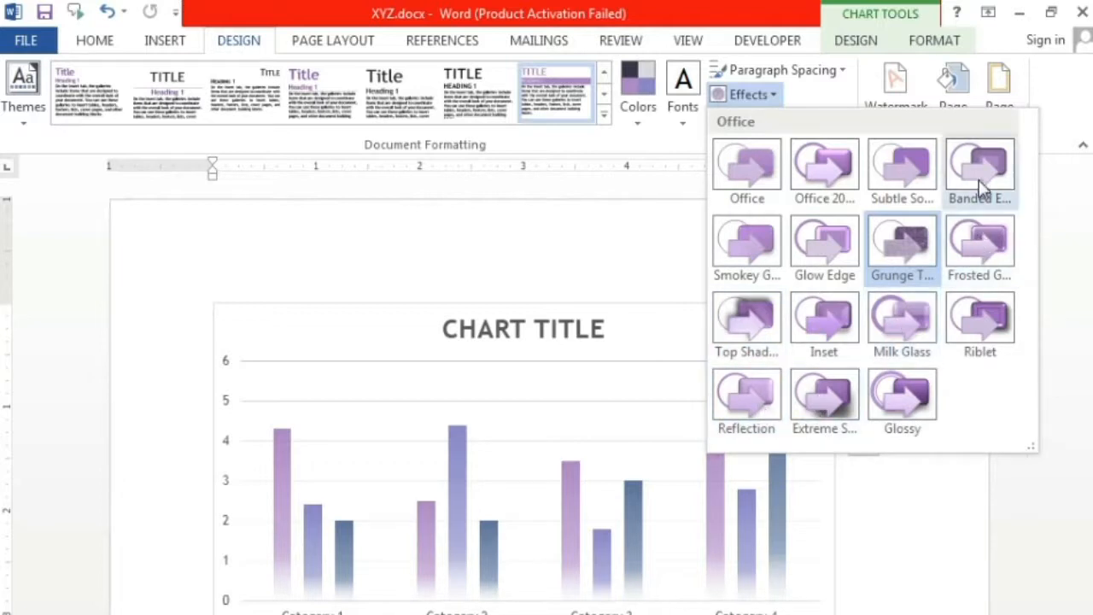
left_click(578, 302)
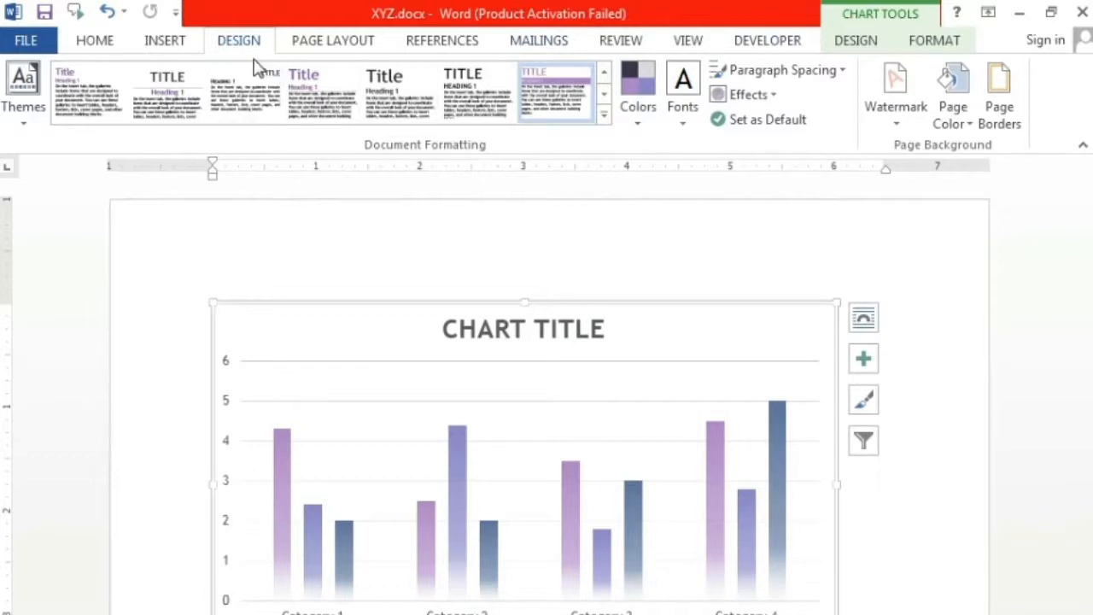
Apply the first chart style, with solid columns and a mixed-case title, to the chart
left_click(937, 46)
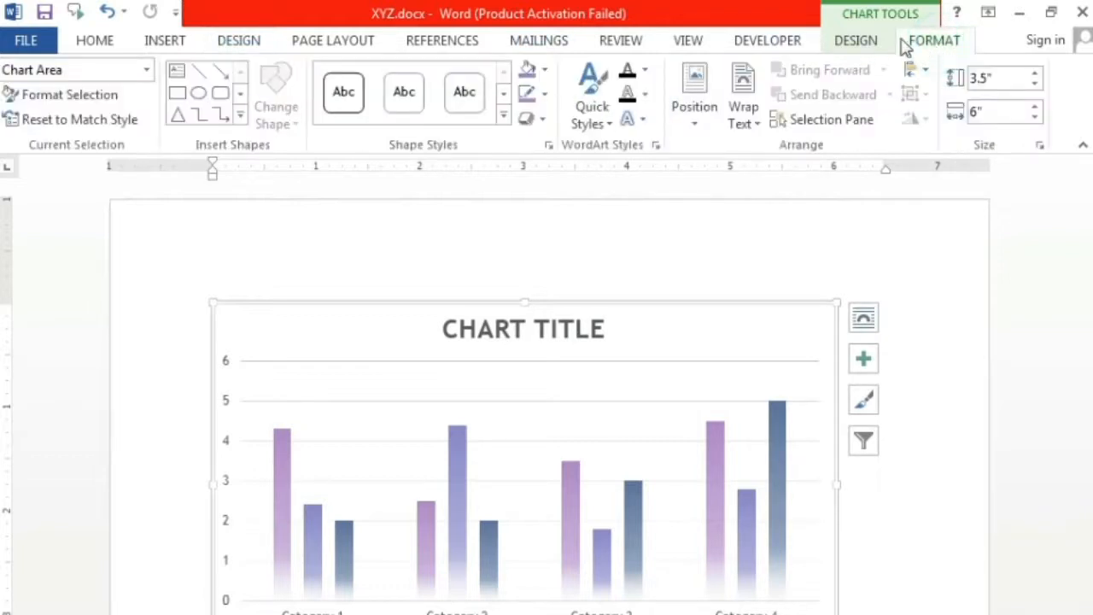
left_click(863, 39)
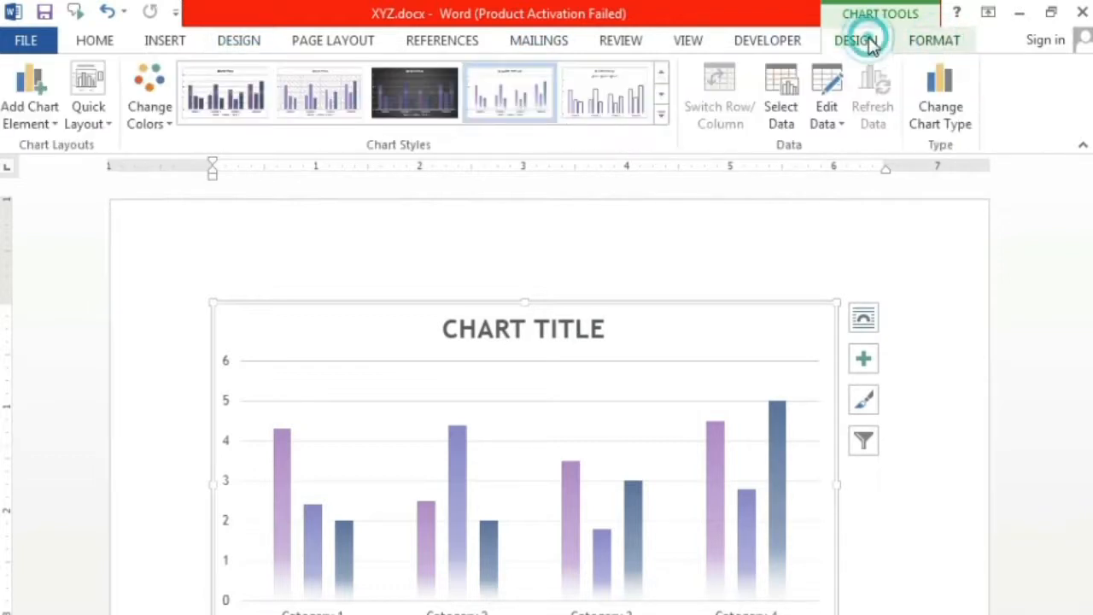
left_click(662, 116)
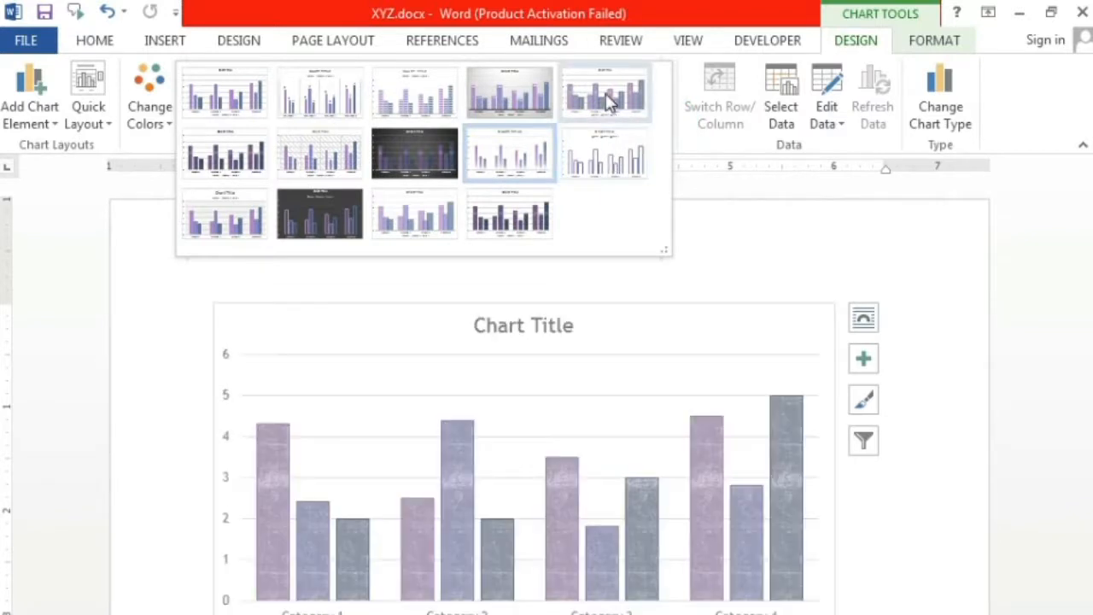
left_click(257, 95)
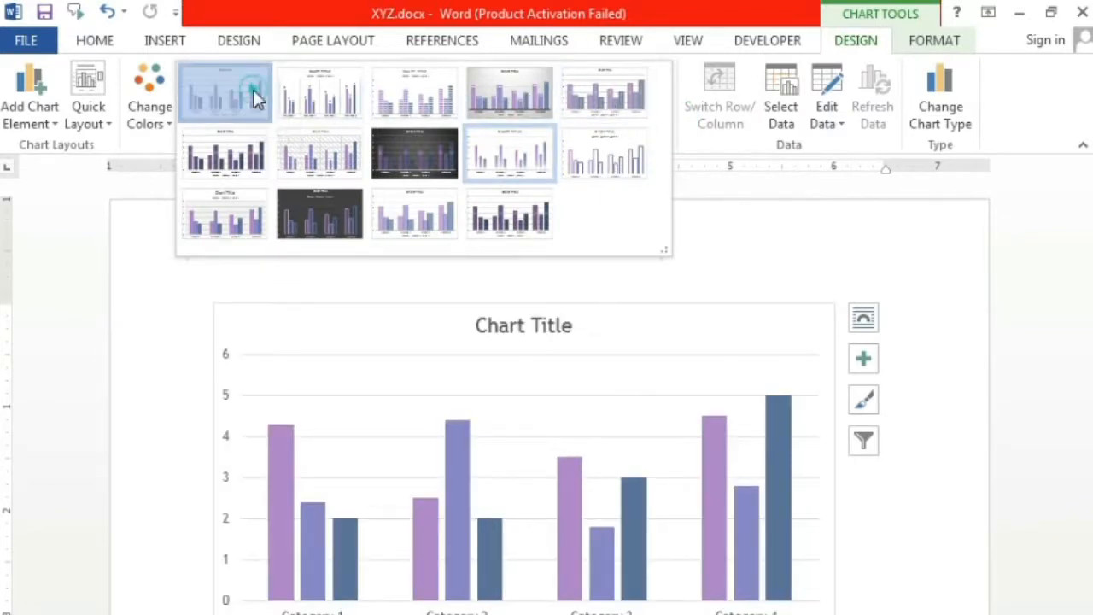
Try the Inset, Grunge Texture, Banded Edge, Riblet and Extreme Shadow theme effects in turn on the document with the chart
left_click(239, 41)
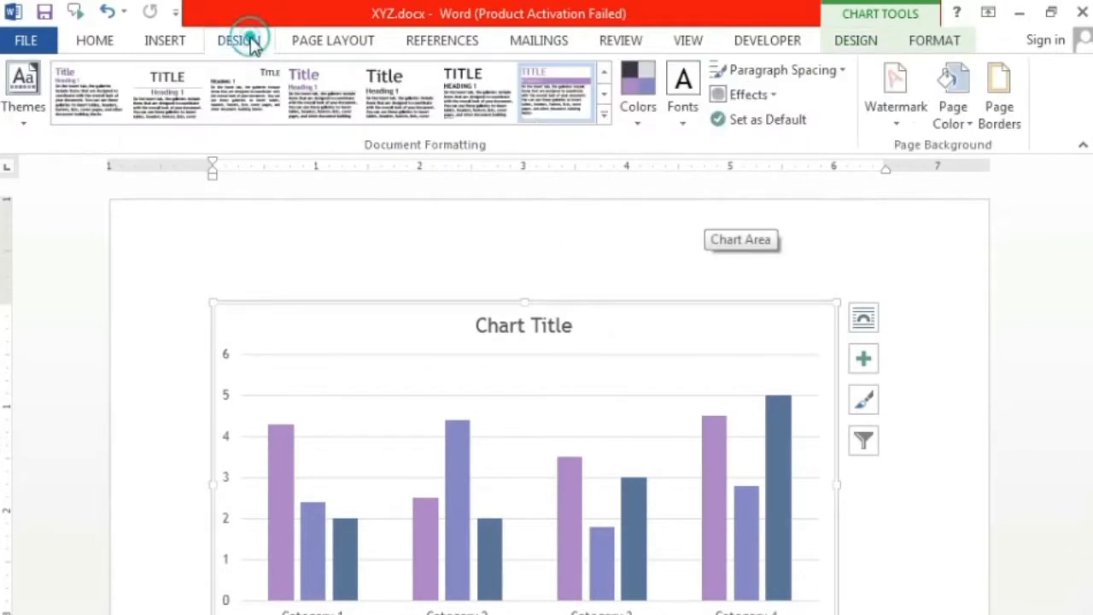
left_click(745, 94)
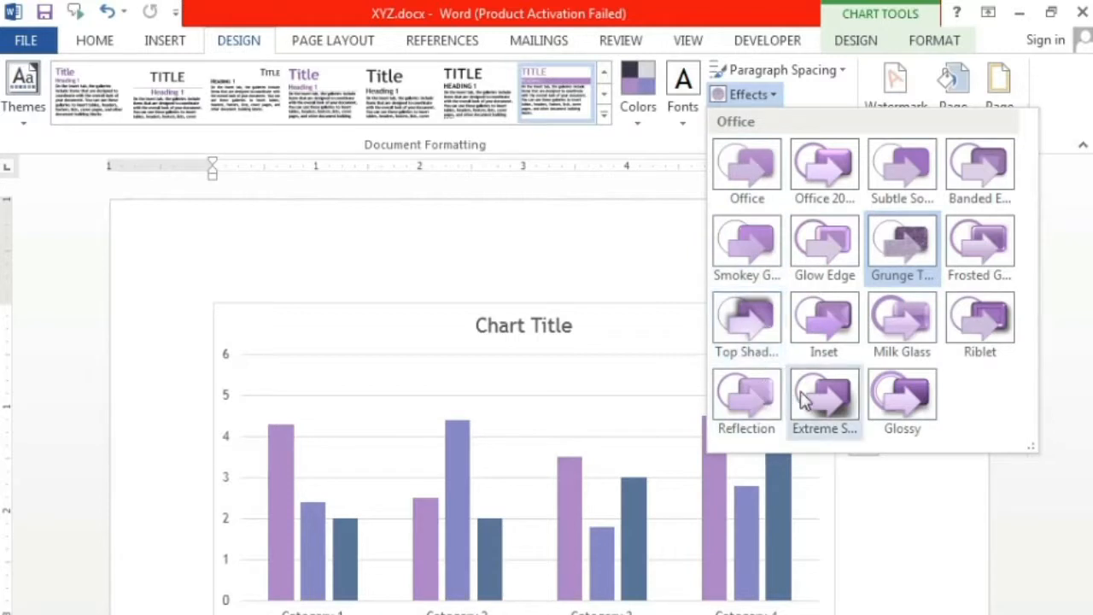
left_click(826, 322)
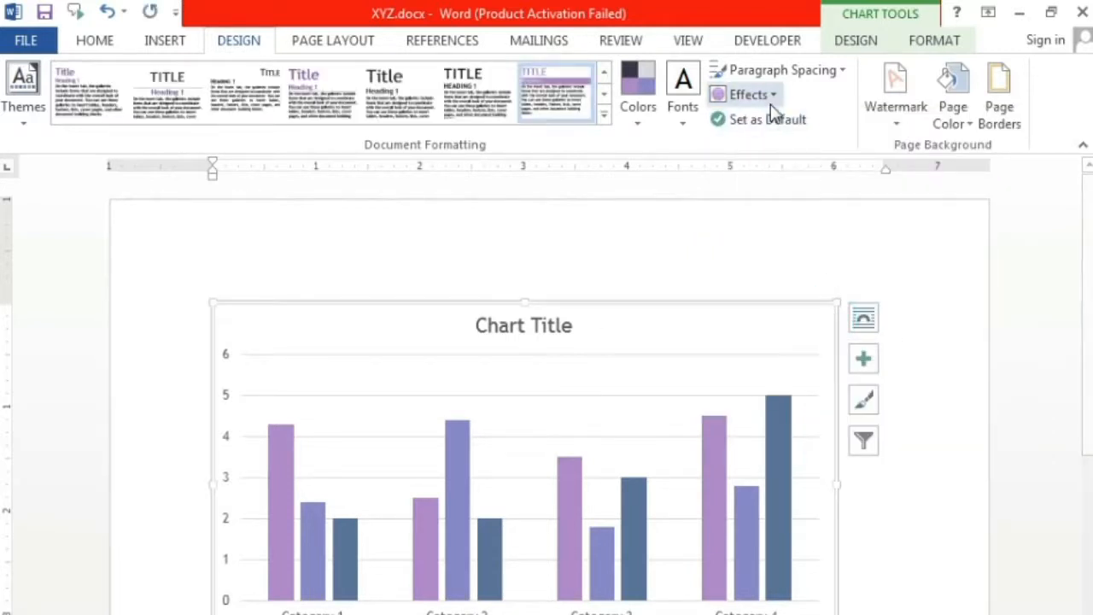
left_click(763, 95)
left_click(918, 248)
left_click(769, 96)
left_click(979, 178)
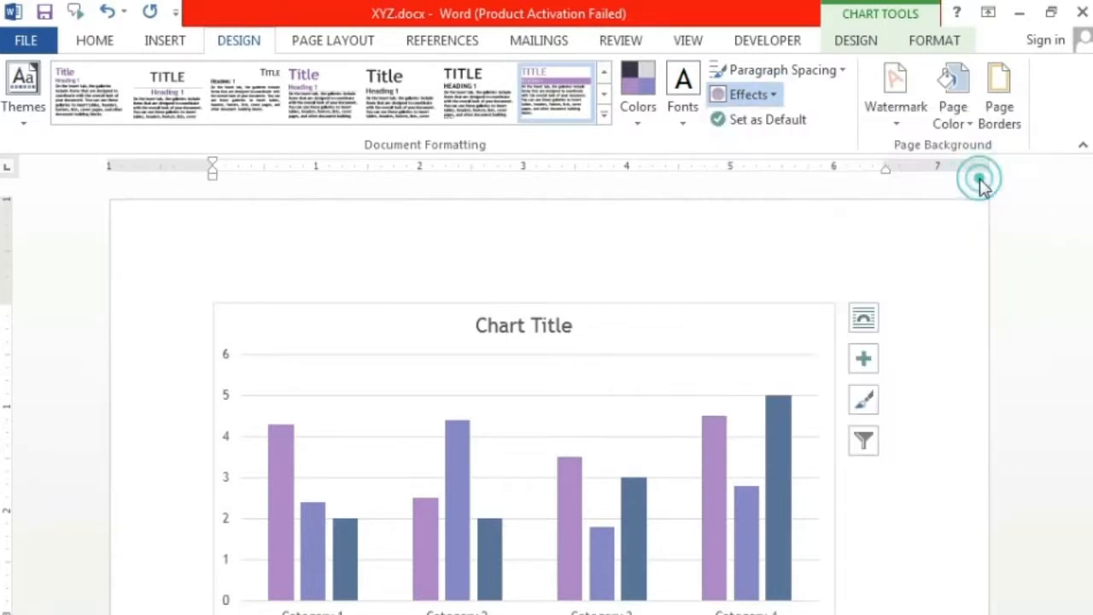
left_click(763, 95)
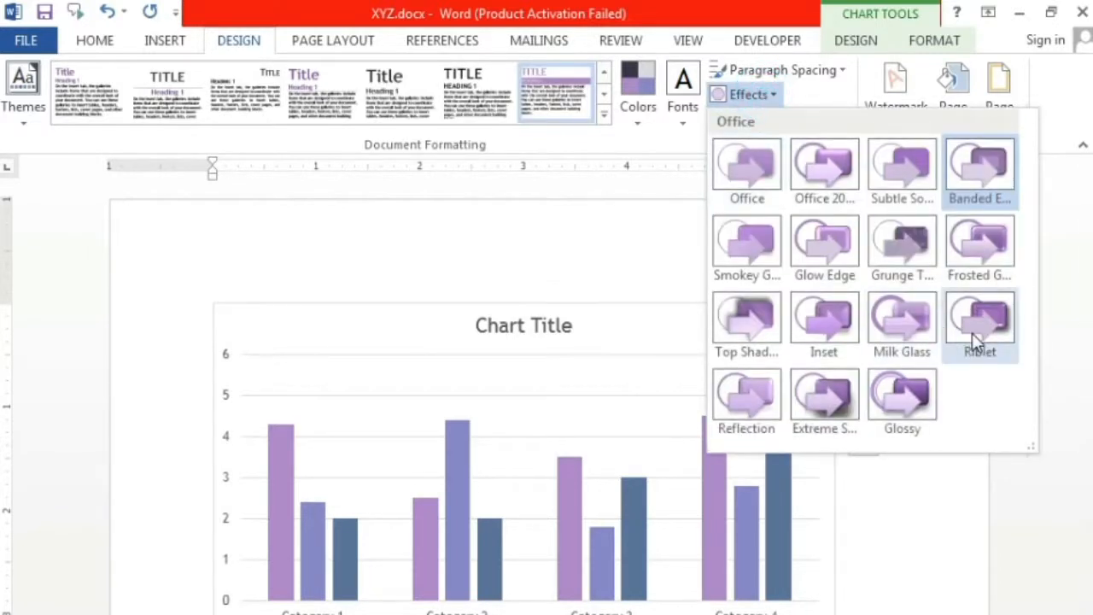
left_click(971, 334)
left_click(744, 96)
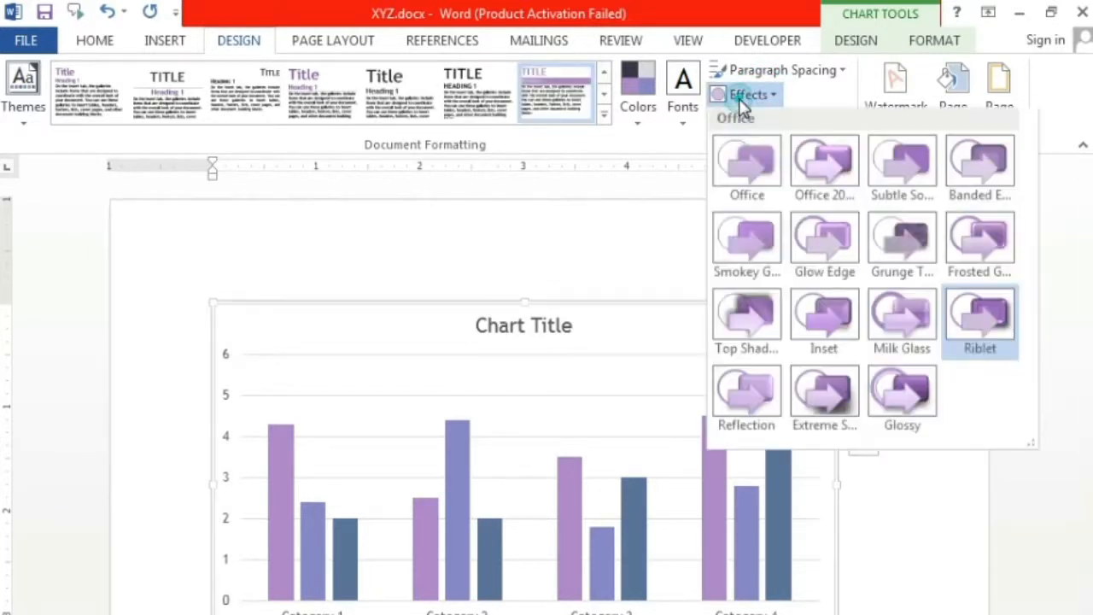
left_click(843, 384)
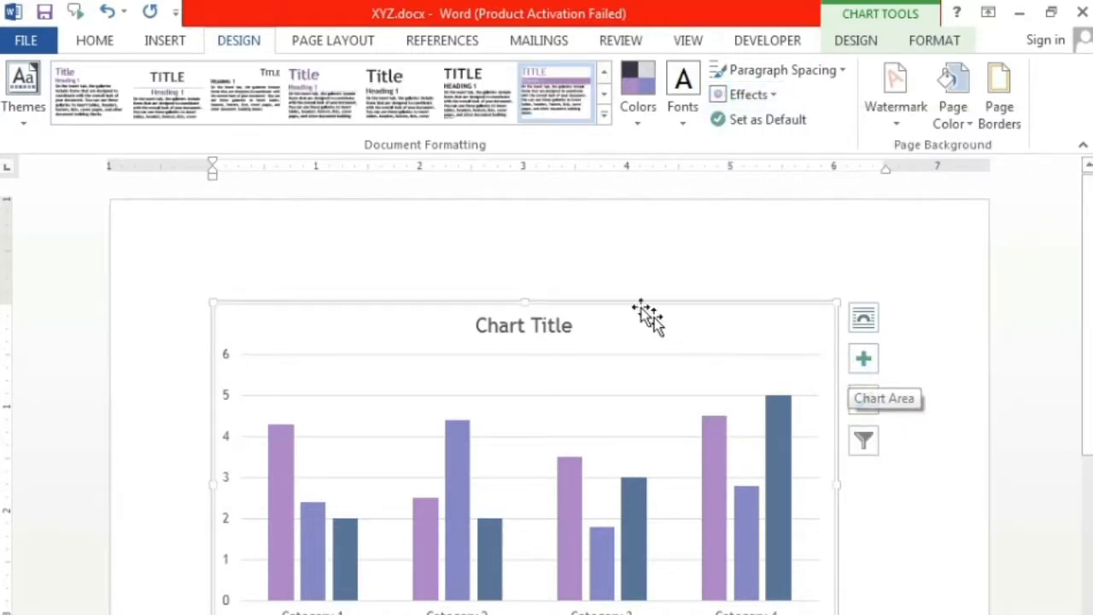
Set the document's theme effects to Office 2007 - 2010 and delete the chart
left_click(752, 95)
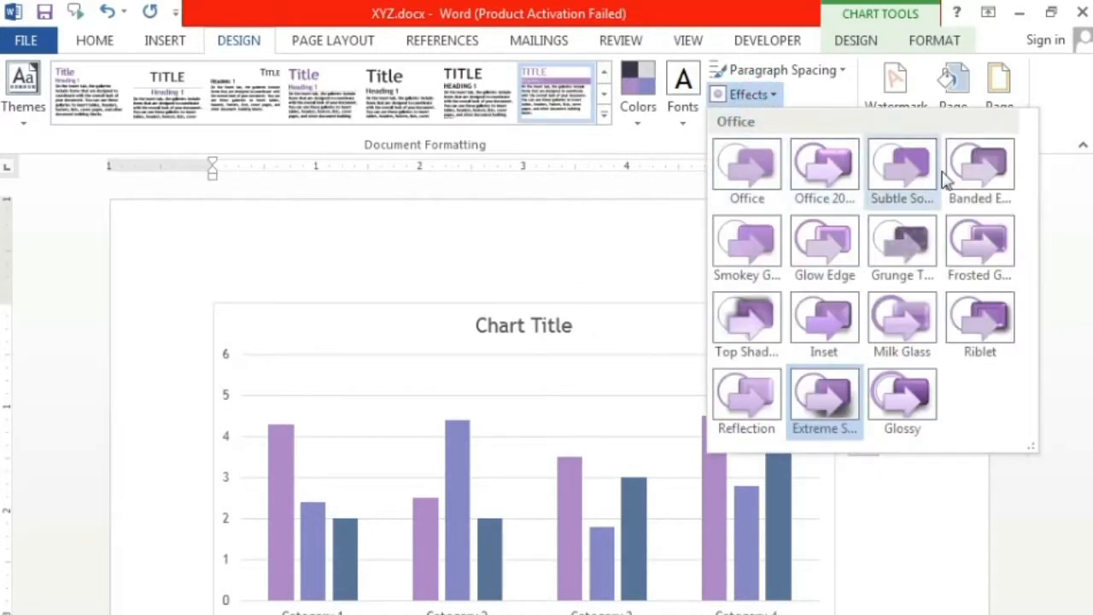
left_click(820, 166)
left_click(749, 300)
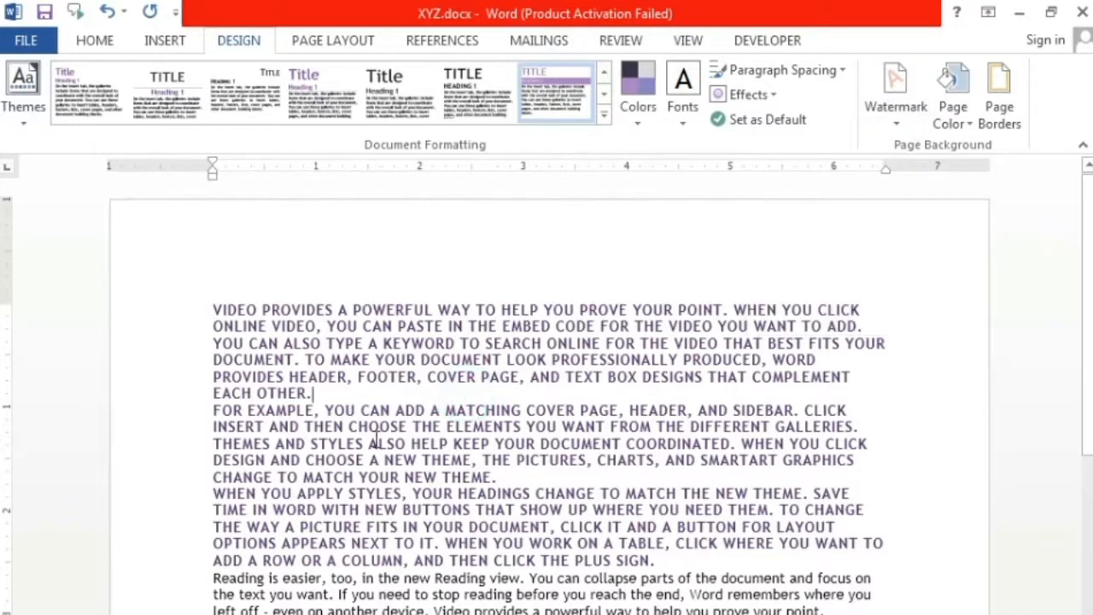
Set the font color of the three capitalised paragraphs to Automatic and deselect the text
scroll(376, 447, "down", 6)
scroll(376, 448, "down", 4)
scroll(647, 386, "up", 2)
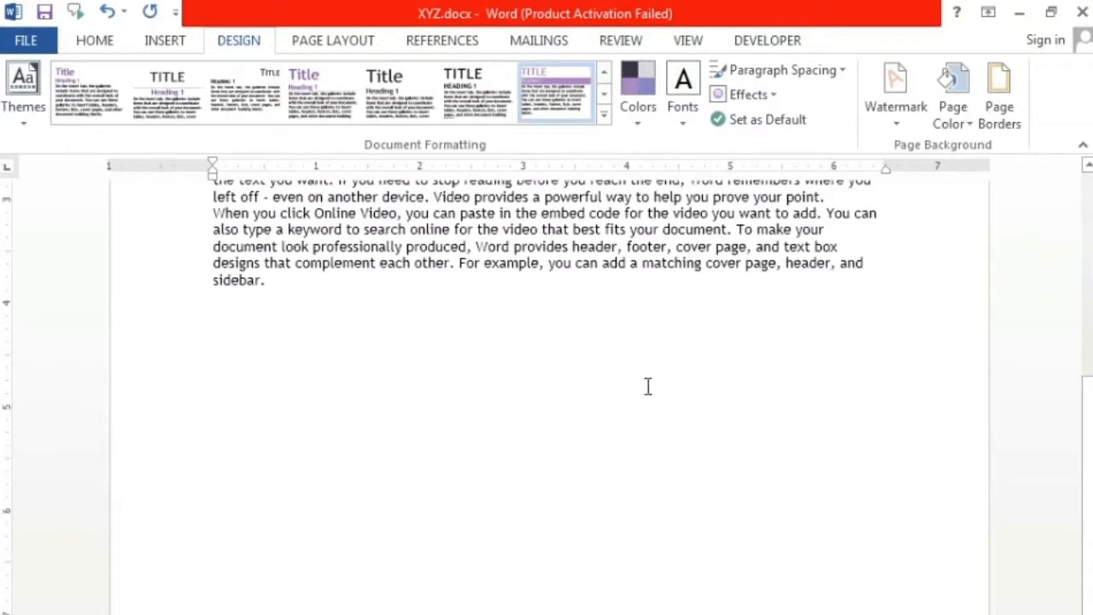
scroll(539, 520, "up", 8)
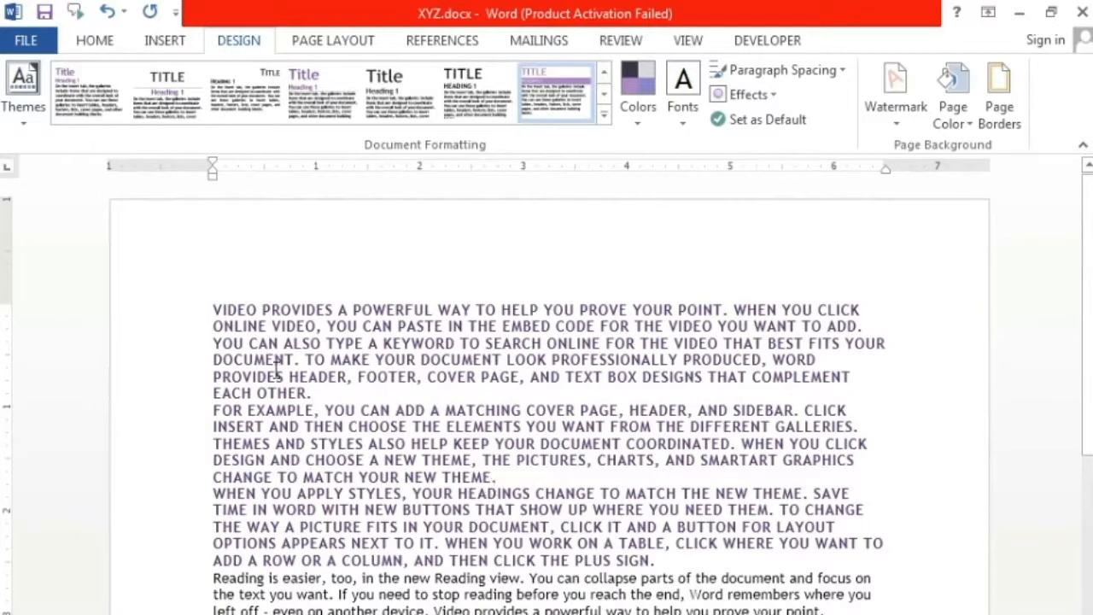
left_click_drag(202, 310, 773, 570)
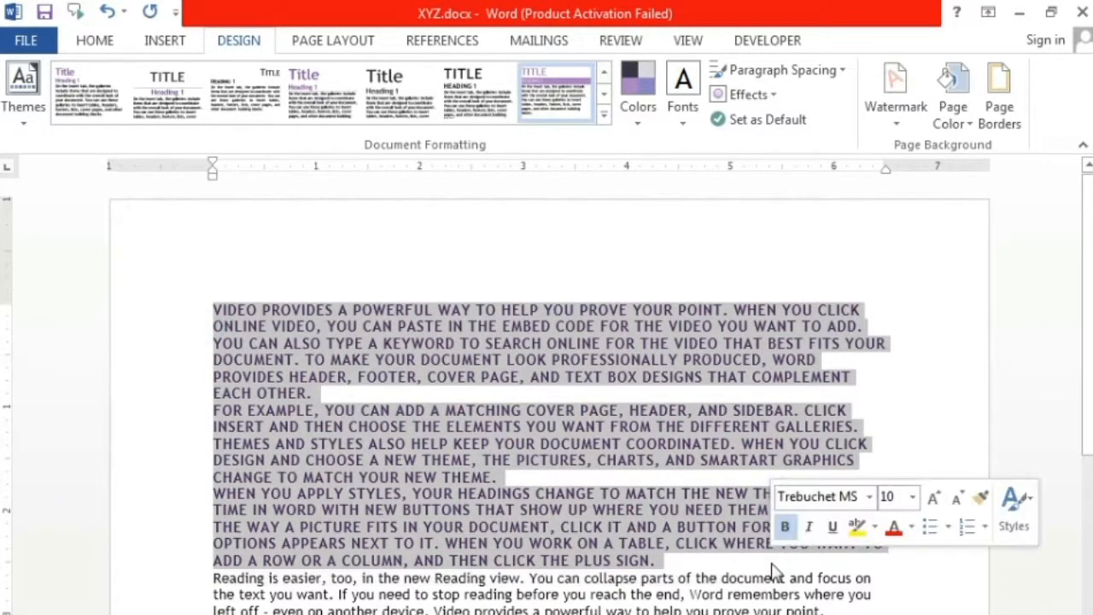
left_click(95, 43)
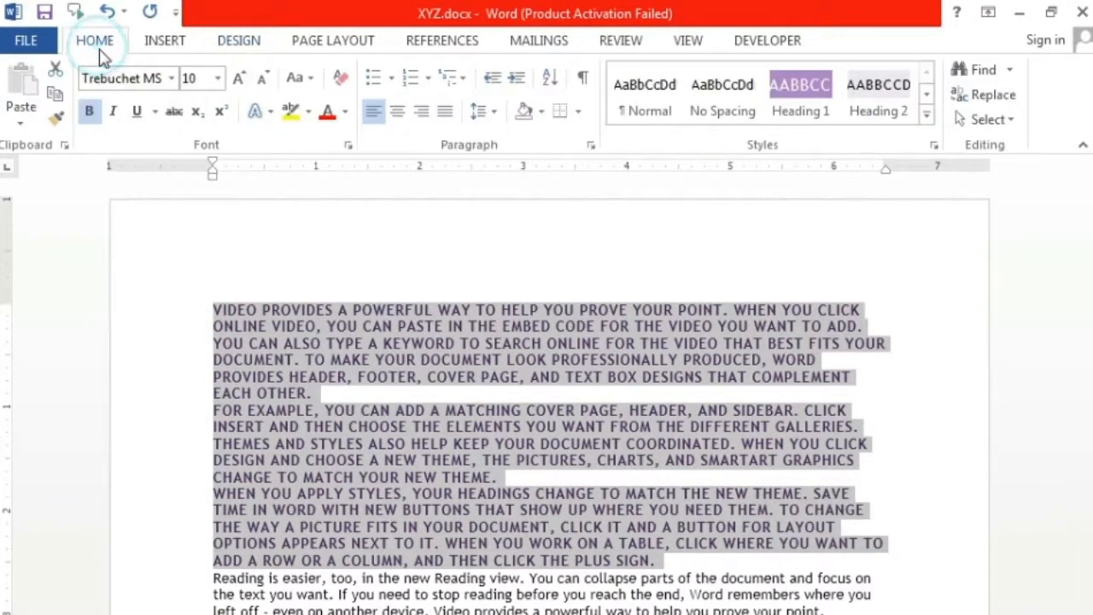
left_click(344, 112)
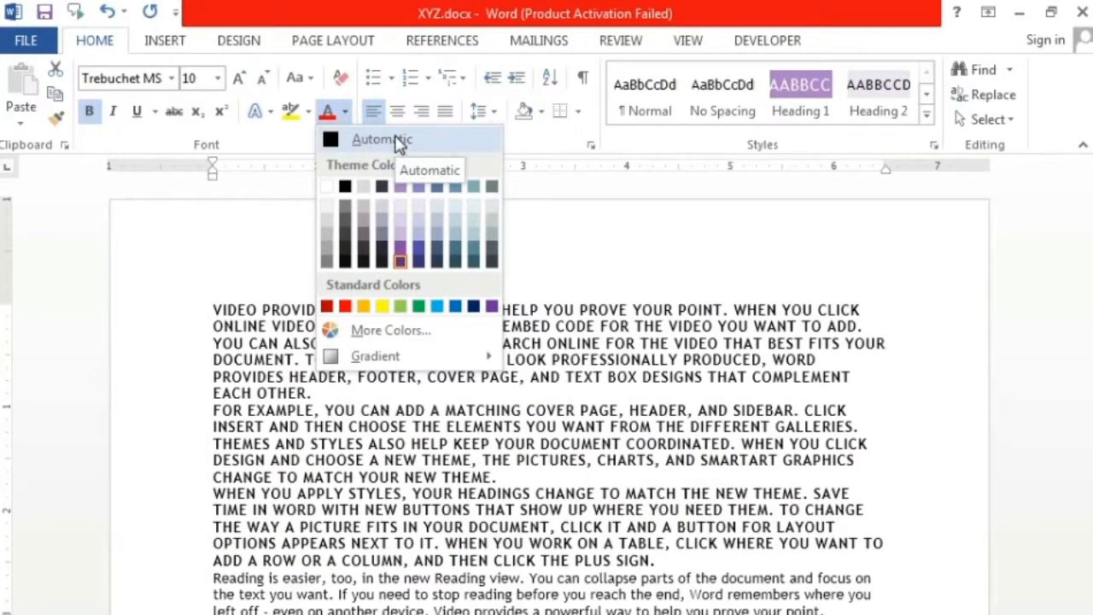
left_click(355, 142)
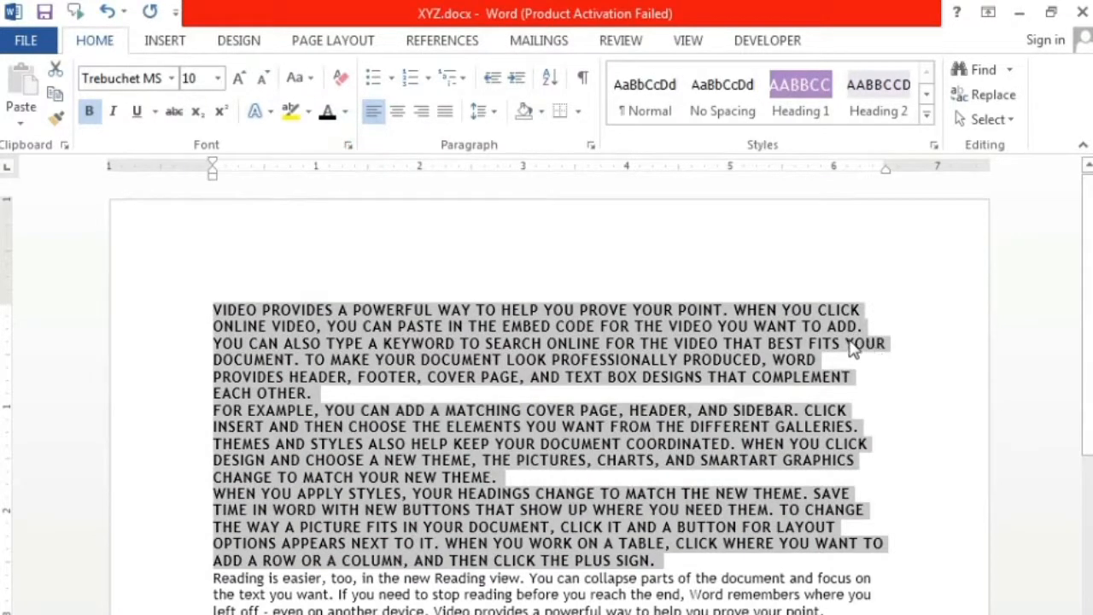
left_click(675, 408)
Copy all of the document's text and paste it below the last paragraph, merging the formatting
left_click_drag(163, 572, 134, 276)
left_click_drag(293, 458, 297, 461)
right_click(297, 462)
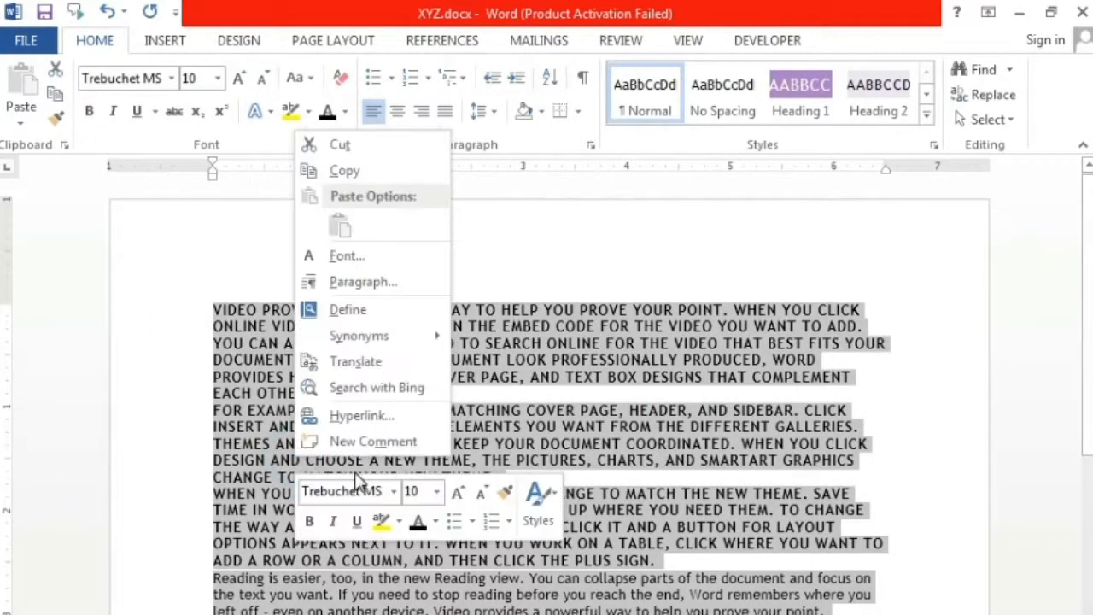
left_click(346, 173)
scroll(370, 462, "down", 4)
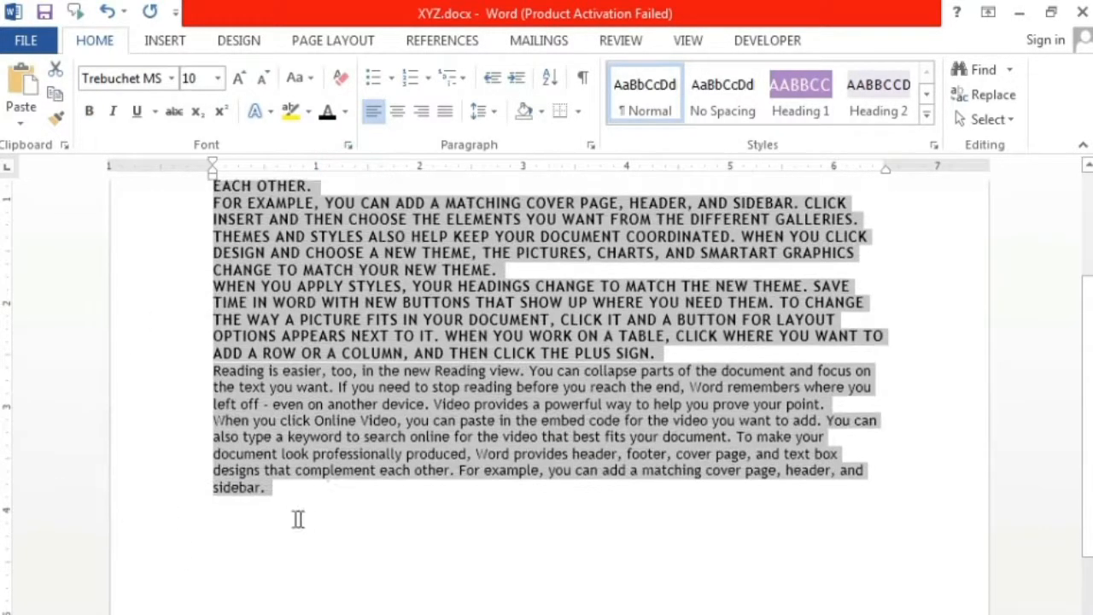
left_click(272, 515)
right_click(272, 515)
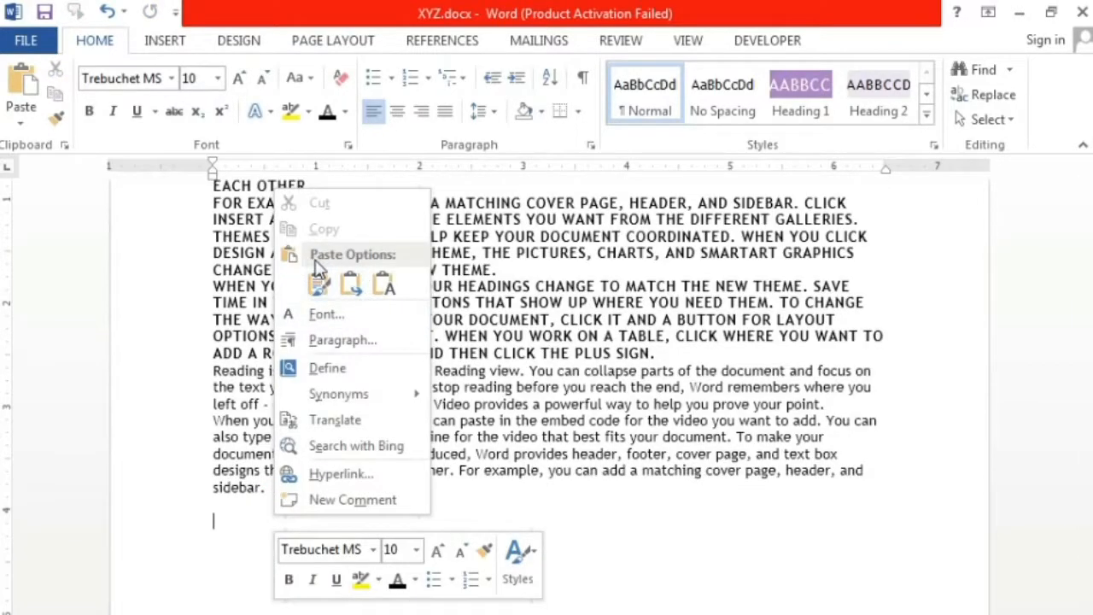
left_click(351, 285)
Add the CONFIDENTIAL 1 watermark to the document and check it behind the text
scroll(489, 494, "up", 1)
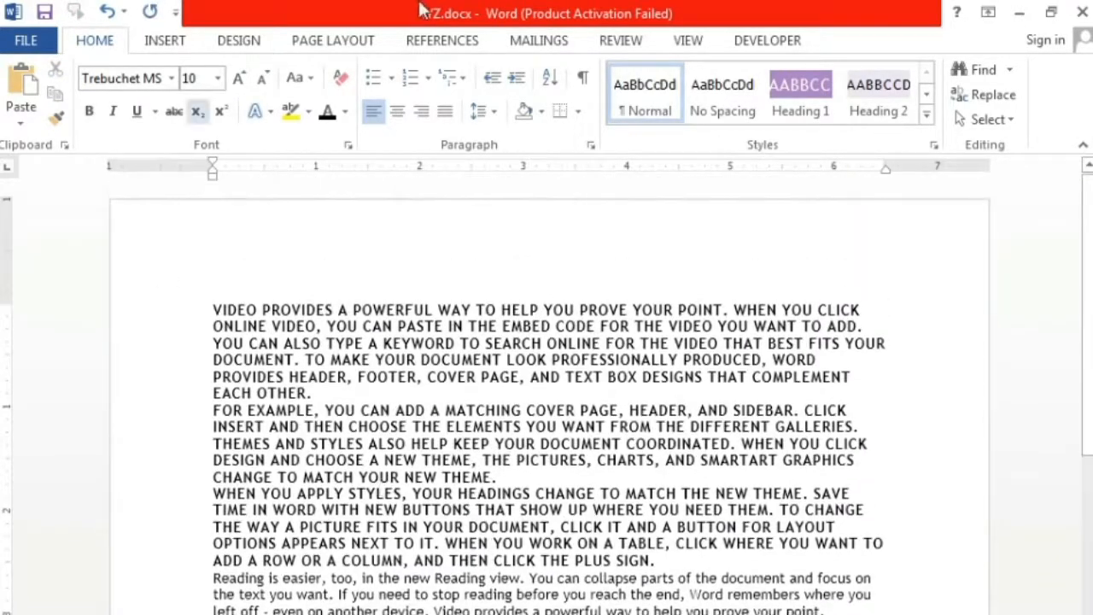
left_click(240, 40)
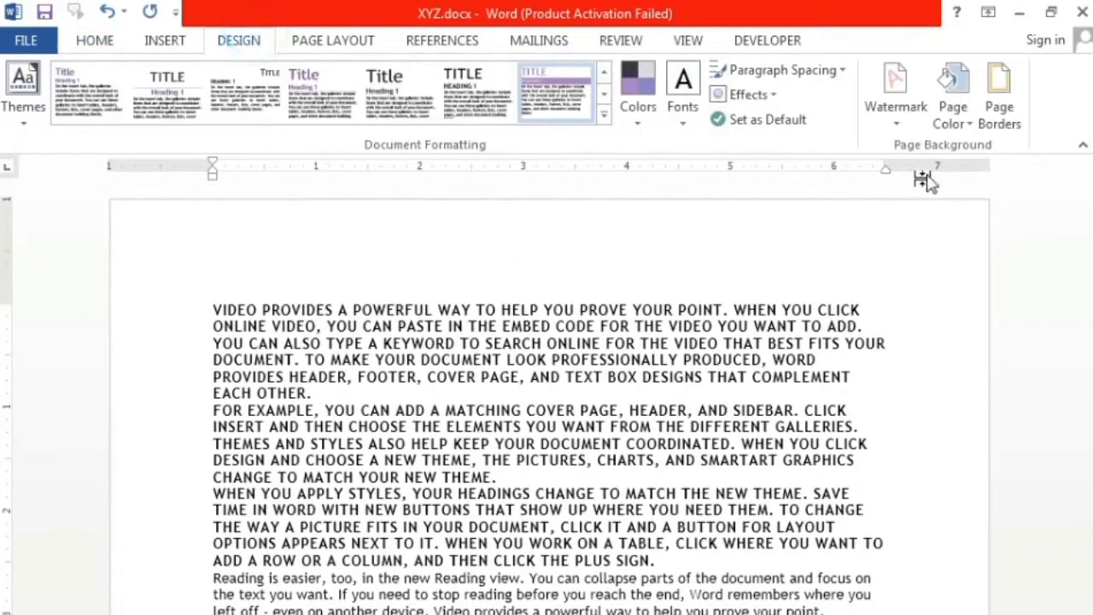
left_click(897, 119)
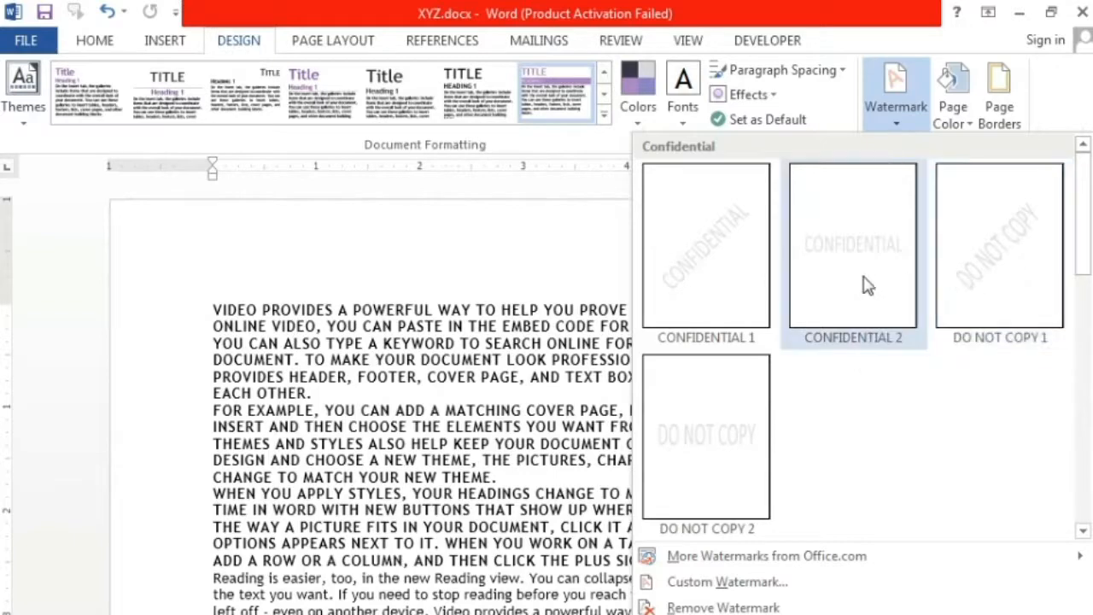
left_click(733, 280)
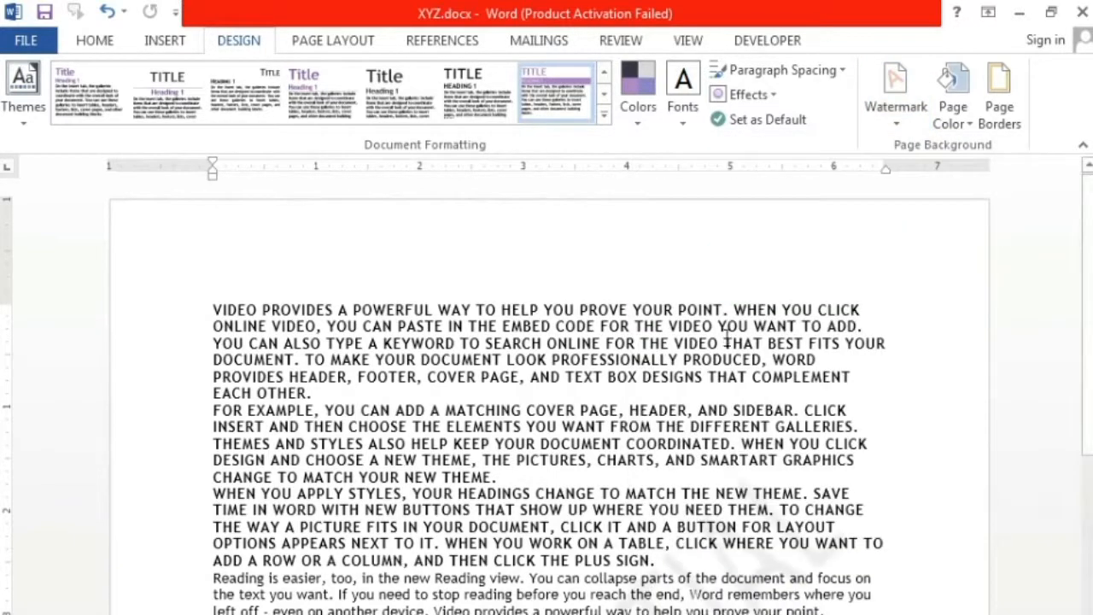
scroll(726, 339, "down", 5)
scroll(726, 339, "down", 3)
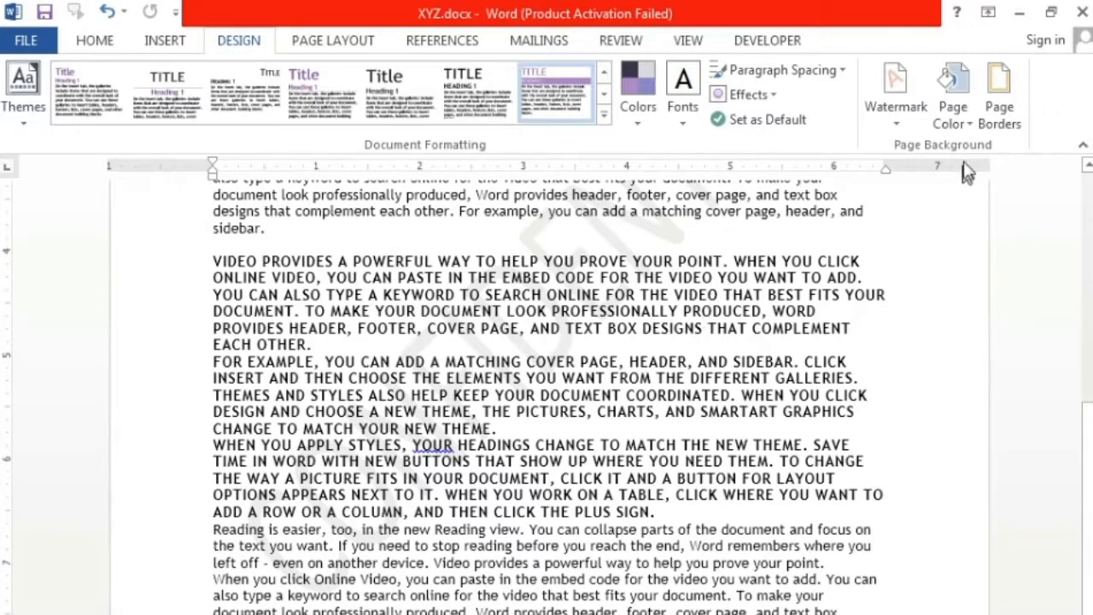
Apply a custom text watermark reading EXPERTS INN in red and check it behind the document's text
left_click(904, 126)
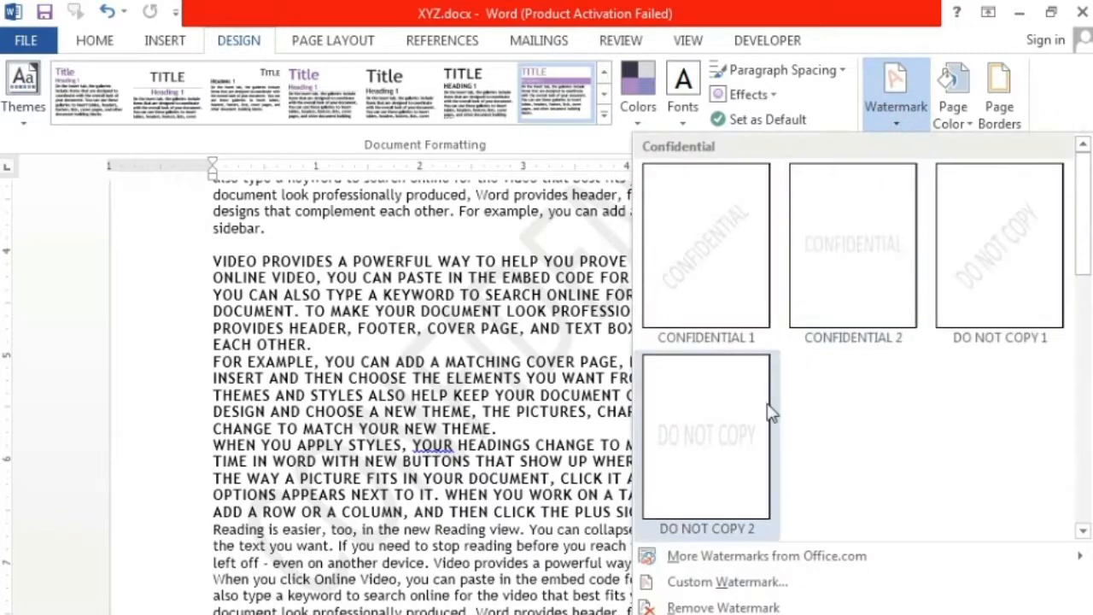
left_click(726, 582)
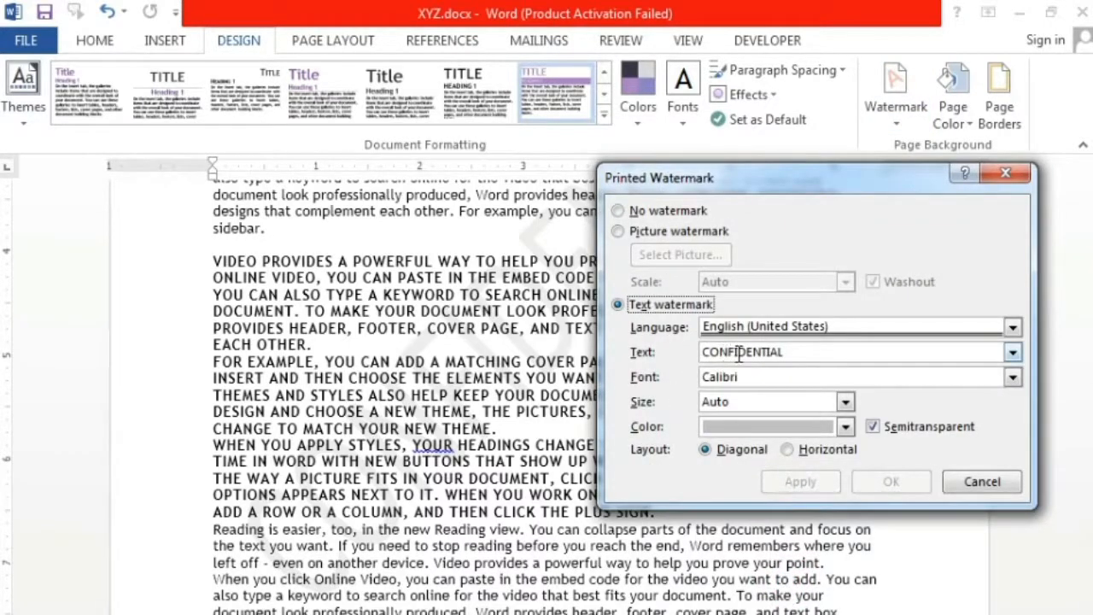
left_click_drag(788, 353, 717, 352)
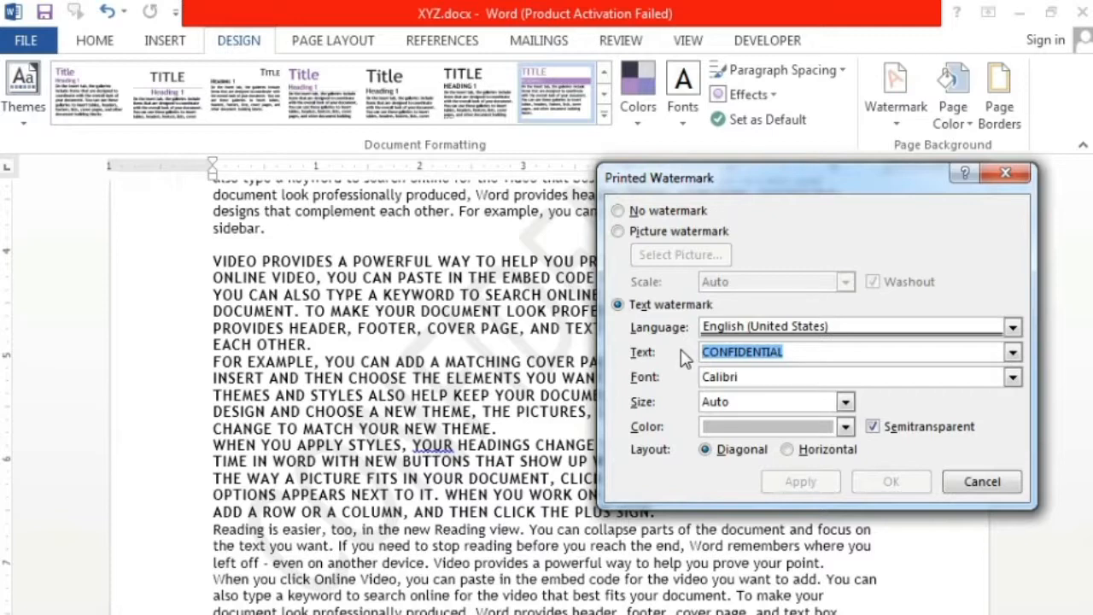
type("EXPERTS INN")
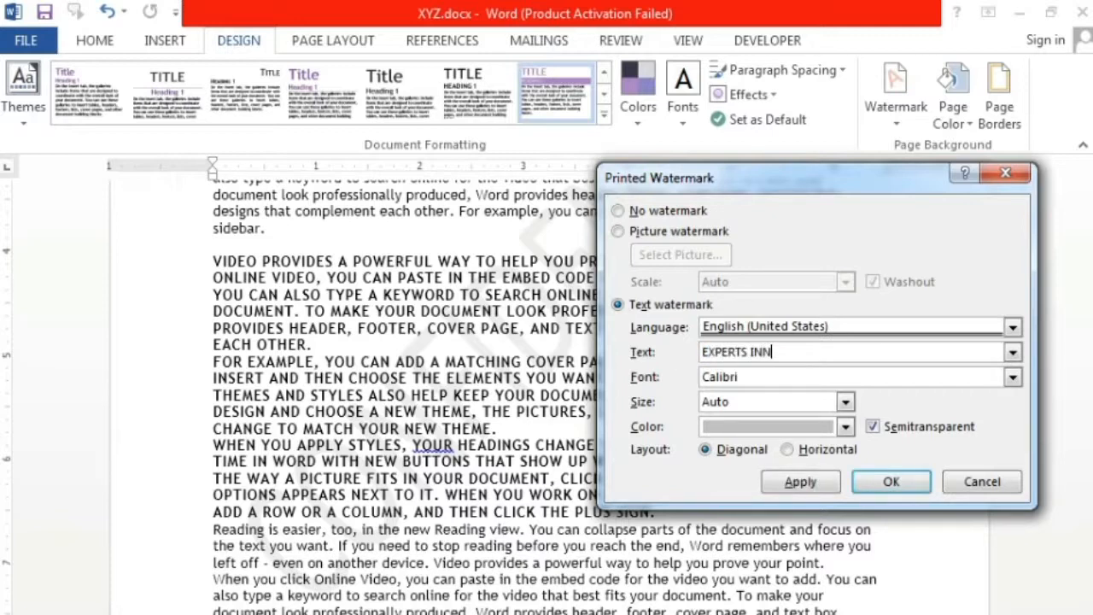
left_click(795, 427)
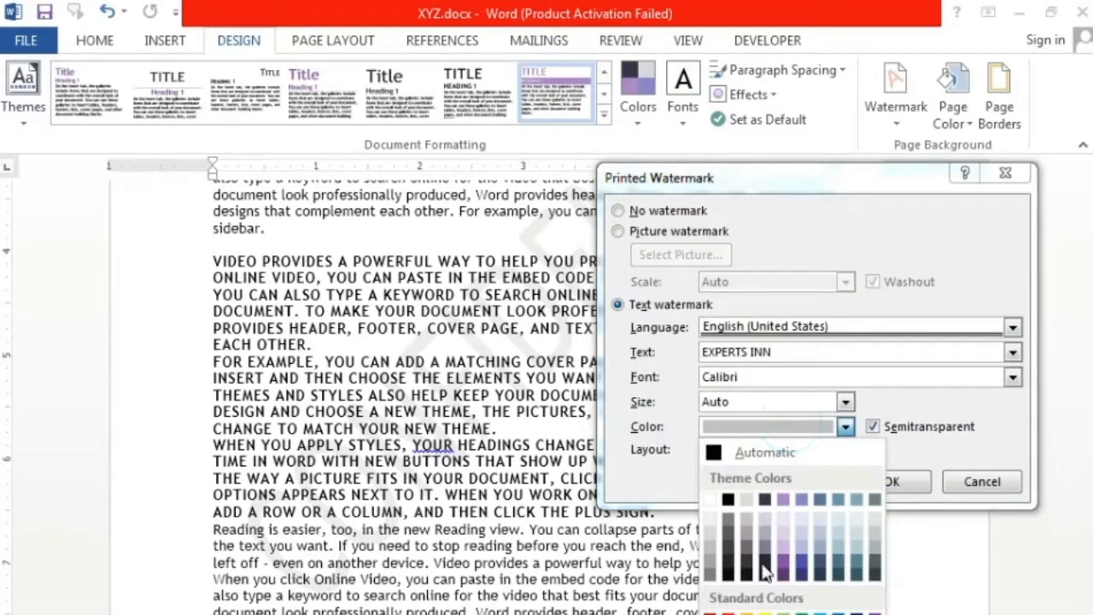
left_click(728, 614)
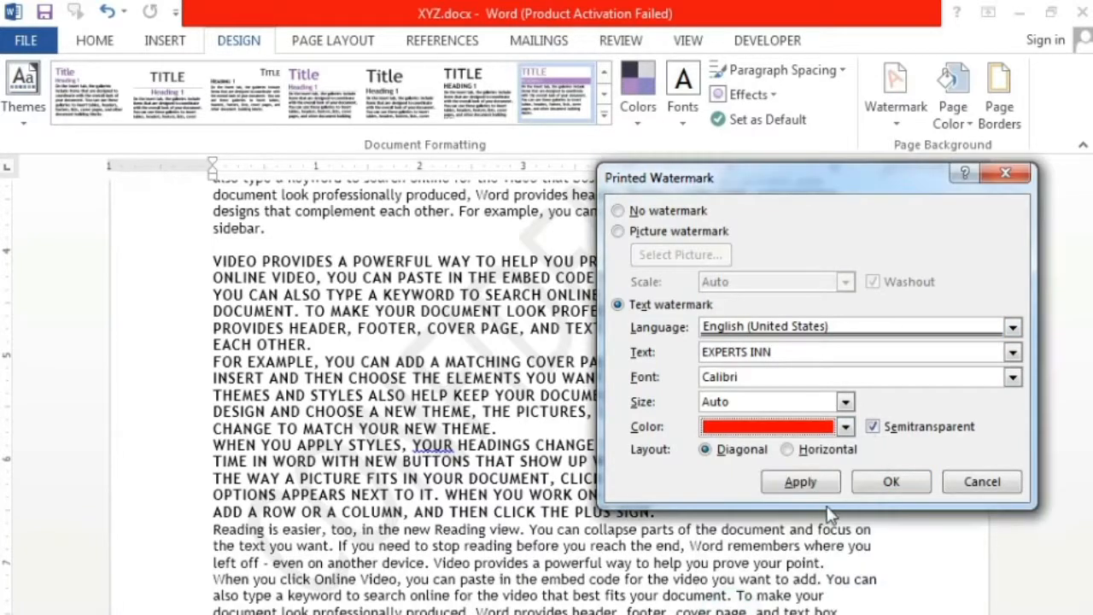
left_click(800, 481)
left_click(954, 482)
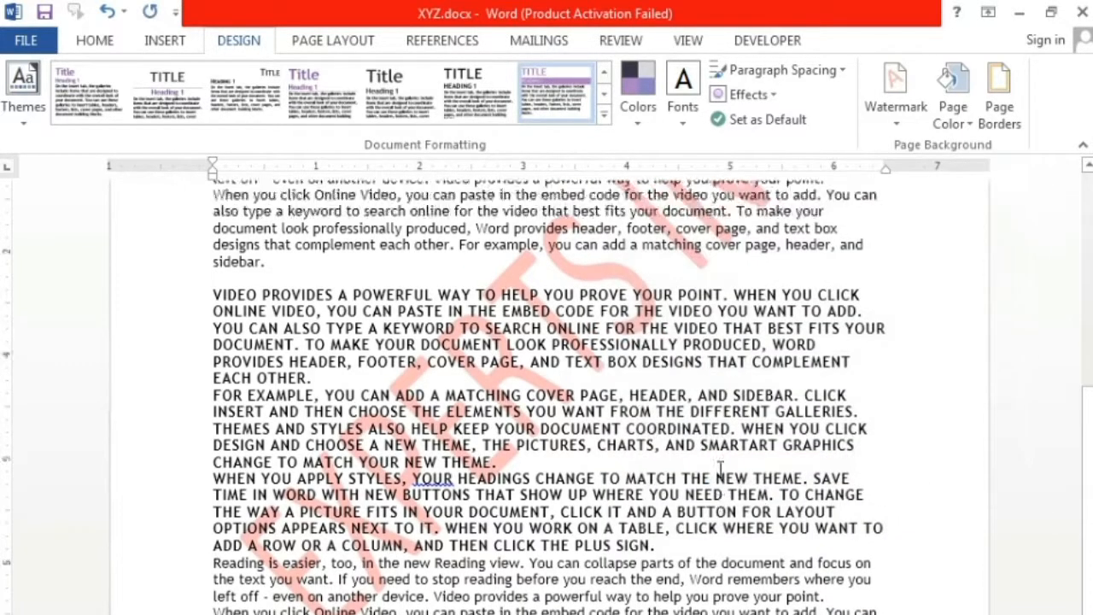
scroll(875, 374, "down", 3)
scroll(853, 402, "down", 3)
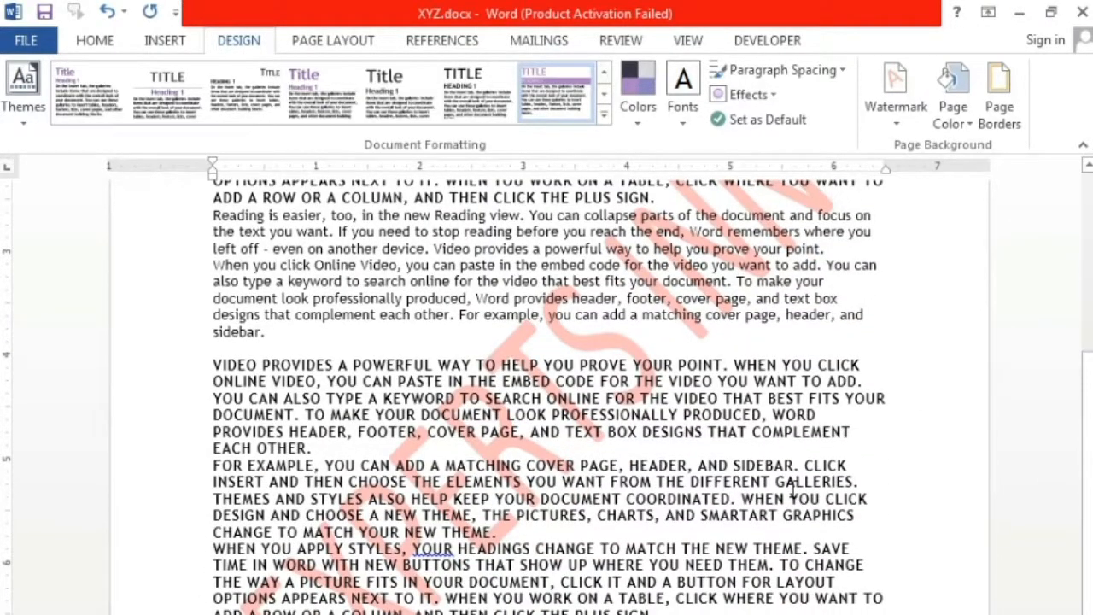
Remove the watermark from the document
left_click(895, 102)
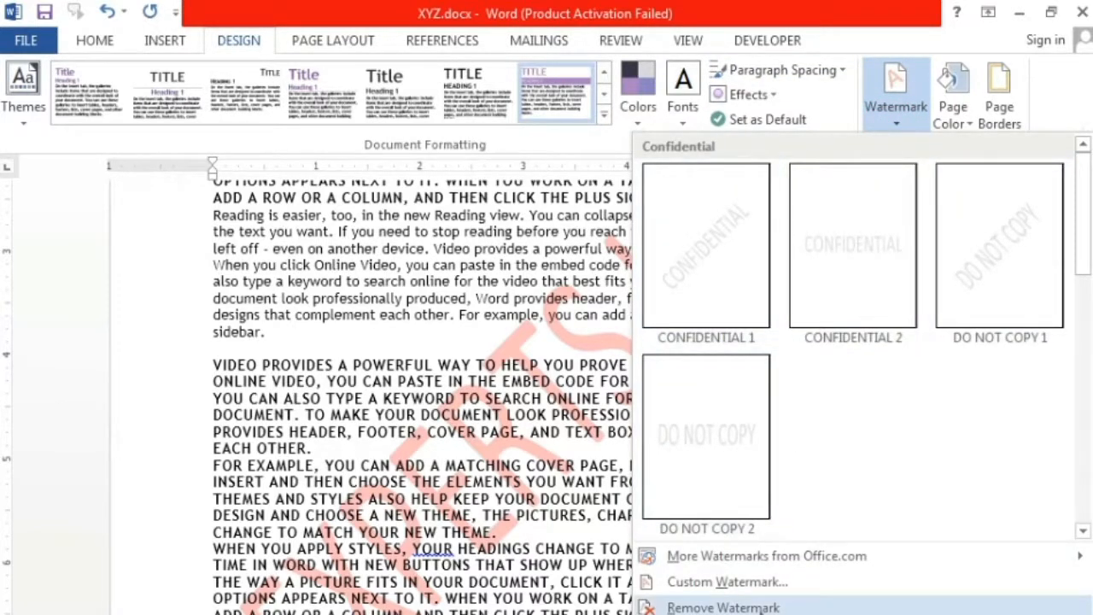
left_click(758, 605)
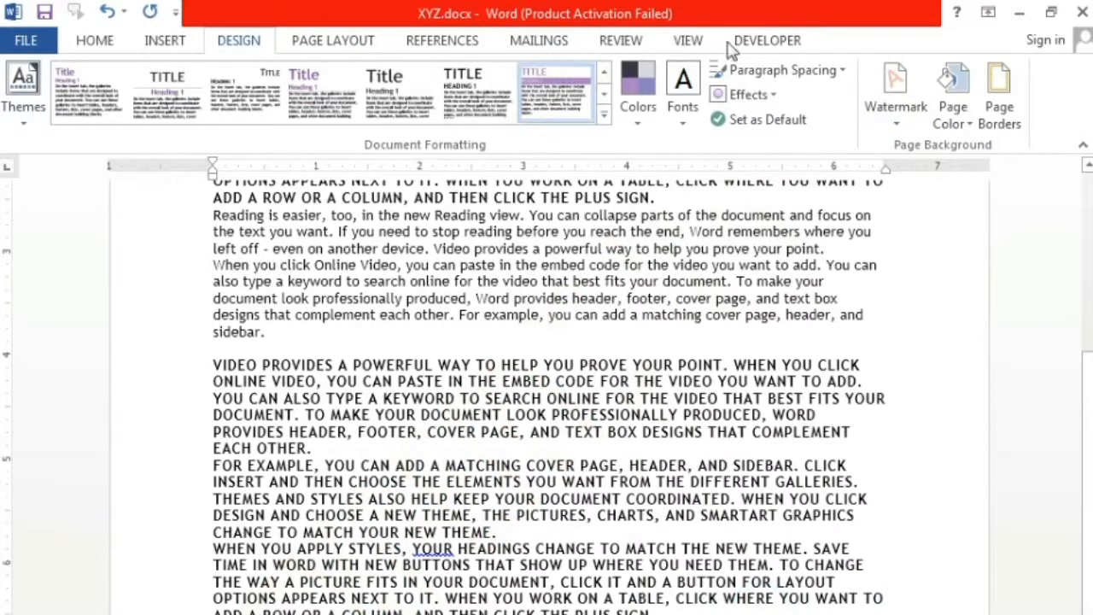
Try to choose a picture for a custom picture watermark
left_click(883, 115)
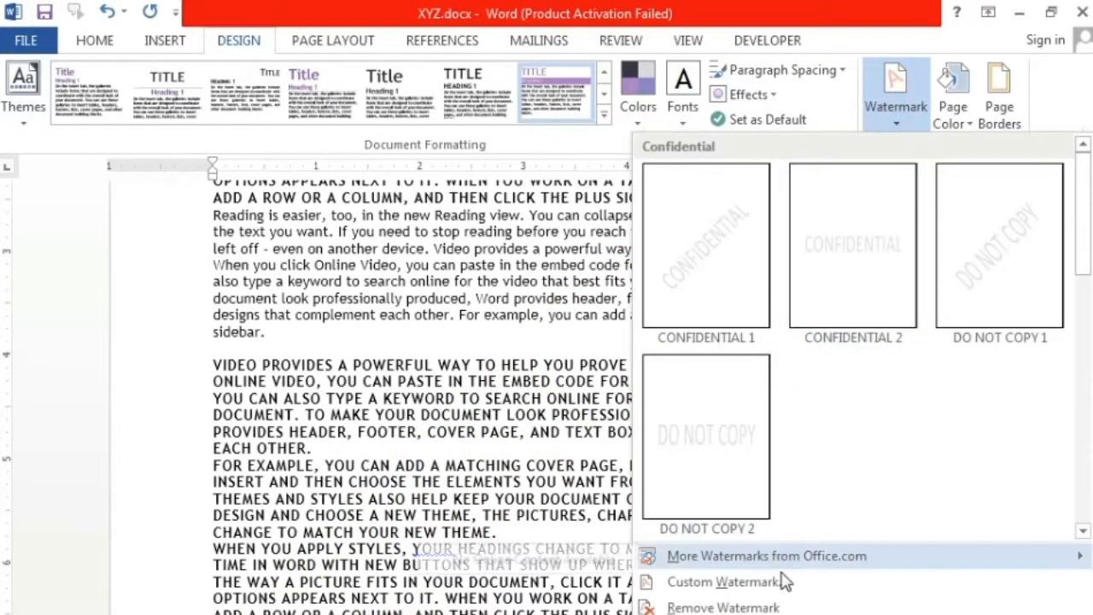
left_click(769, 582)
left_click(982, 482)
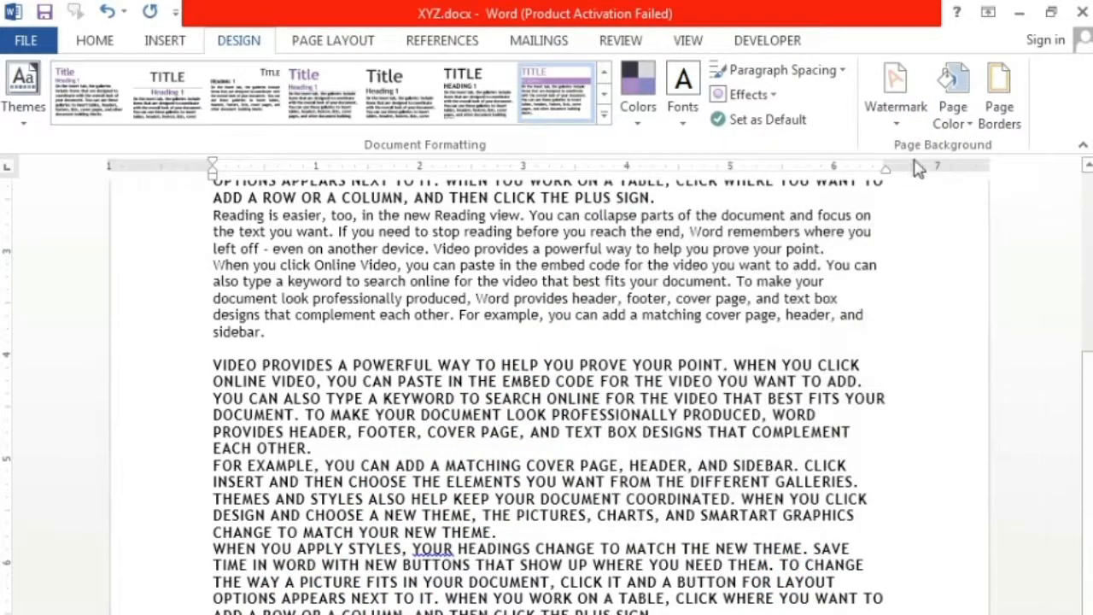
left_click(916, 124)
left_click(777, 573)
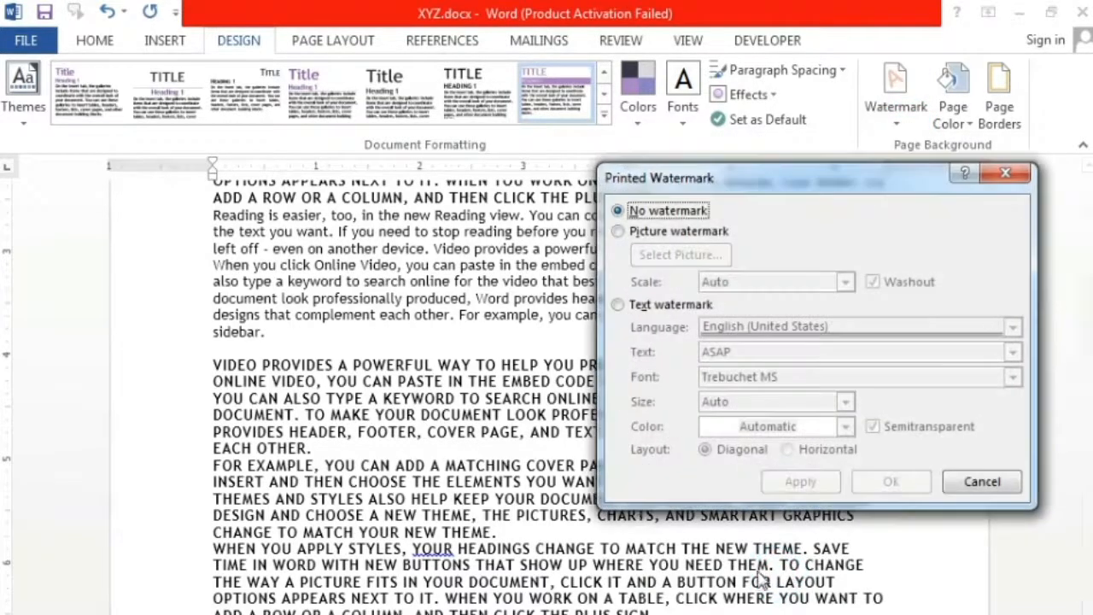
left_click(677, 232)
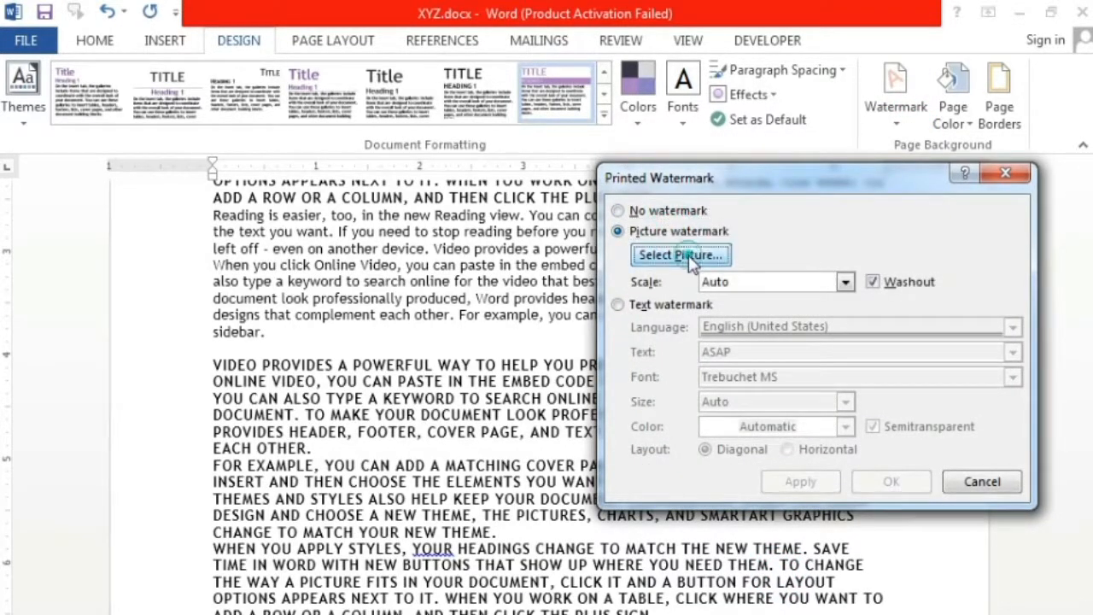
left_click(691, 259)
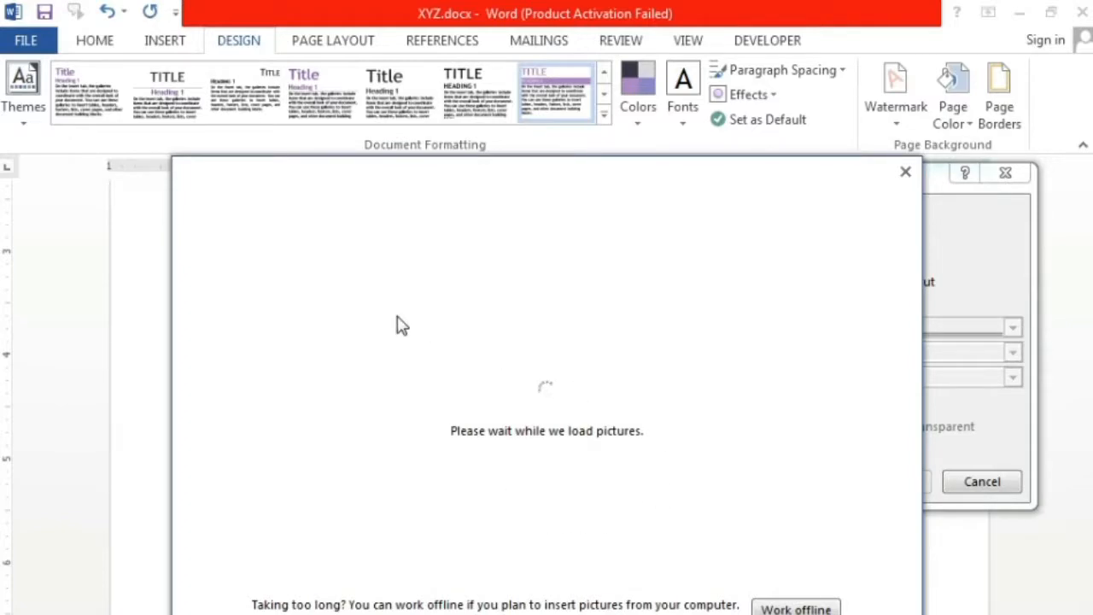
left_click(906, 172)
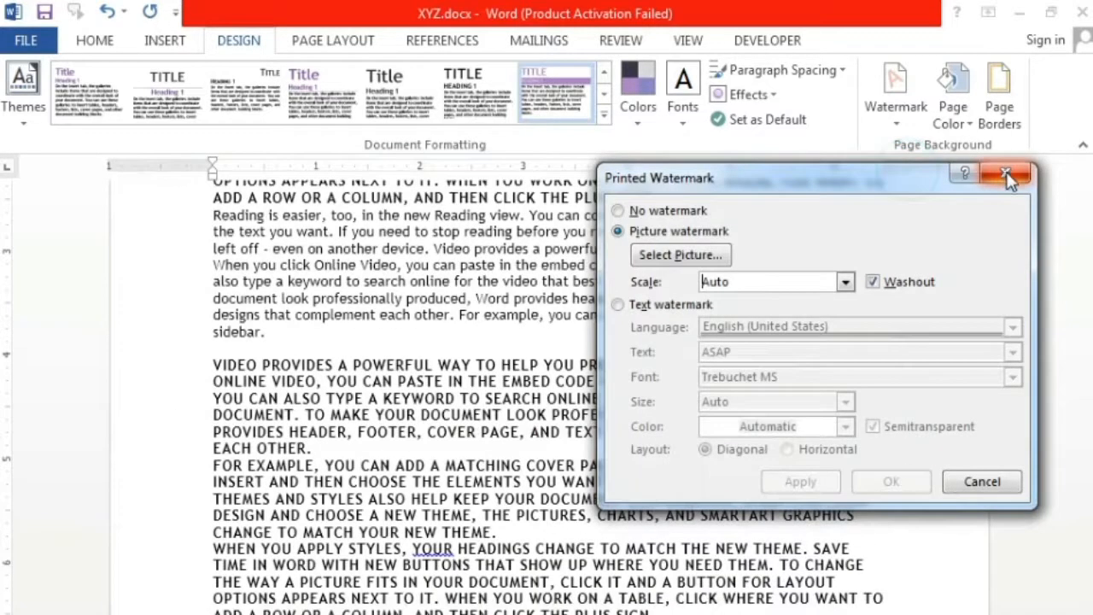
left_click(1005, 173)
Set the document's page color to the standard dark red
scroll(273, 346, "up", 7)
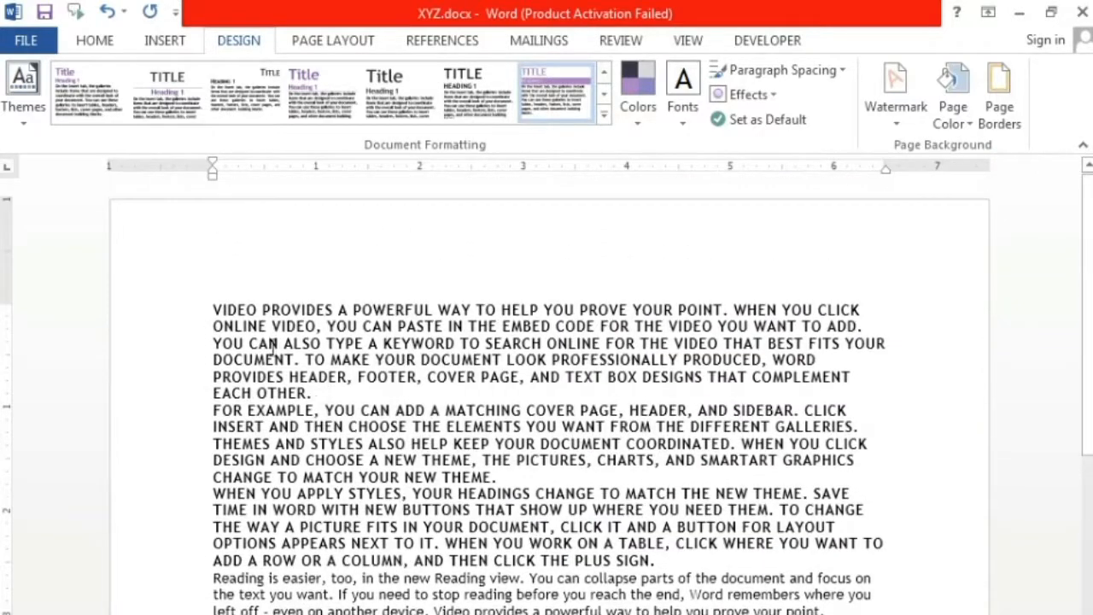
left_click(968, 129)
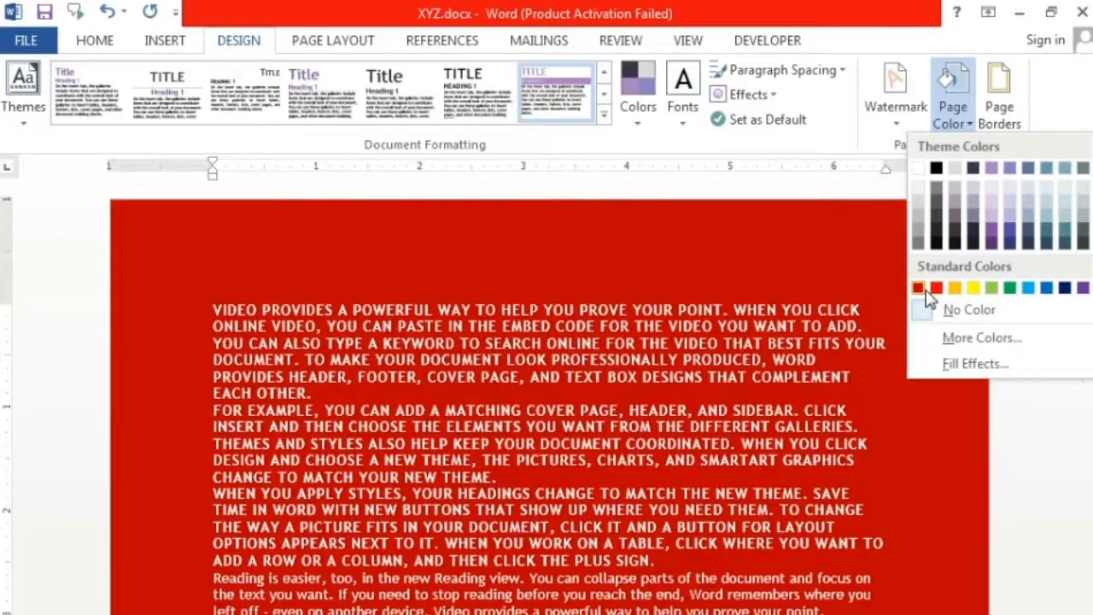
left_click(926, 290)
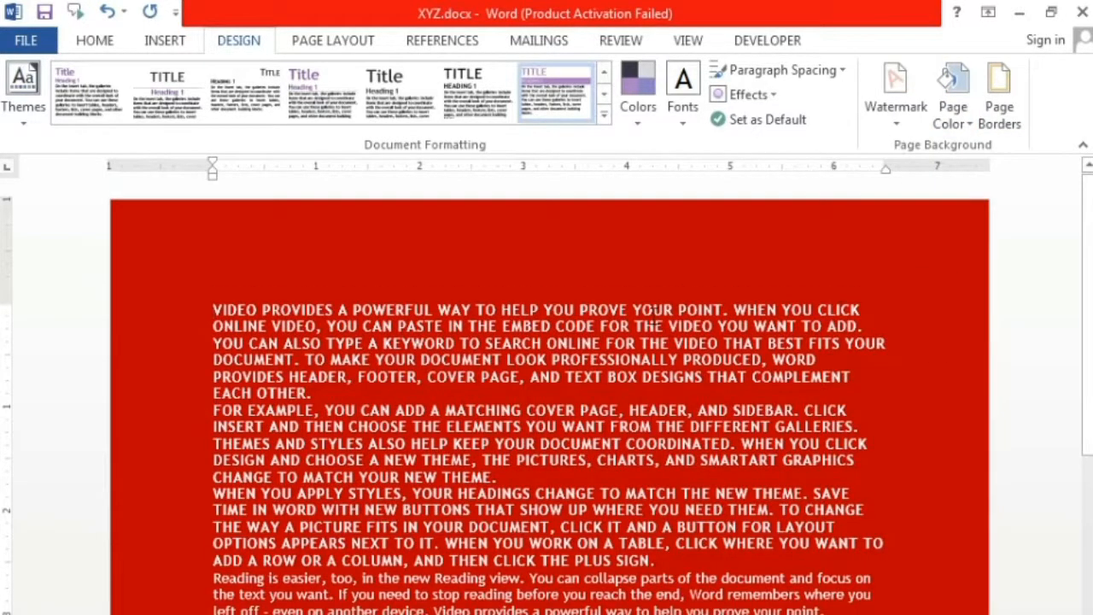
left_click(654, 313)
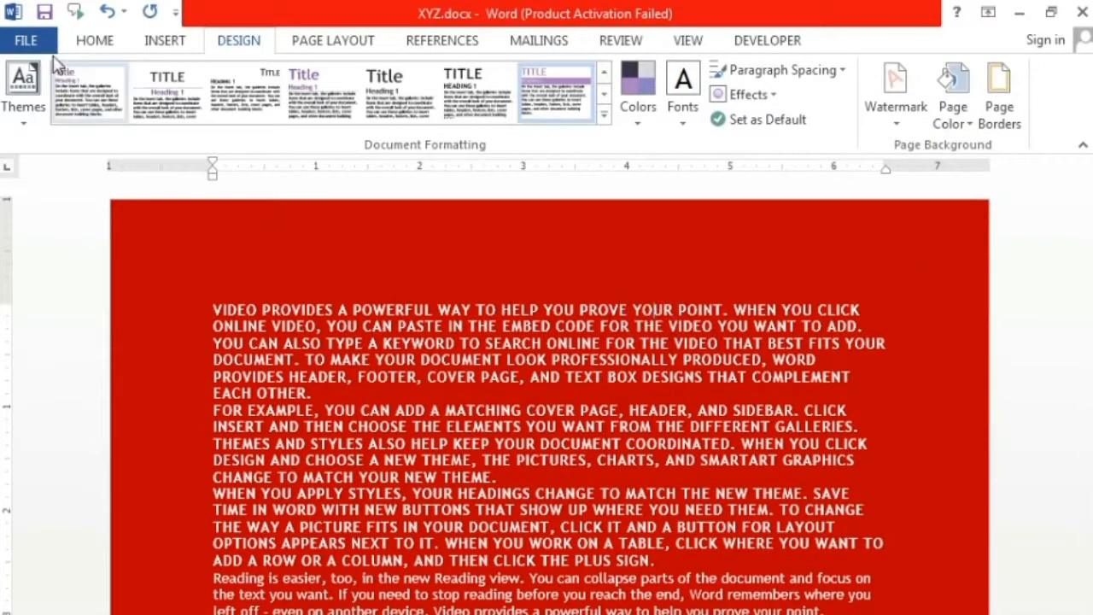
Examine how the colored pages look in the print preview and throughout the document
left_click(27, 40)
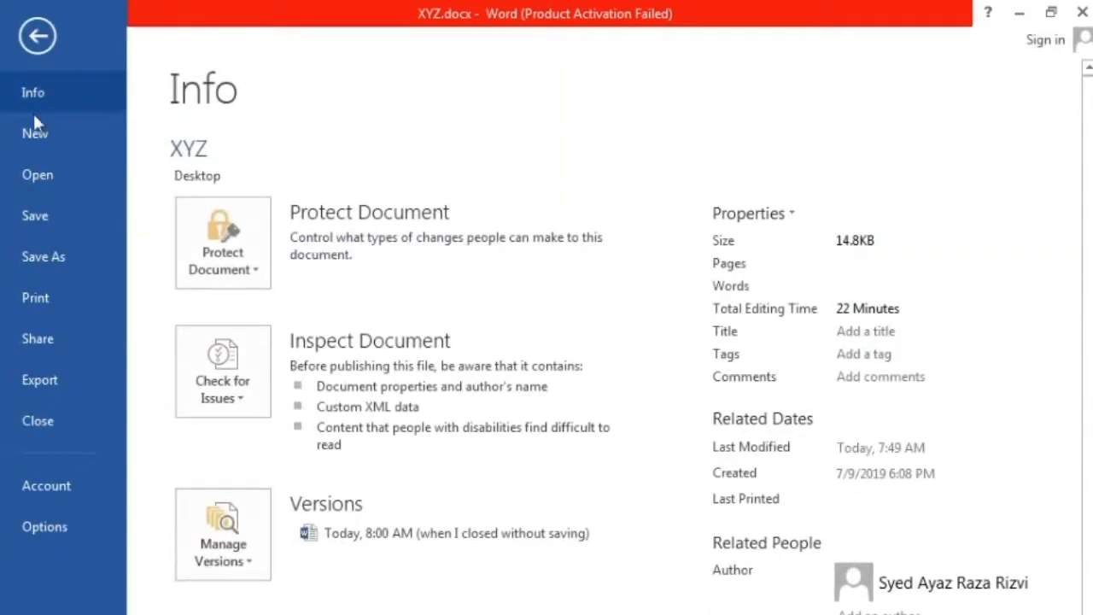
left_click(35, 297)
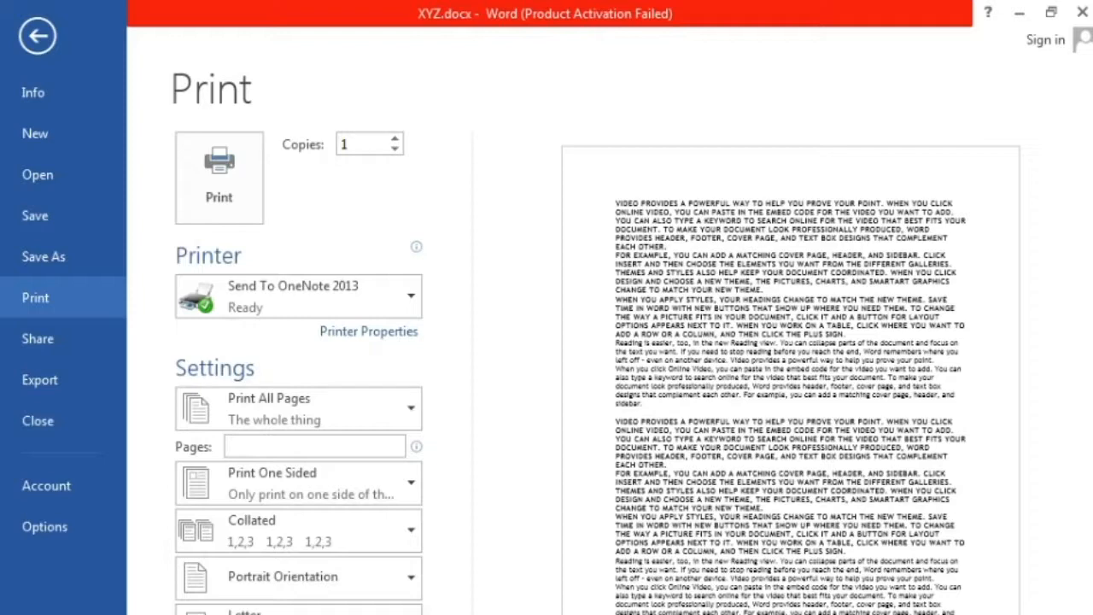
left_click(37, 36)
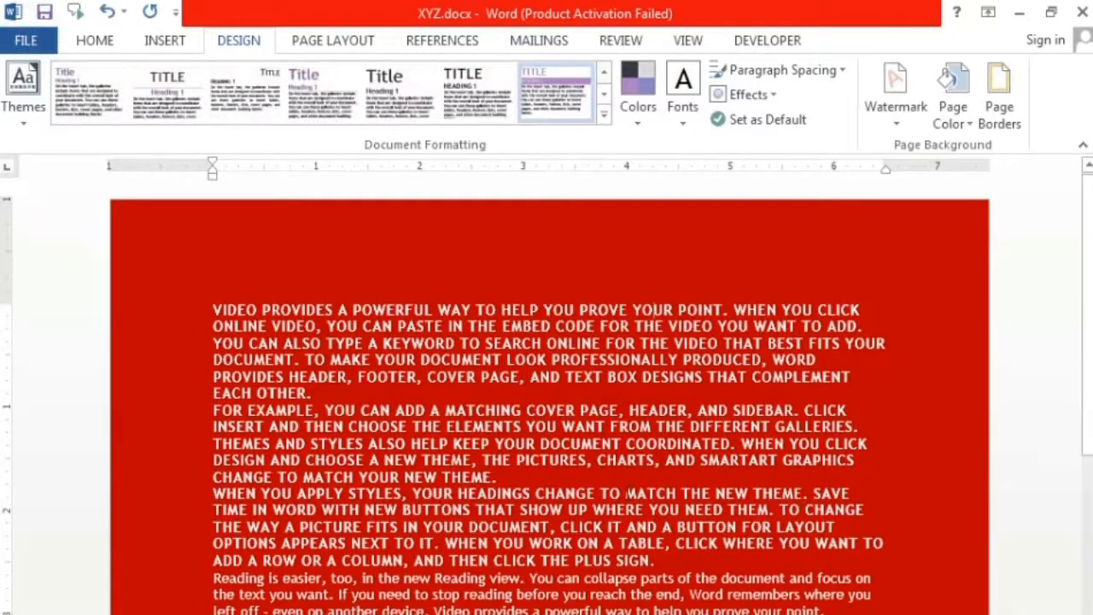
scroll(606, 530, "down", 12)
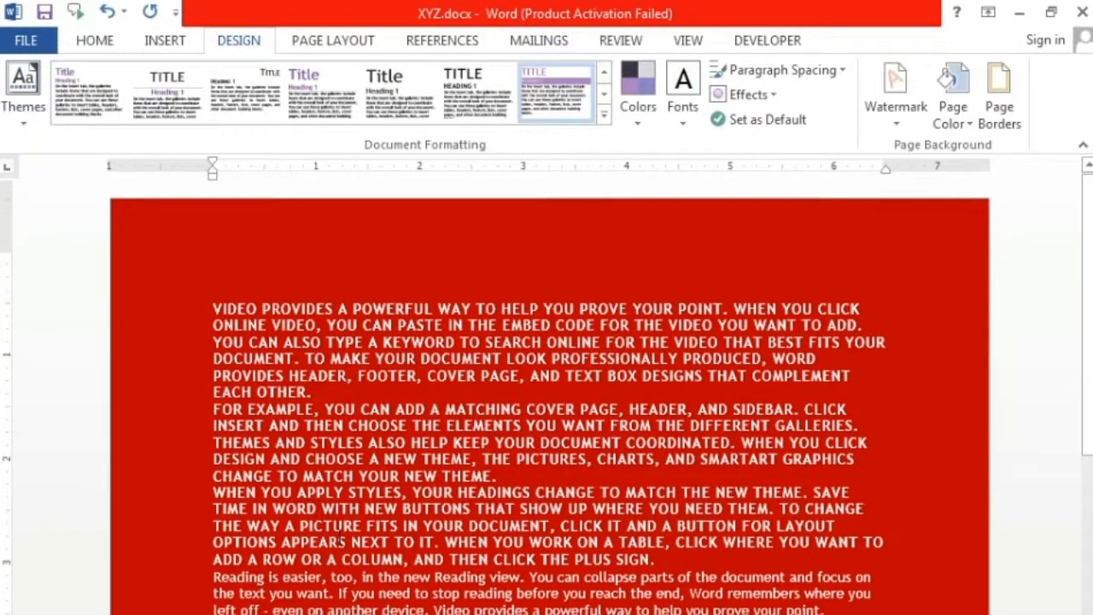
scroll(607, 528, "down", 1)
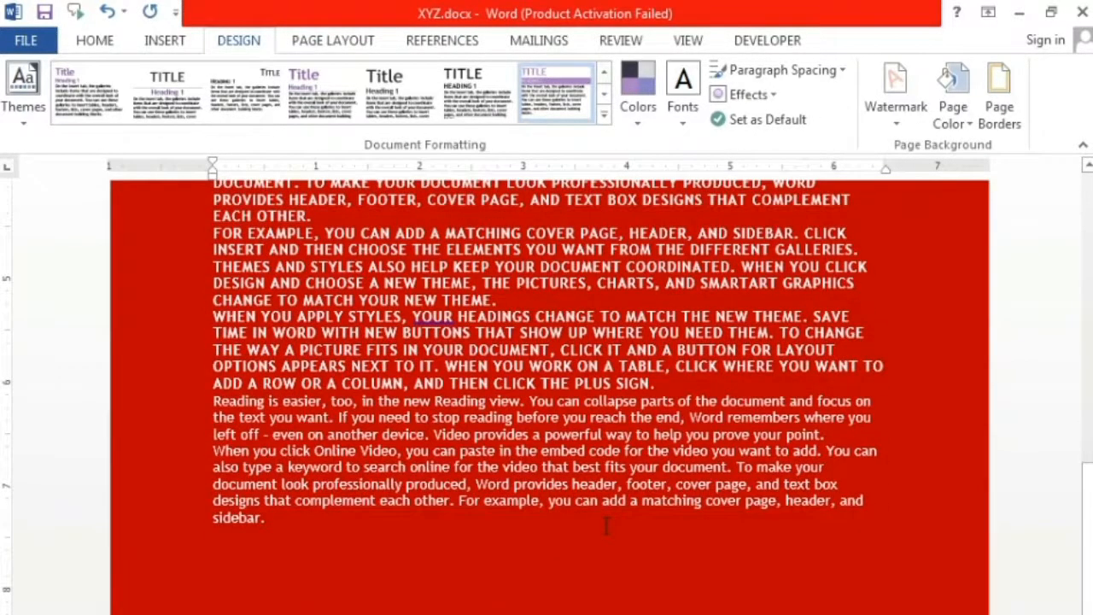
scroll(606, 525, "down", 5)
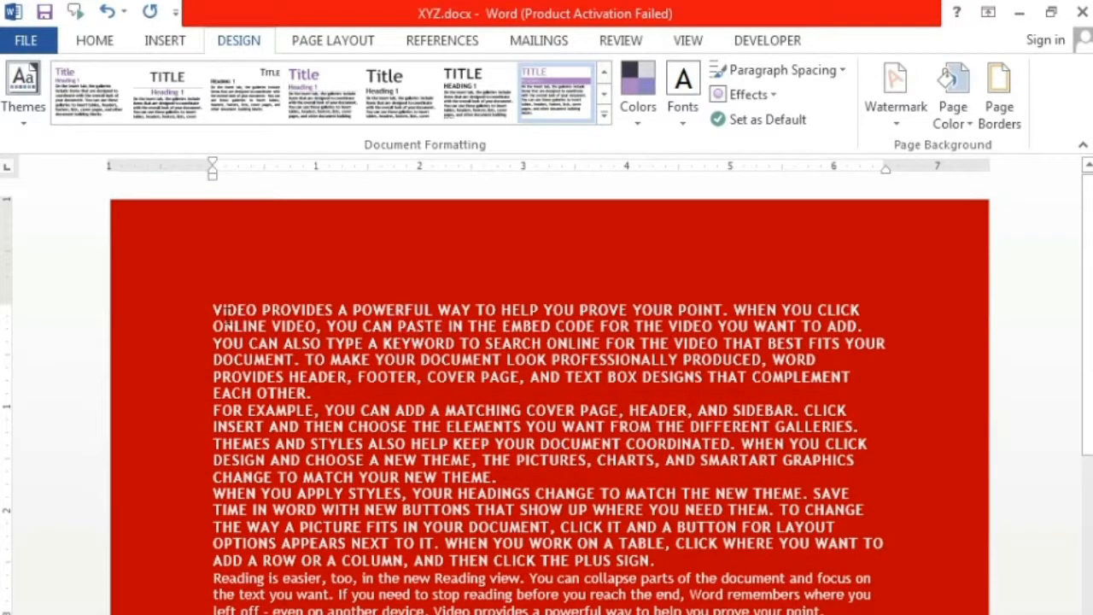
Start a two-color gradient fill effect for the page background and set Color 2 to white
left_click(964, 124)
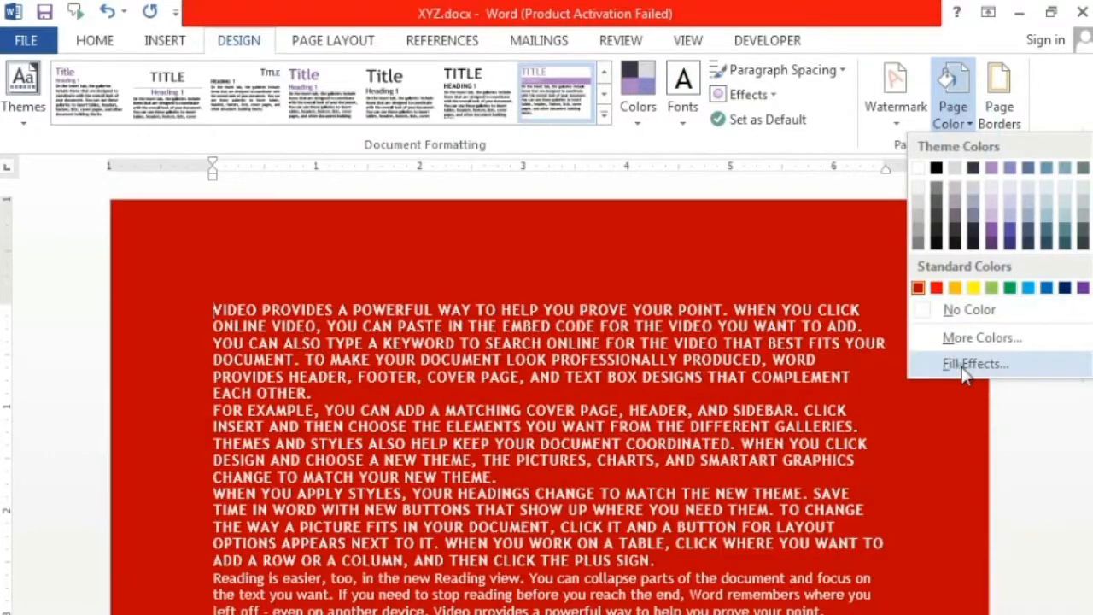
left_click(966, 368)
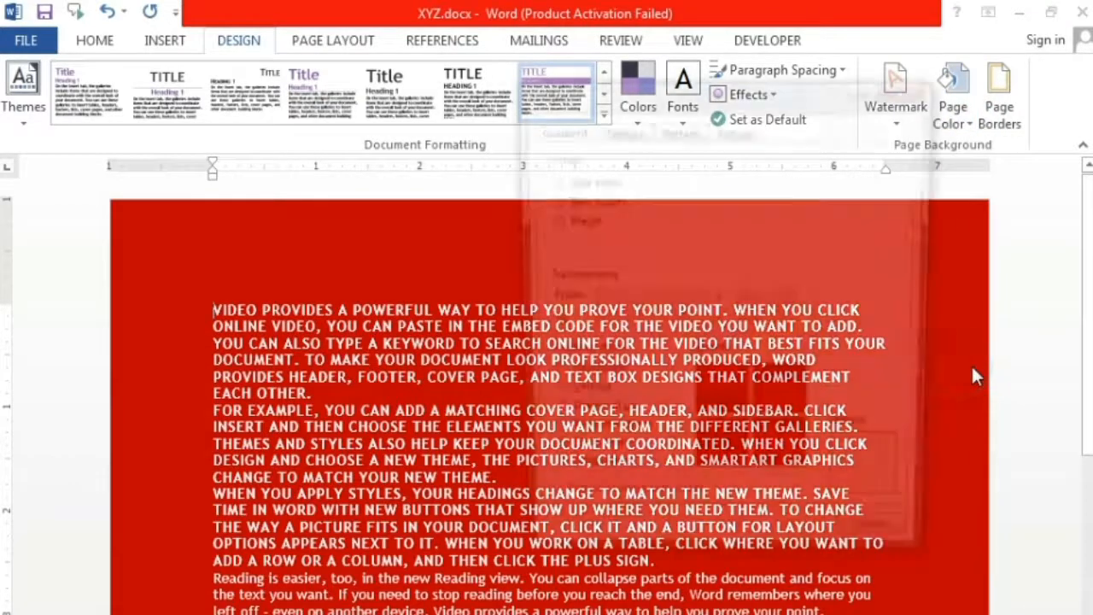
left_click(566, 181)
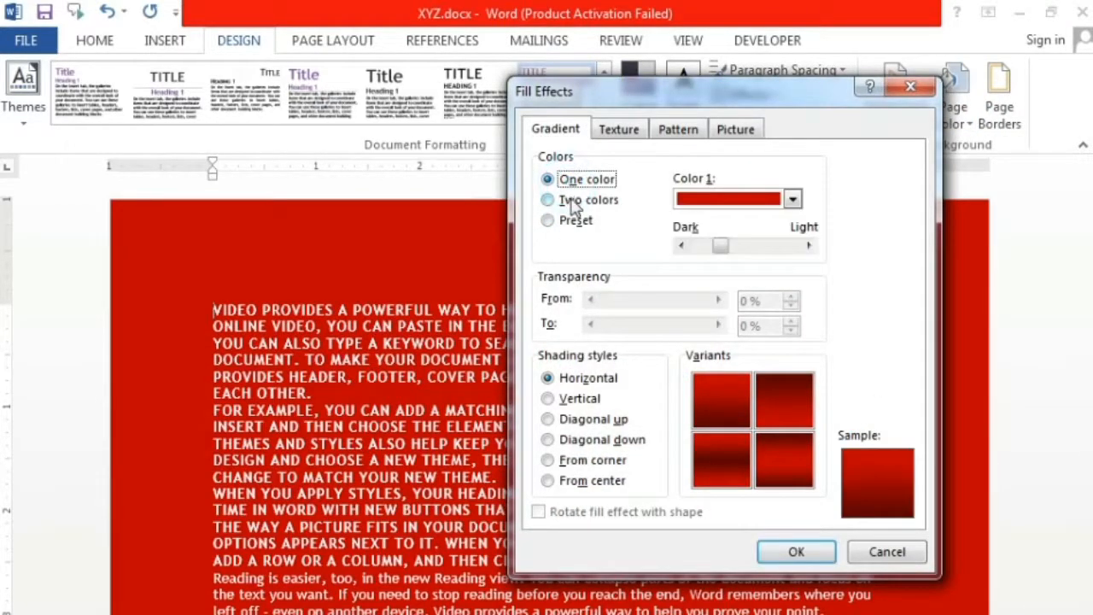
left_click(568, 201)
left_click(791, 249)
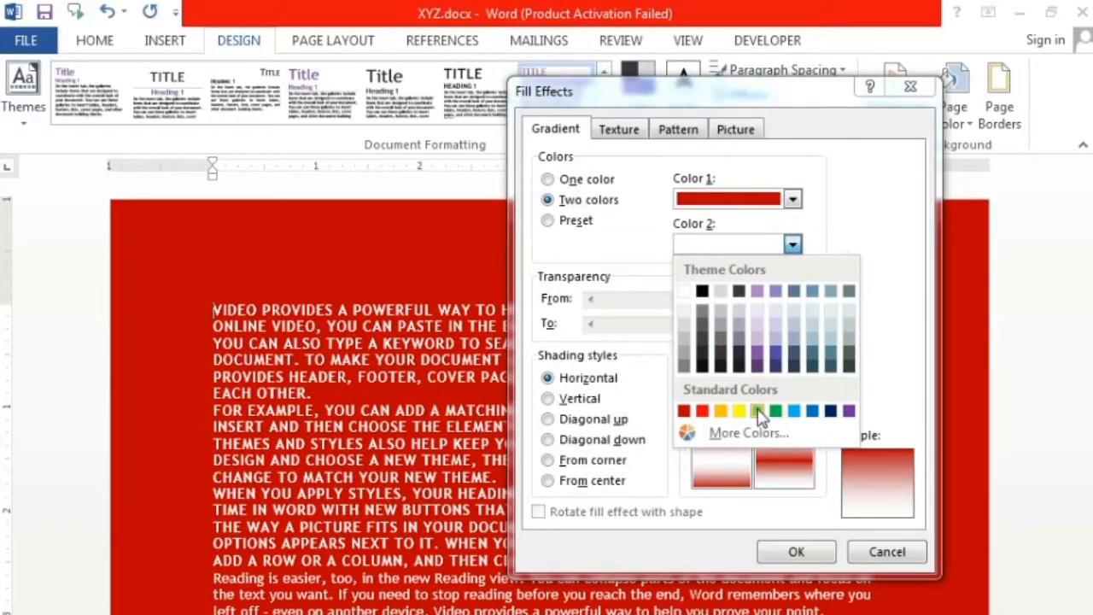
left_click(758, 412)
left_click(752, 247)
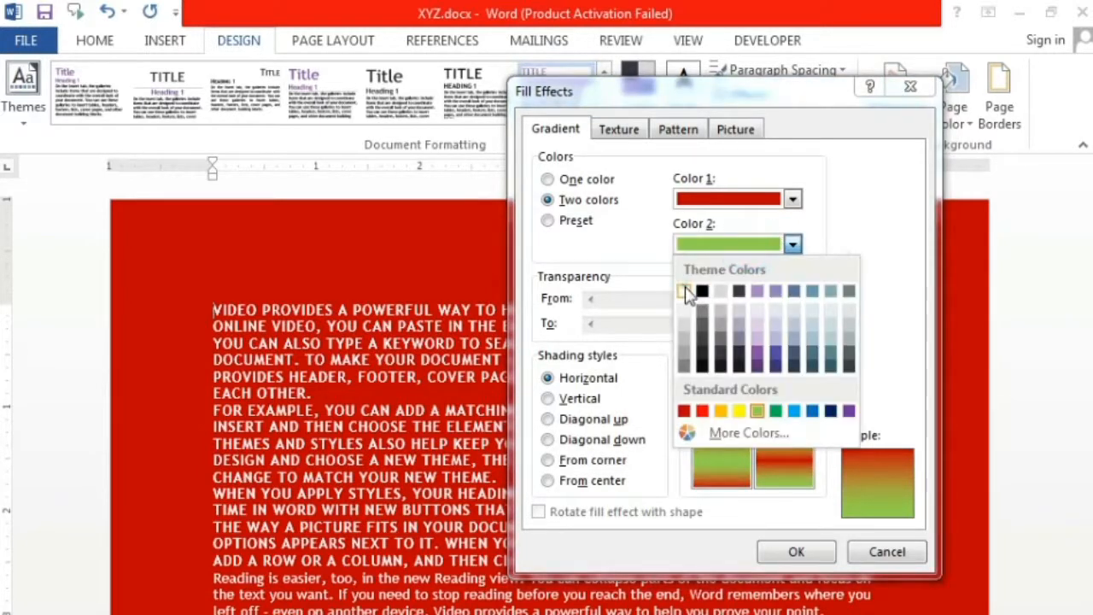
left_click(705, 287)
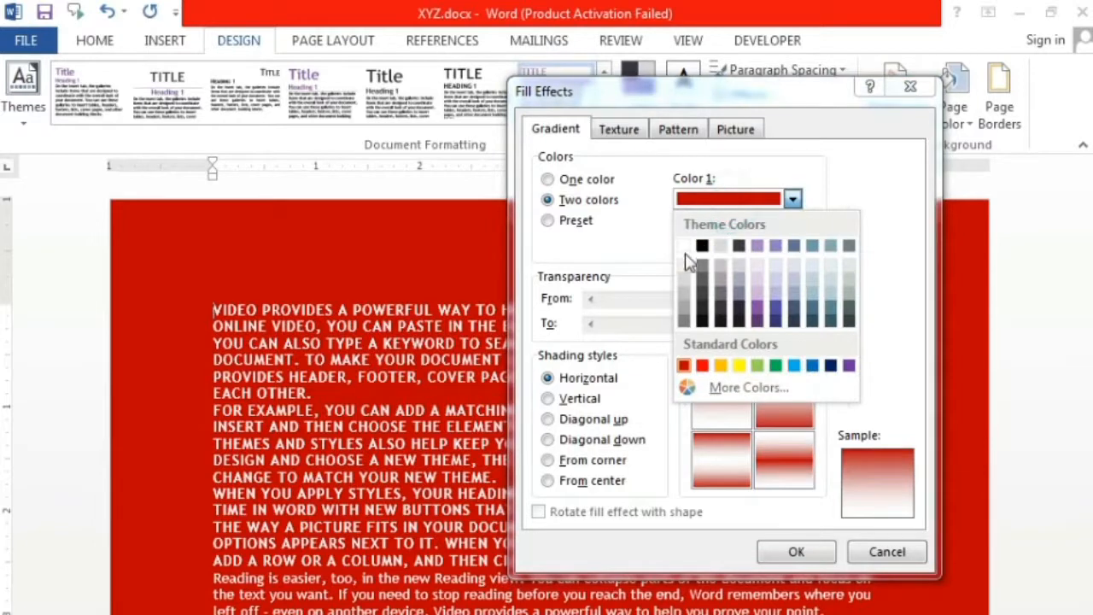
Set Color 1 of the two-color page gradient to the standard light green
left_click(774, 366)
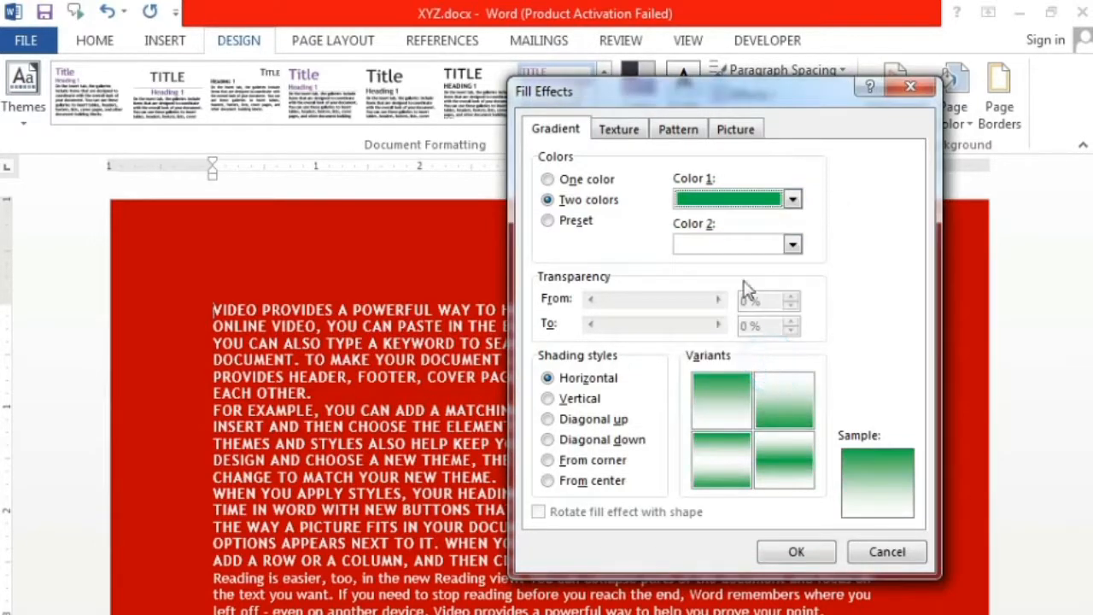
left_click(741, 204)
left_click(756, 366)
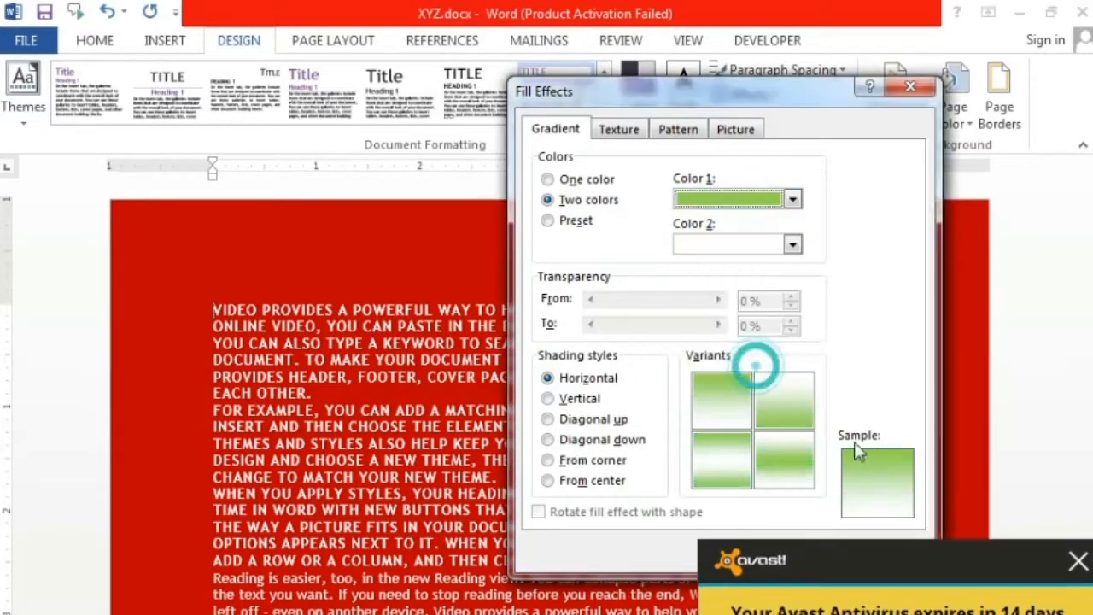
left_click(1079, 562)
Apply the page gradient with the From center shading style and the variant with green edges and a white middle
left_click(551, 400)
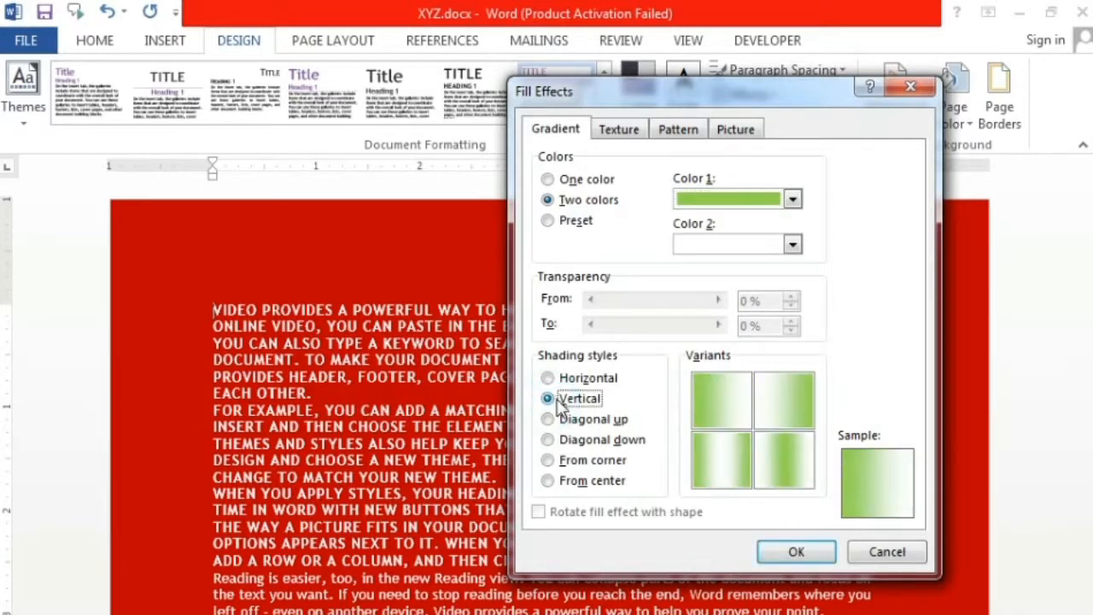
left_click(564, 421)
left_click(564, 441)
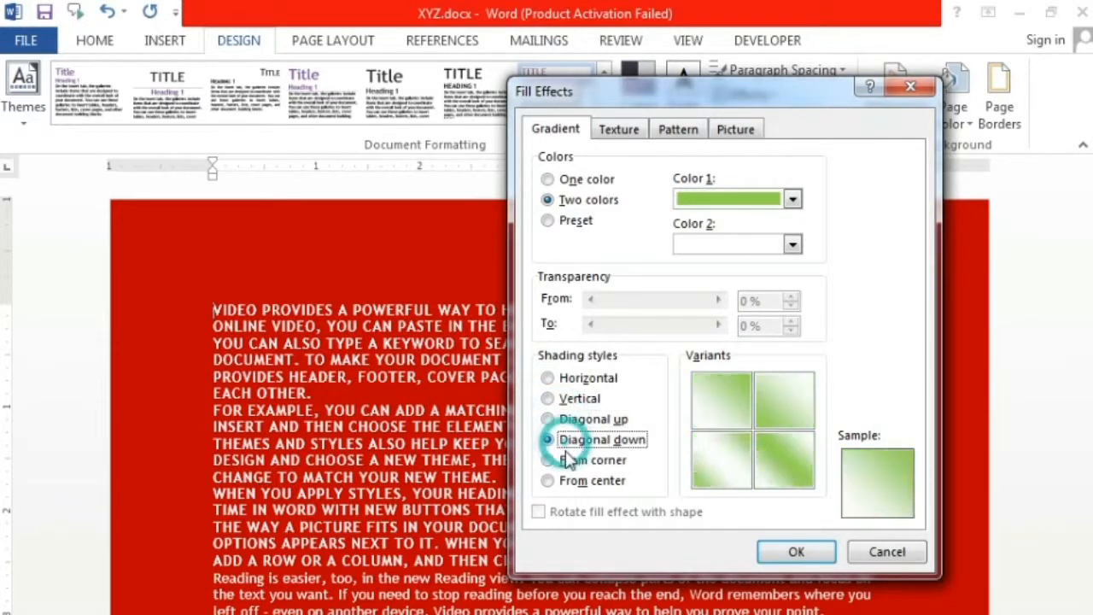
left_click(569, 461)
left_click(571, 480)
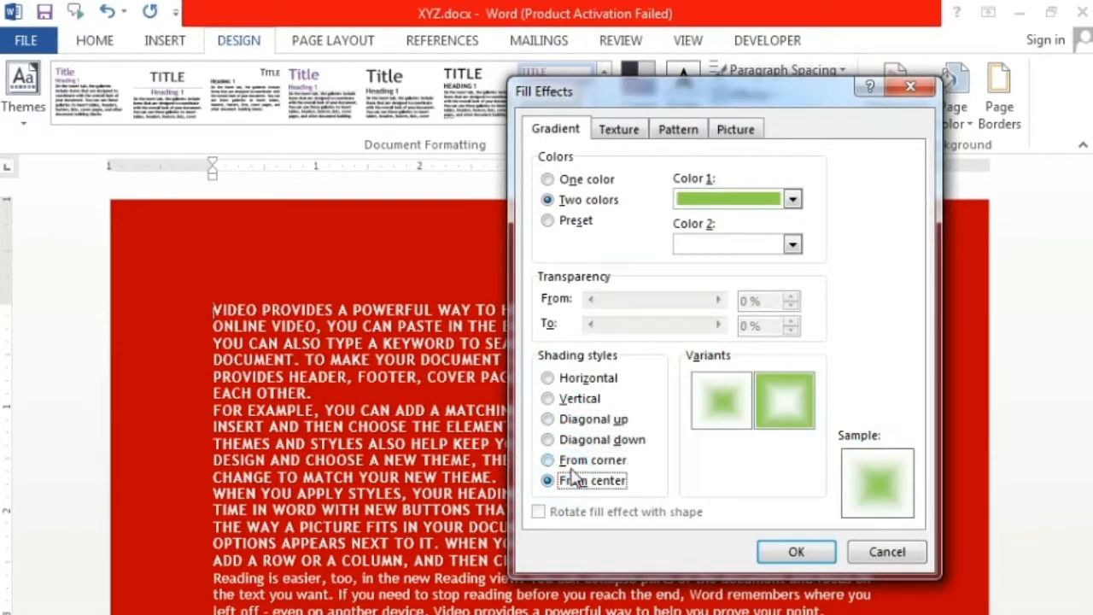
left_click(769, 423)
left_click(786, 551)
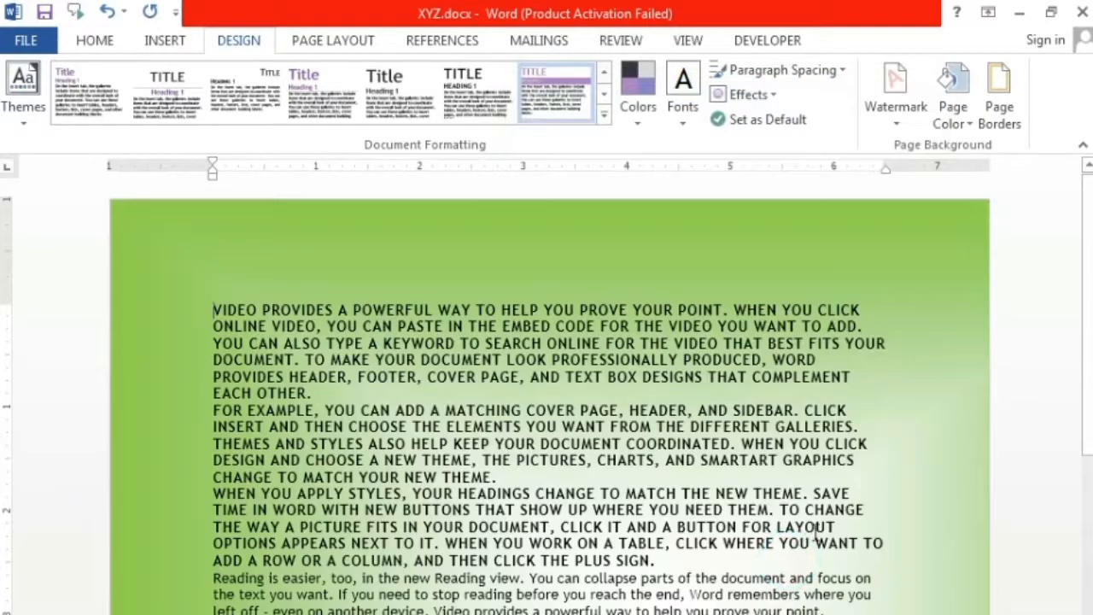
scroll(858, 485, "down", 1)
scroll(859, 484, "down", 3)
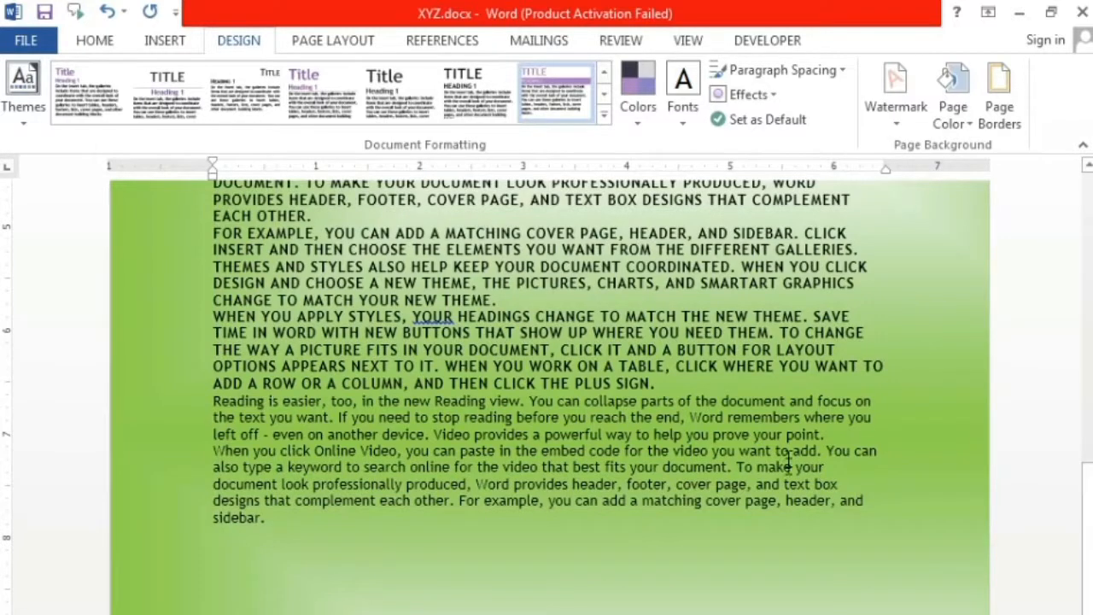
scroll(787, 462, "up", 3)
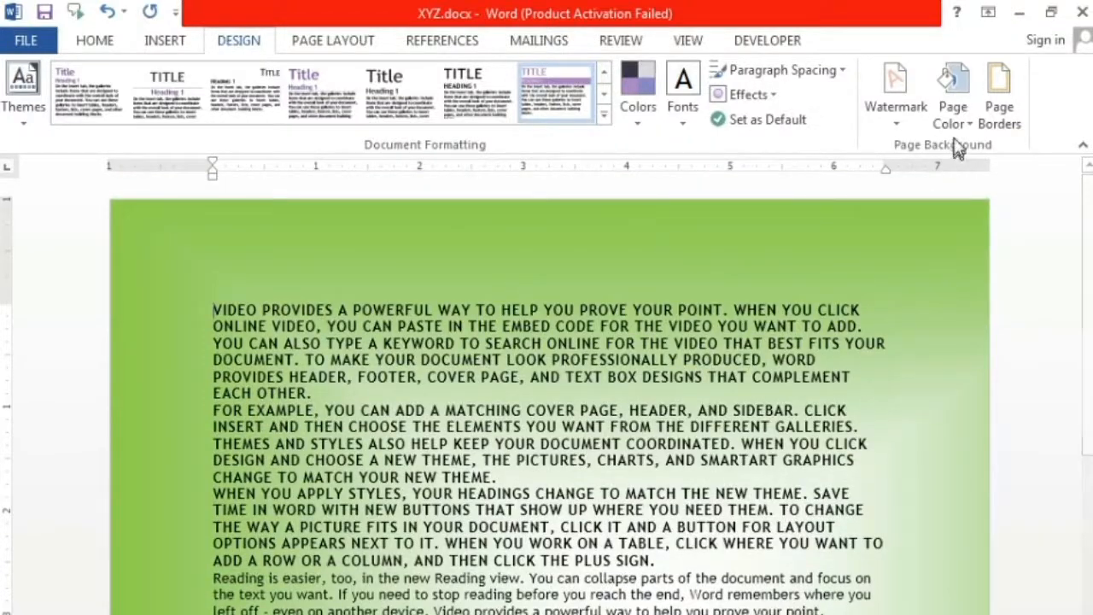
Fill the page background with the Water droplets texture
left_click(954, 115)
left_click(978, 362)
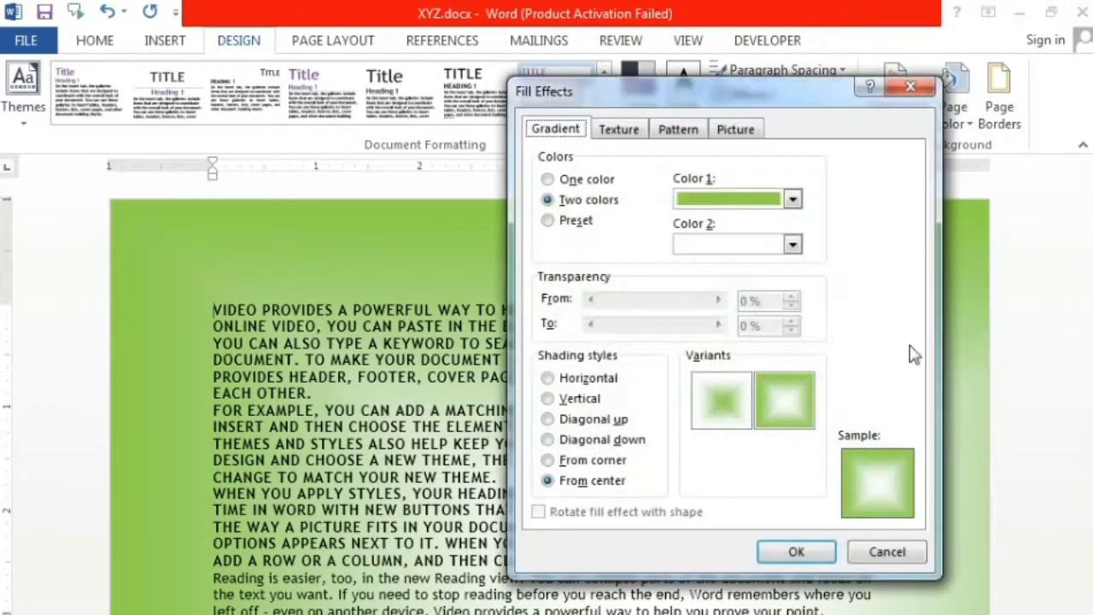
left_click(622, 131)
left_click(562, 256)
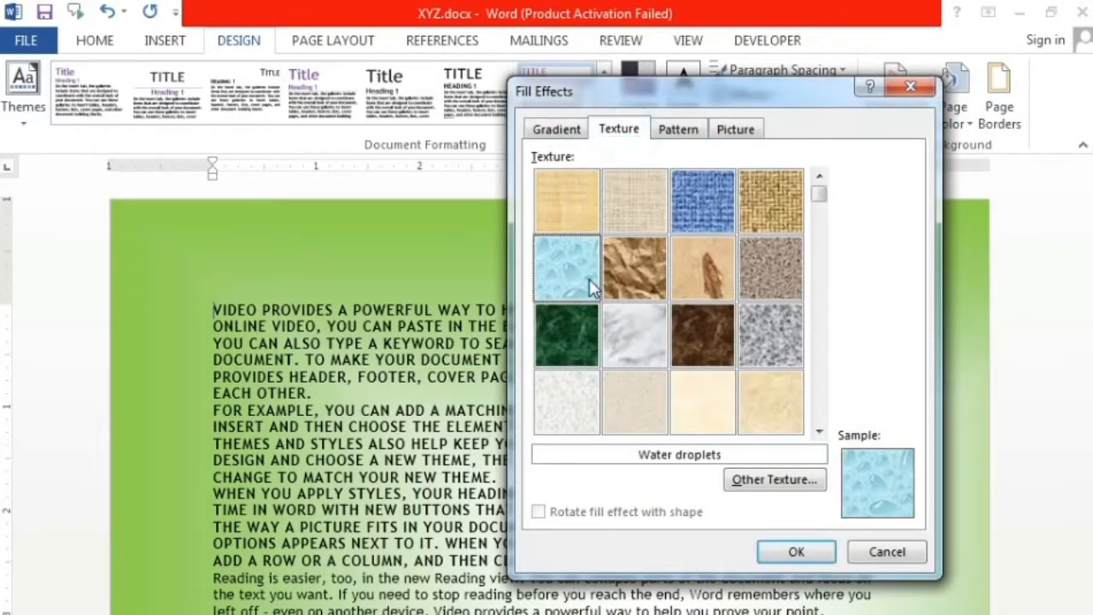
left_click(790, 553)
scroll(803, 546, "down", 10)
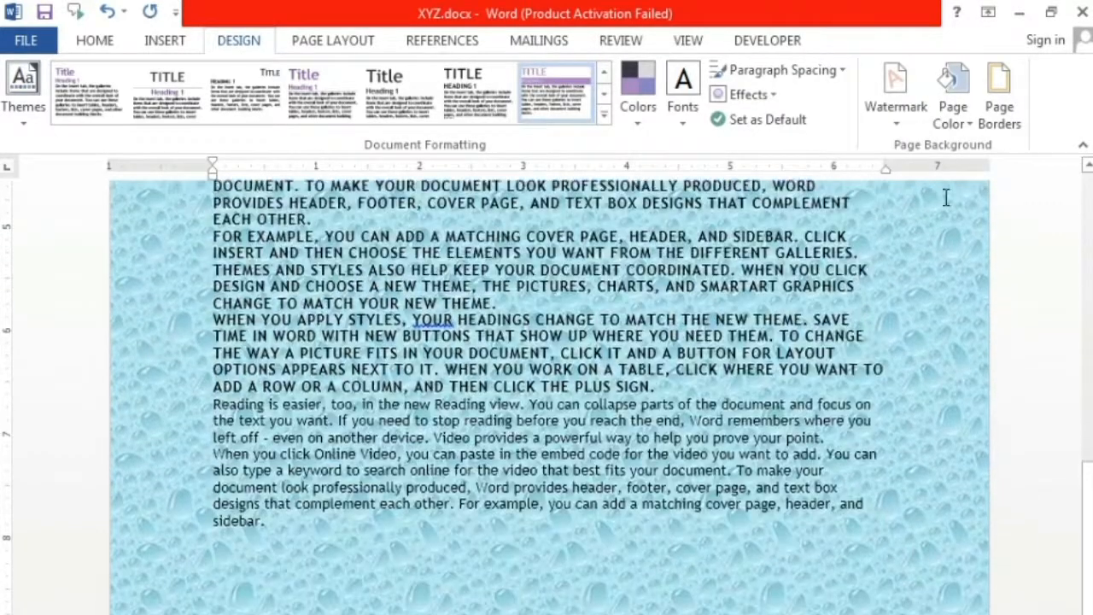
Fill the page background with the Horizontal brick pattern, using the standard orange as the foreground color
left_click(961, 124)
left_click(978, 362)
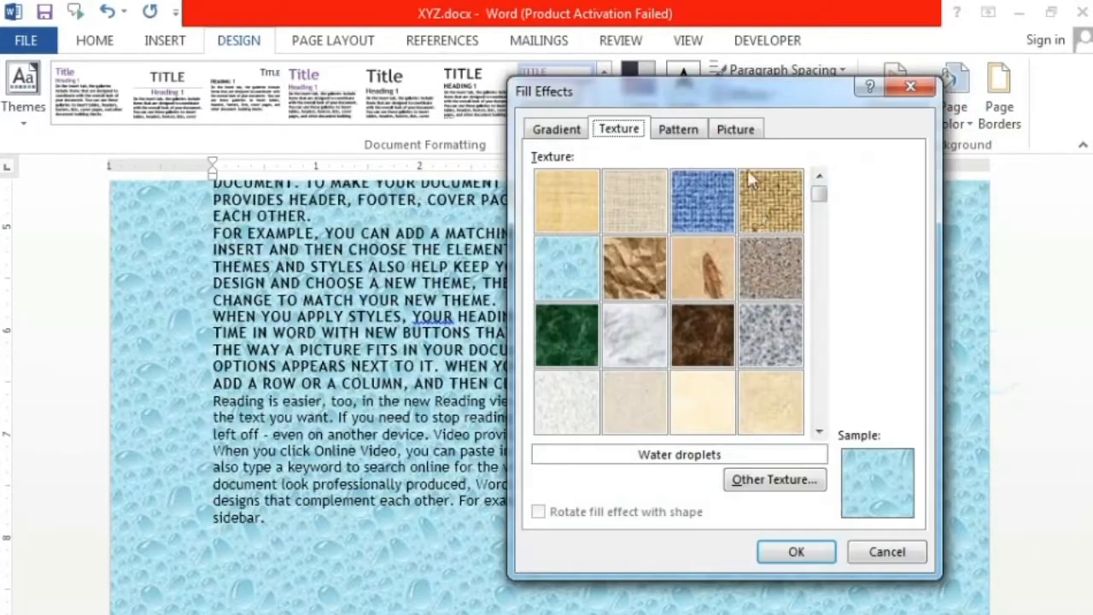
left_click(682, 130)
left_click(732, 263)
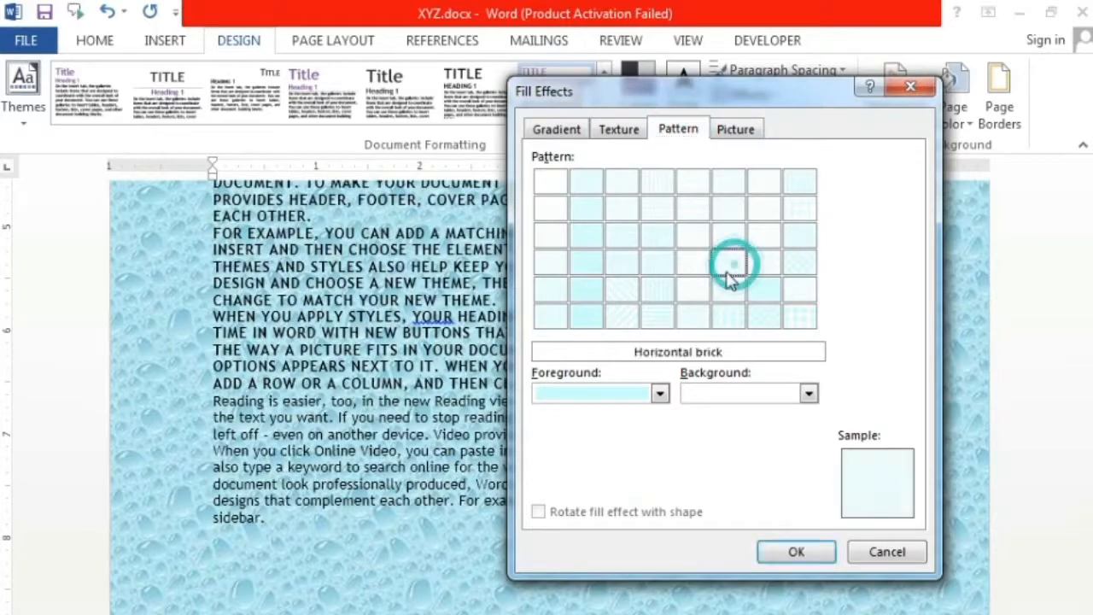
left_click(659, 394)
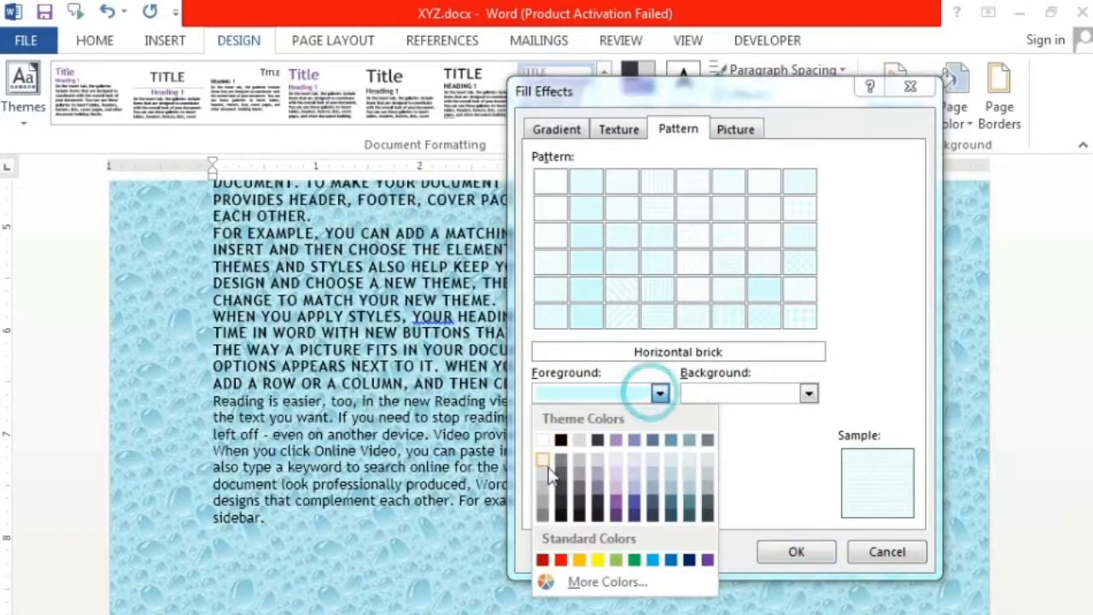
left_click(579, 560)
left_click(774, 560)
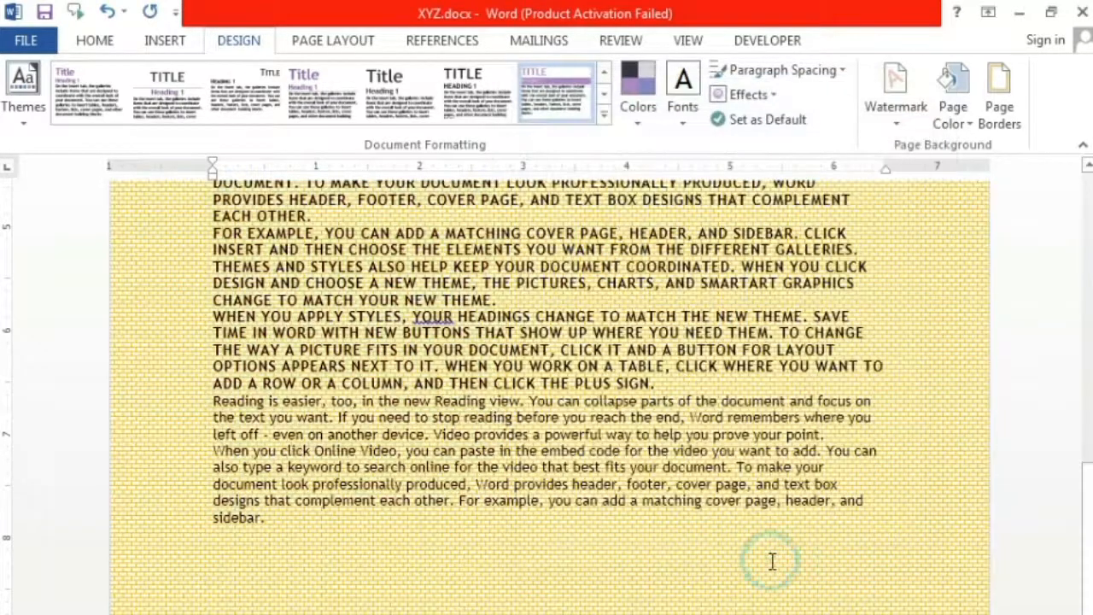
scroll(765, 572, "up", 10)
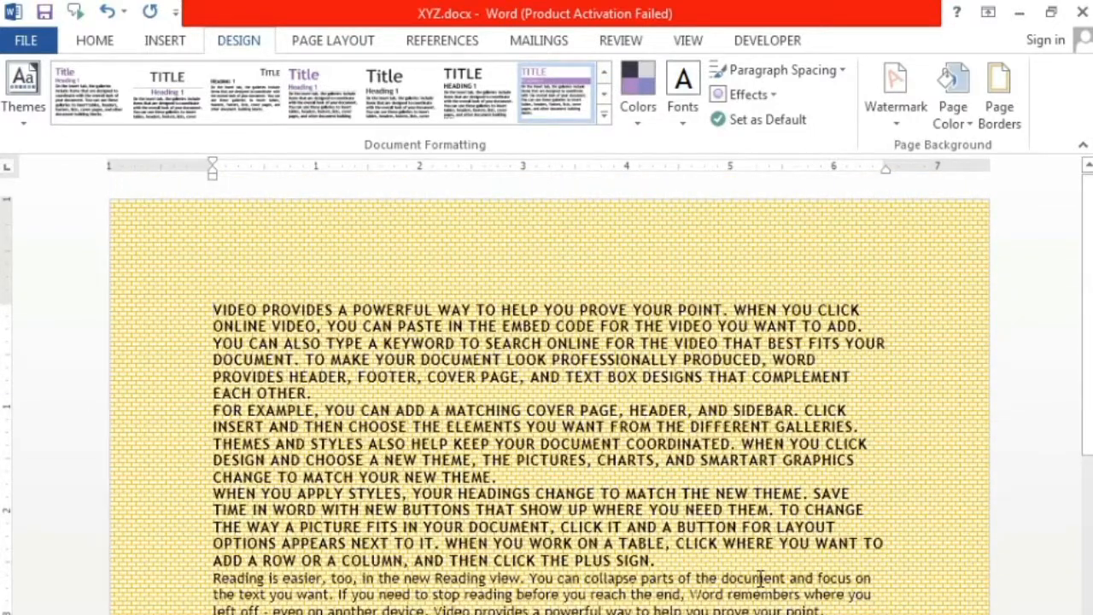
Try to choose a picture as the page background fill
left_click(967, 126)
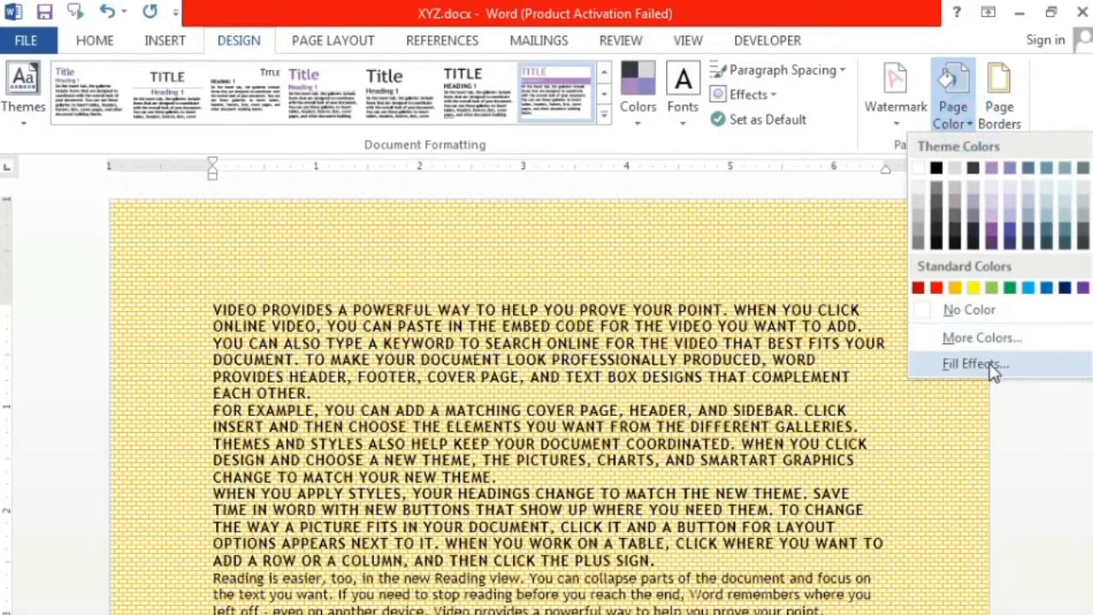
left_click(982, 362)
left_click(740, 132)
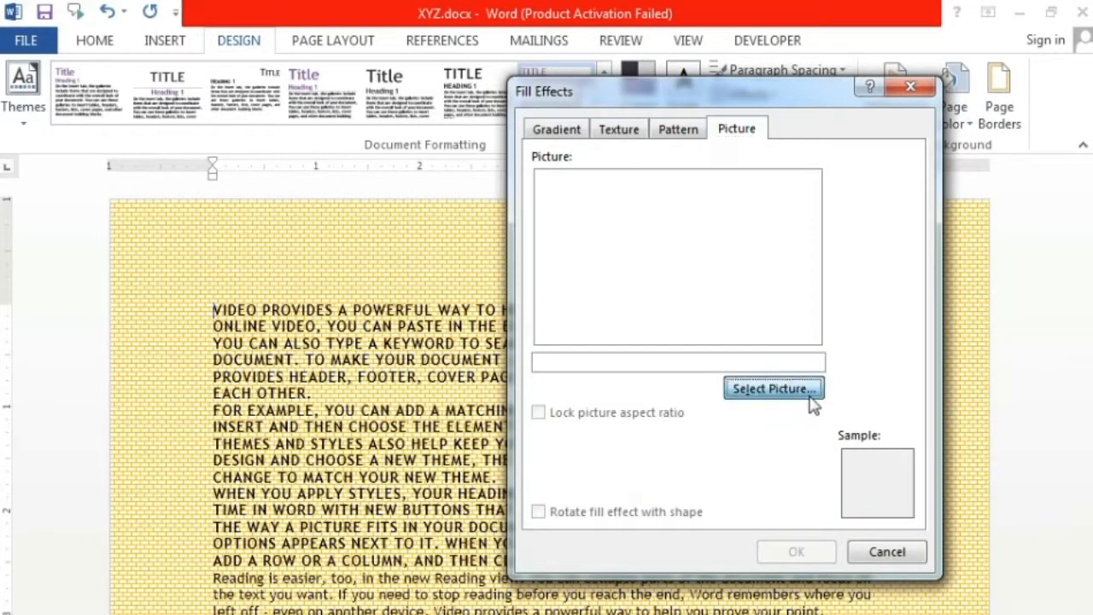
left_click(812, 386)
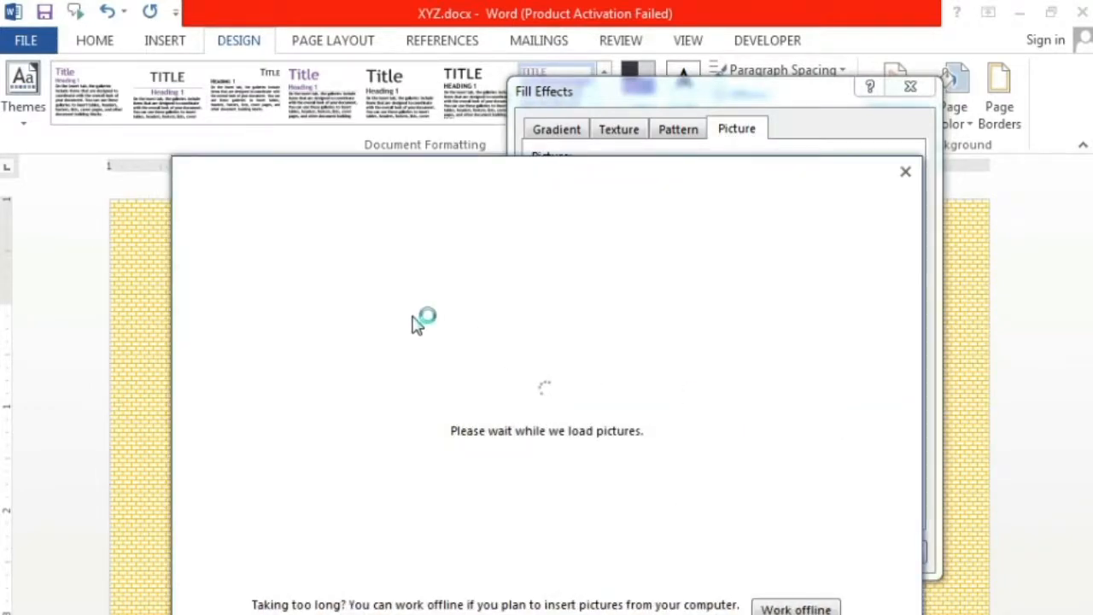
left_click(908, 174)
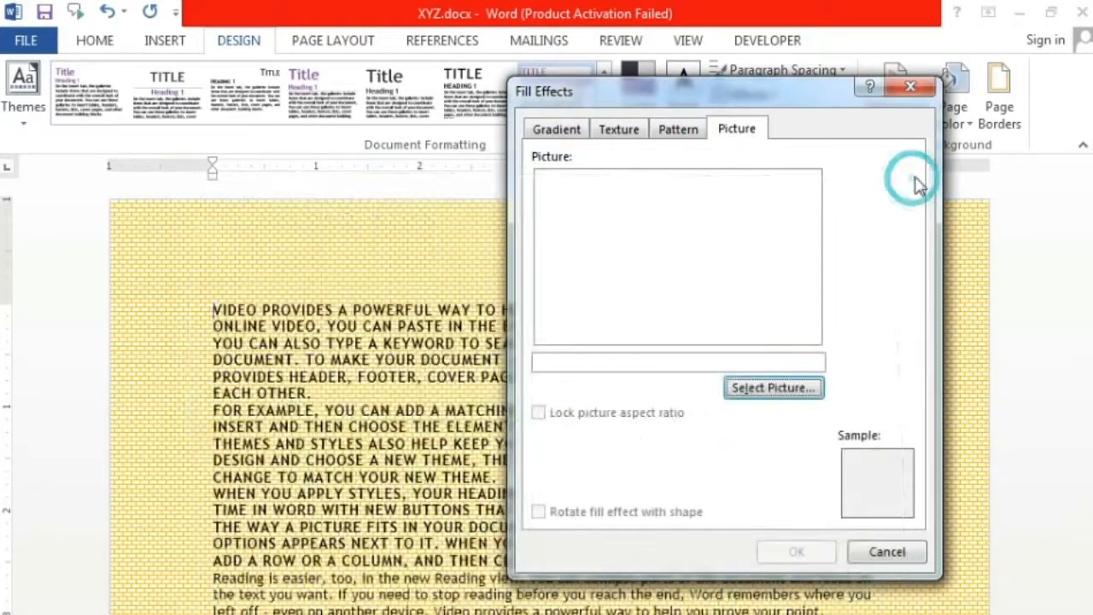
left_click(912, 88)
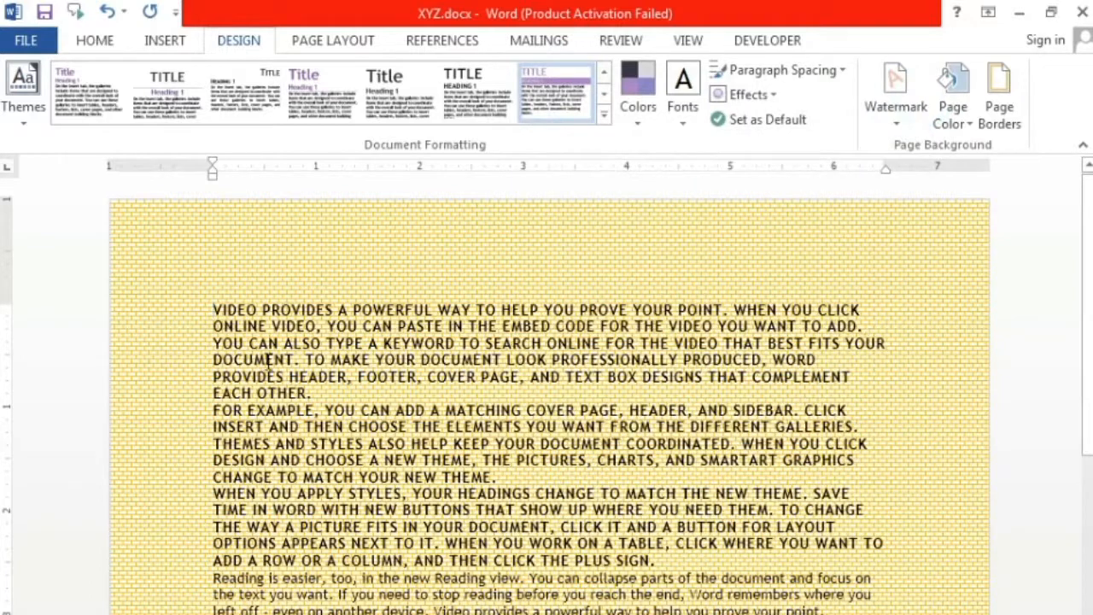
Remove the page color and insert a blank line after the first paragraph
left_click(956, 119)
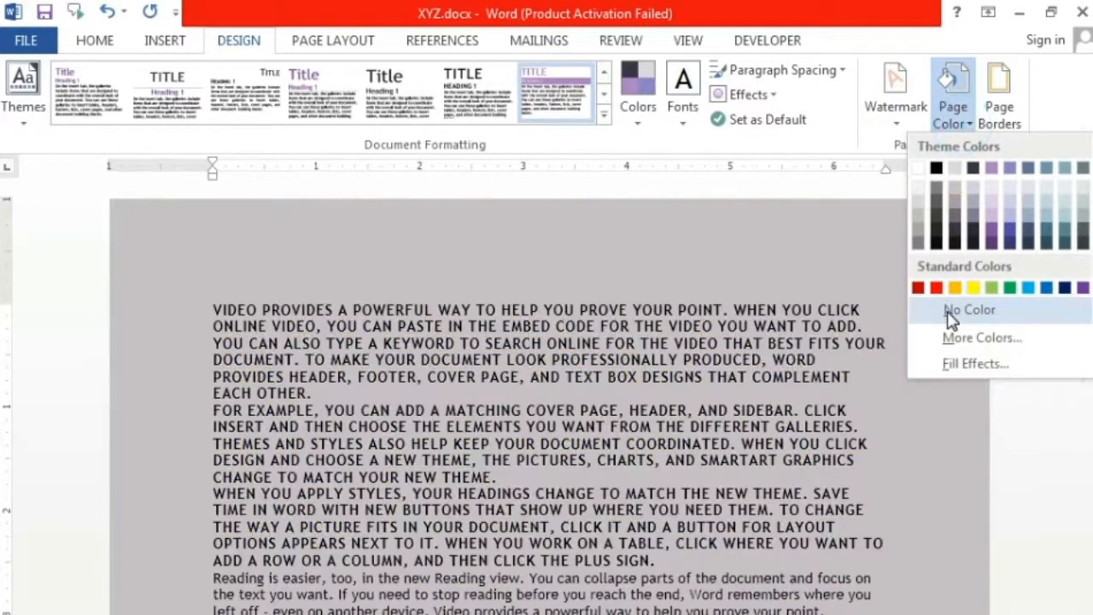
left_click(948, 312)
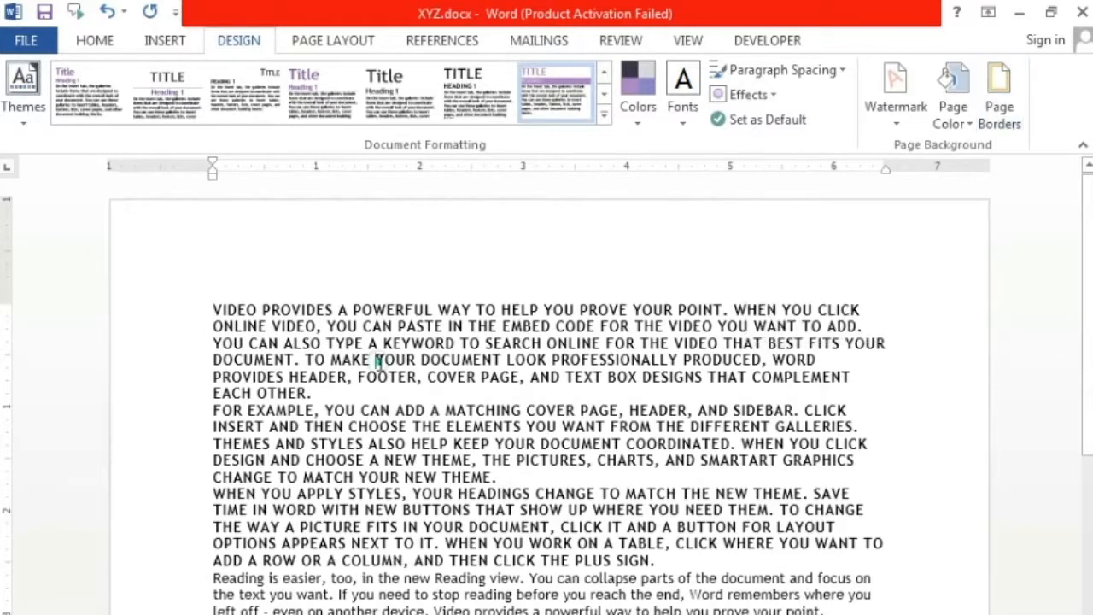
left_click(334, 398)
key("Return")
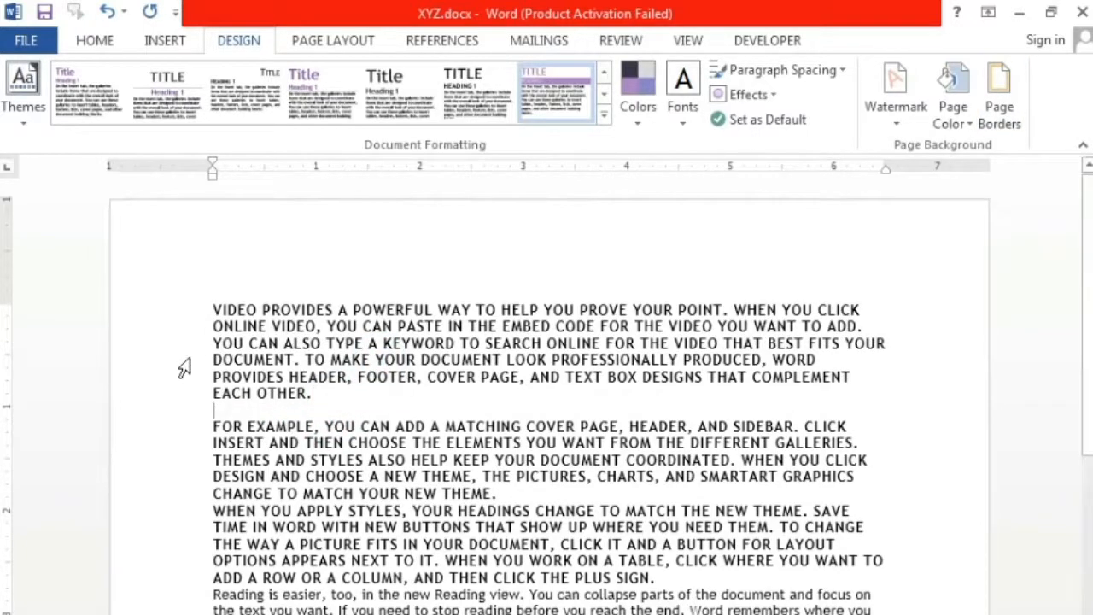
Set up a Box border with the double-line style for the first paragraph
left_click_drag(217, 314, 336, 397)
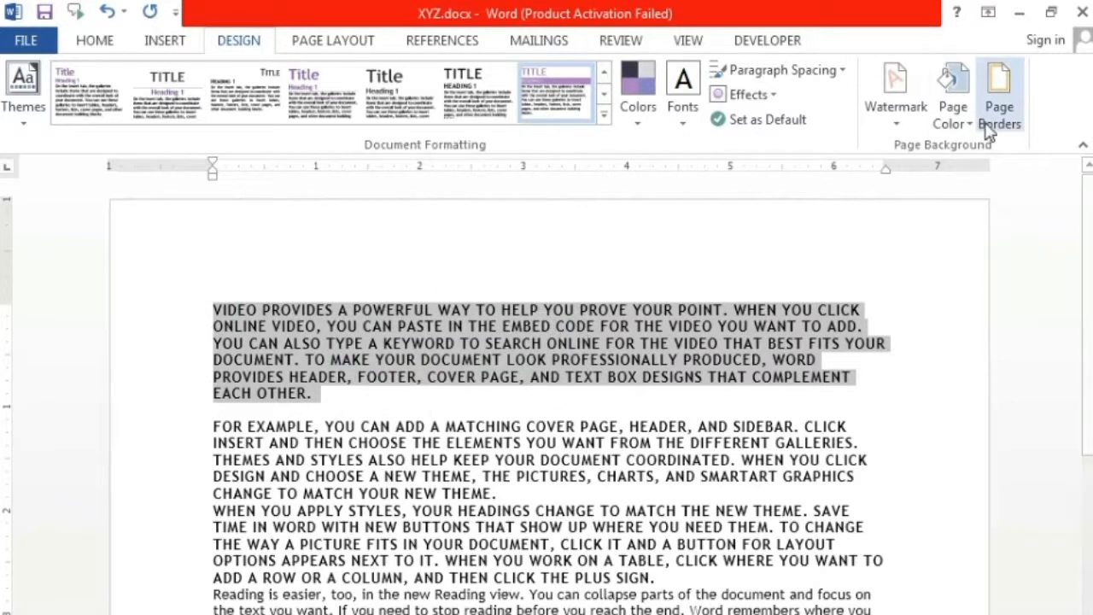
left_click(1001, 94)
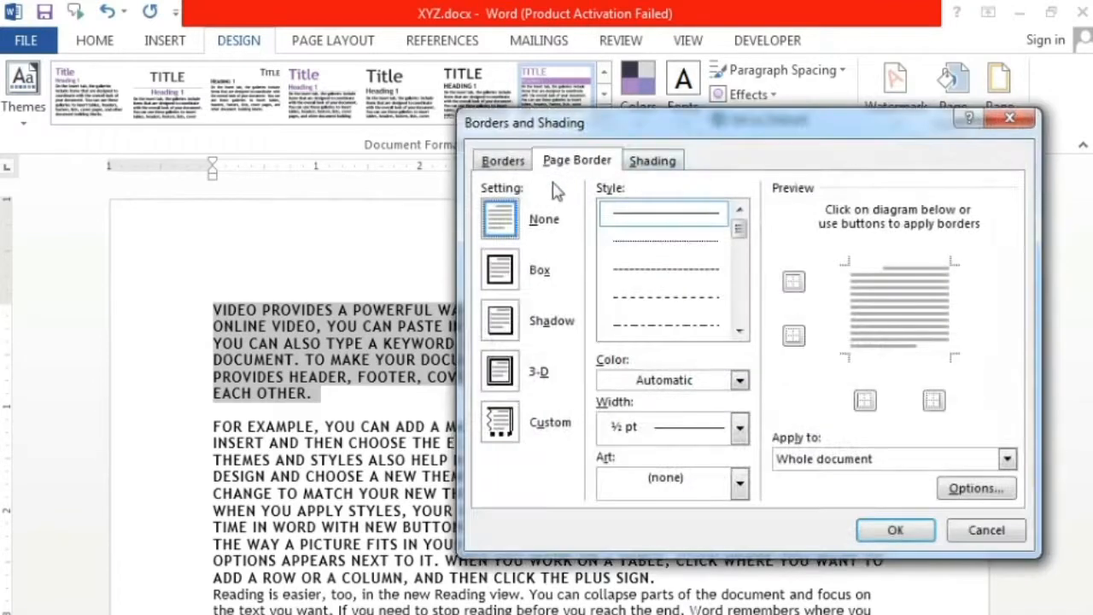
left_click(502, 163)
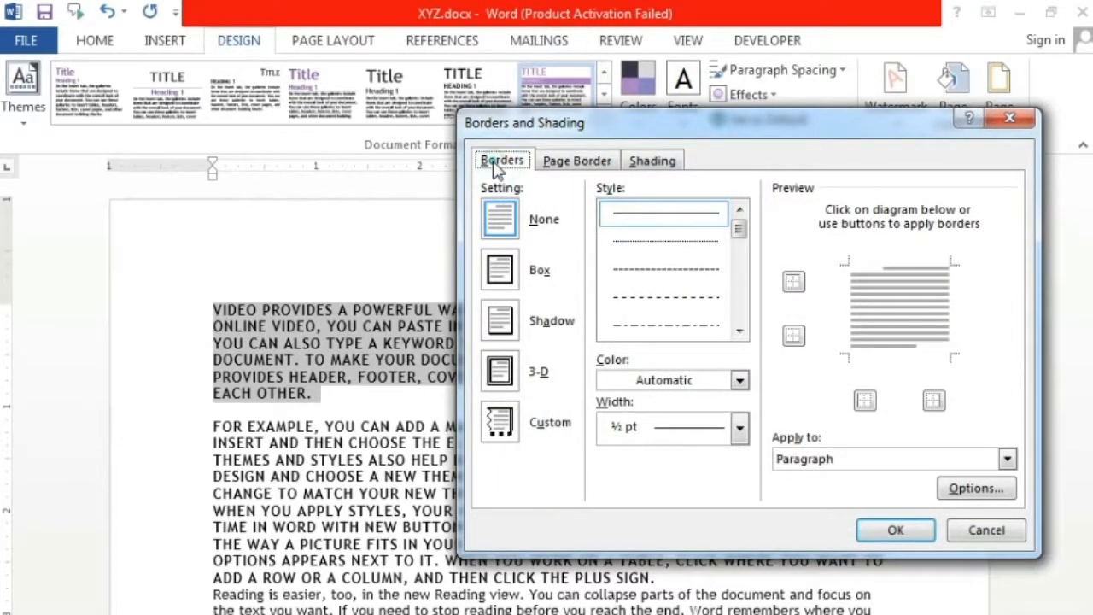
left_click(502, 272)
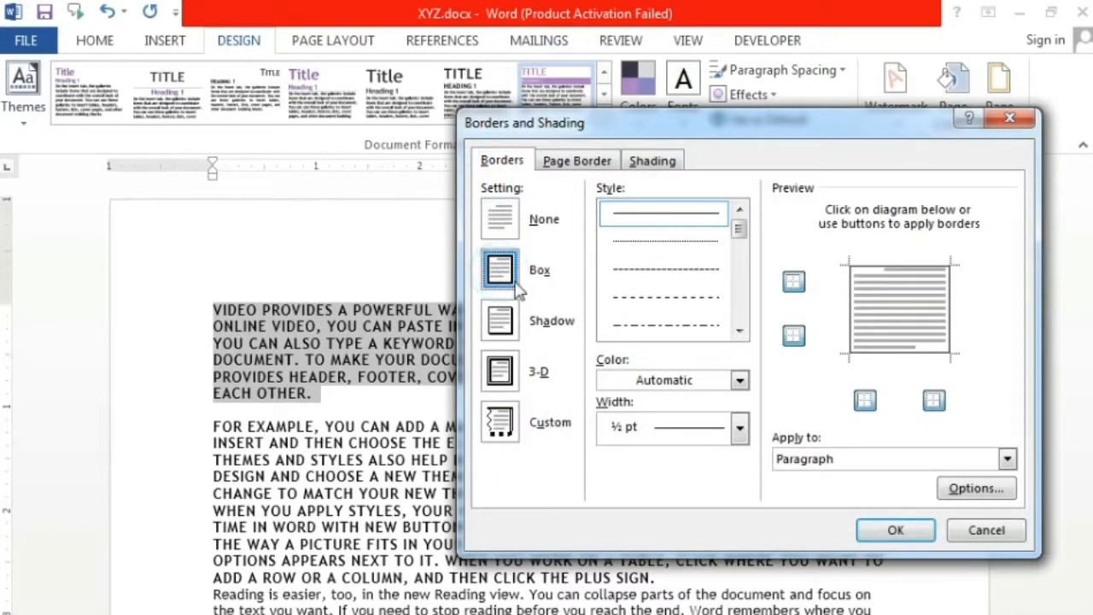
left_click(739, 330)
left_click(739, 331)
left_click(740, 330)
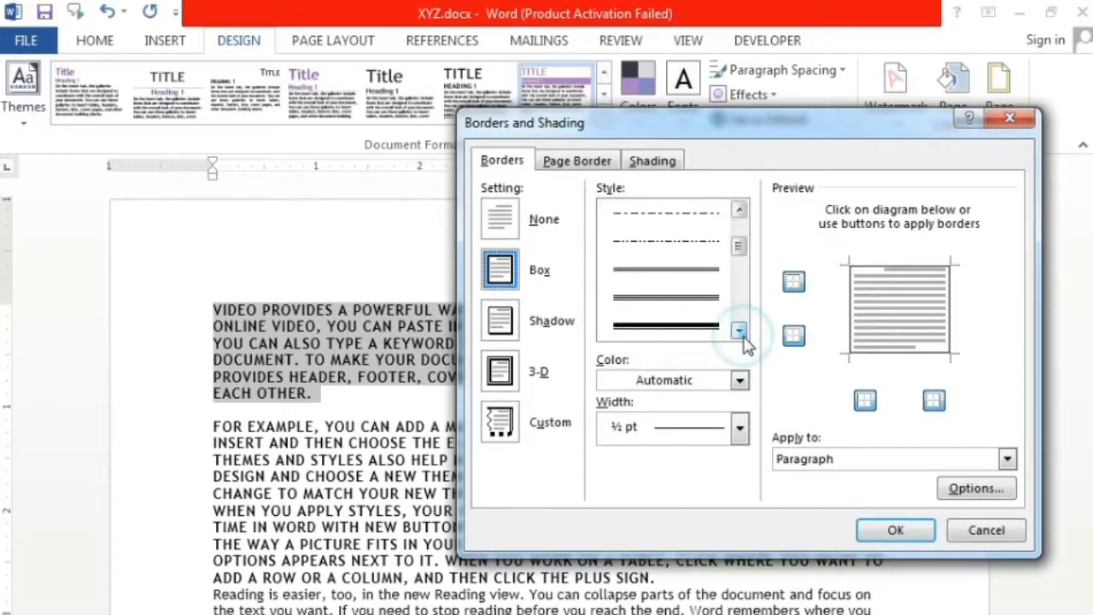
left_click(719, 272)
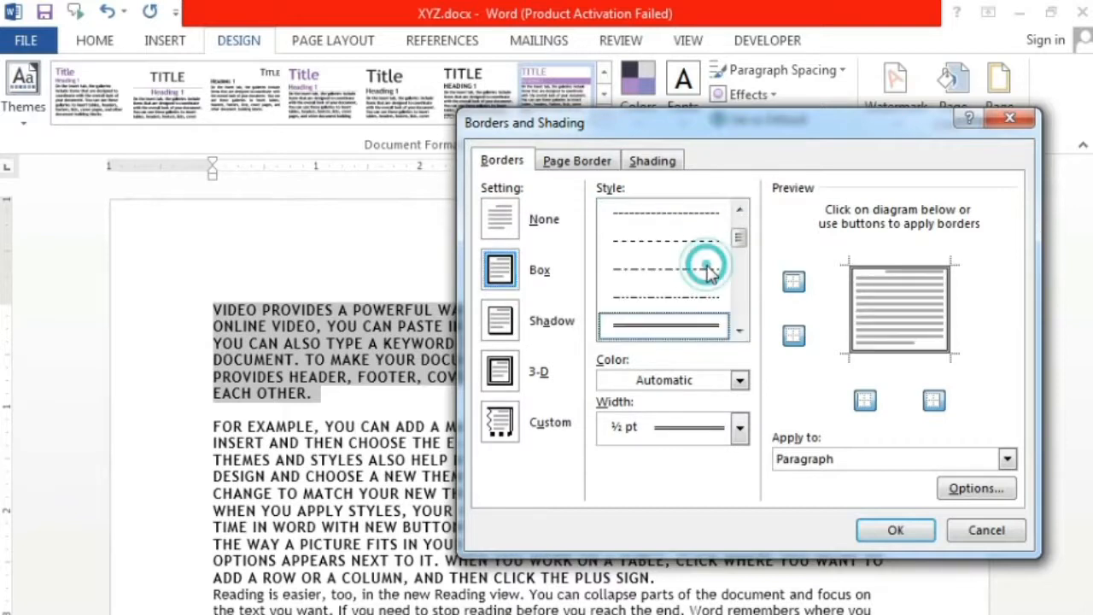
Set the paragraph border's color to the standard blue and apply the border
left_click(682, 381)
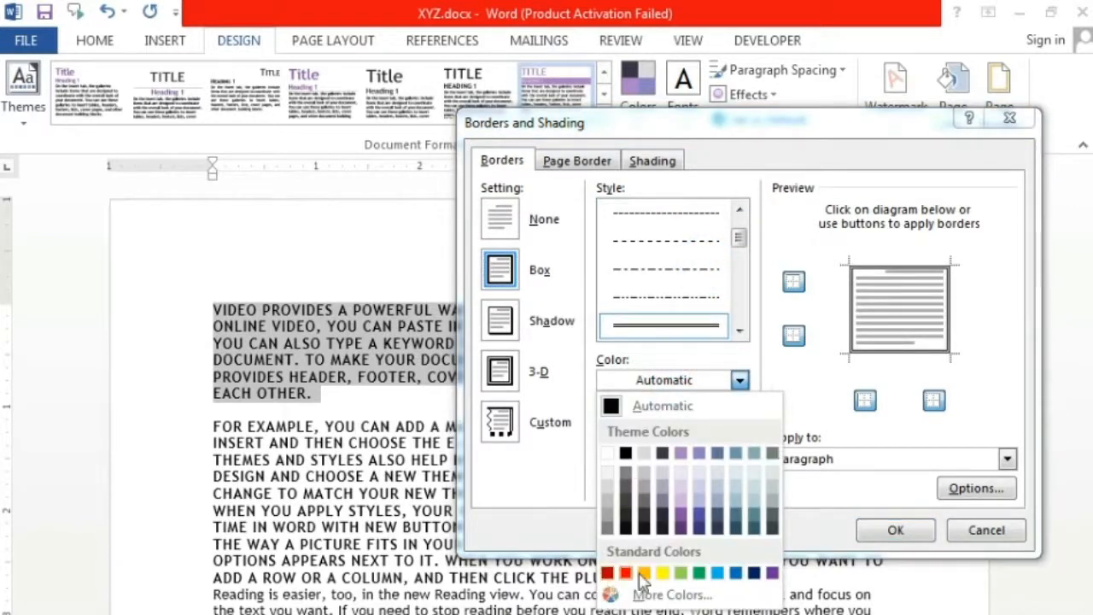
left_click(736, 574)
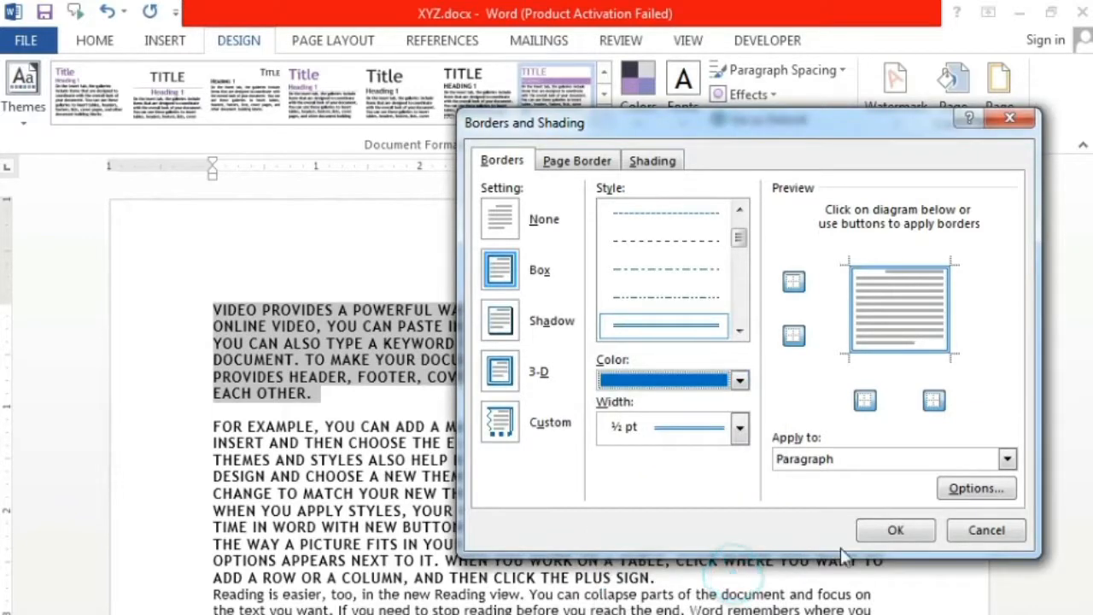
left_click(894, 531)
left_click(714, 407)
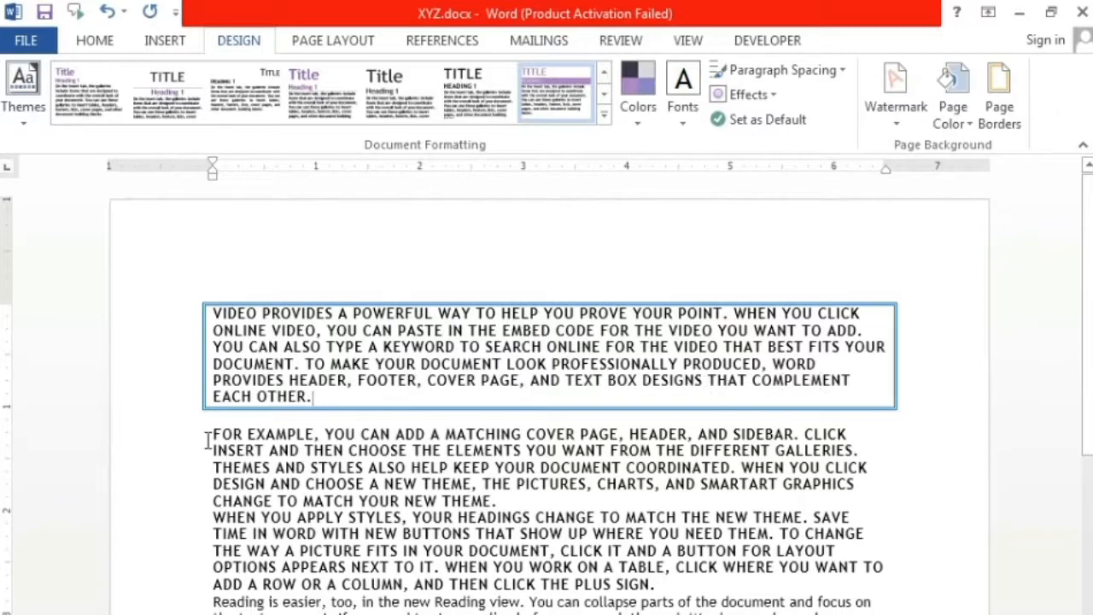
Set up a 3-D page border for the whole document using the 3 pt three-line style
scroll(206, 441, "down", 3)
scroll(208, 453, "up", 3)
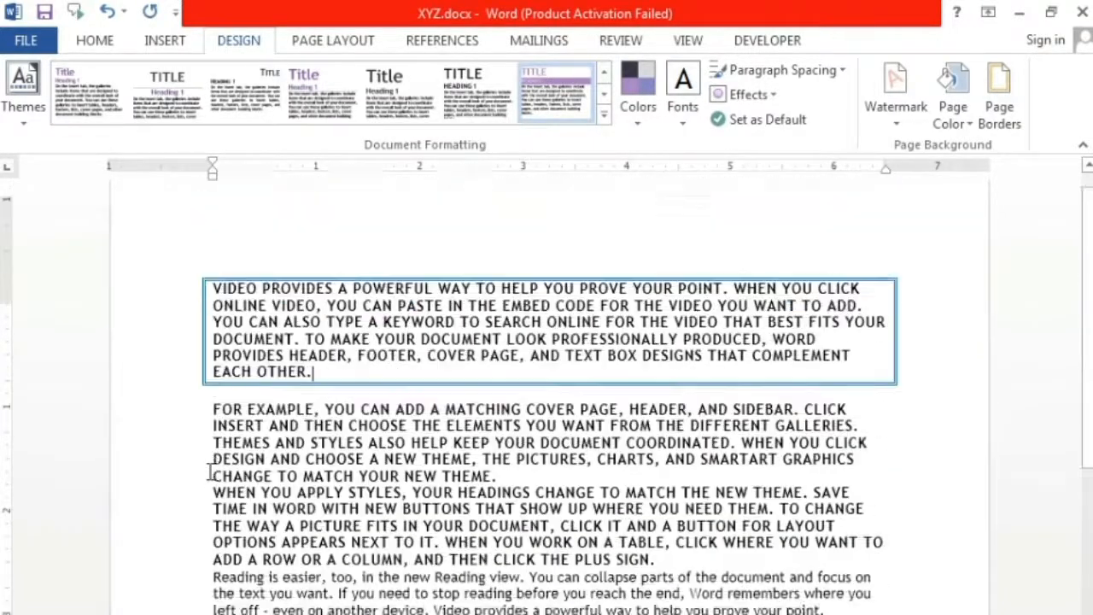
scroll(219, 464, "up", 1)
left_click(994, 124)
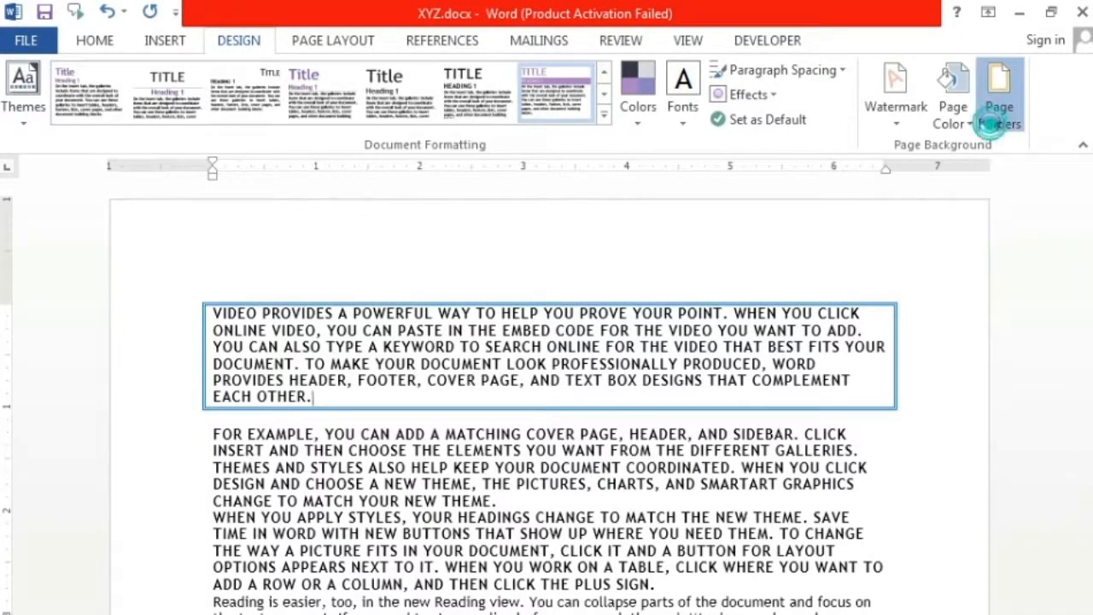
left_click(574, 162)
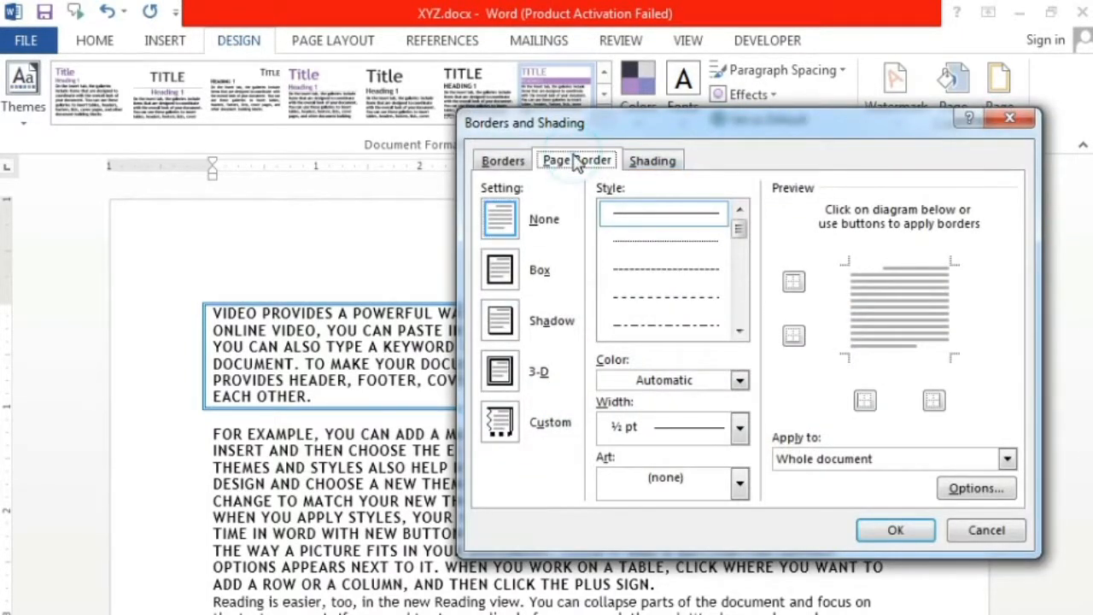
left_click(501, 271)
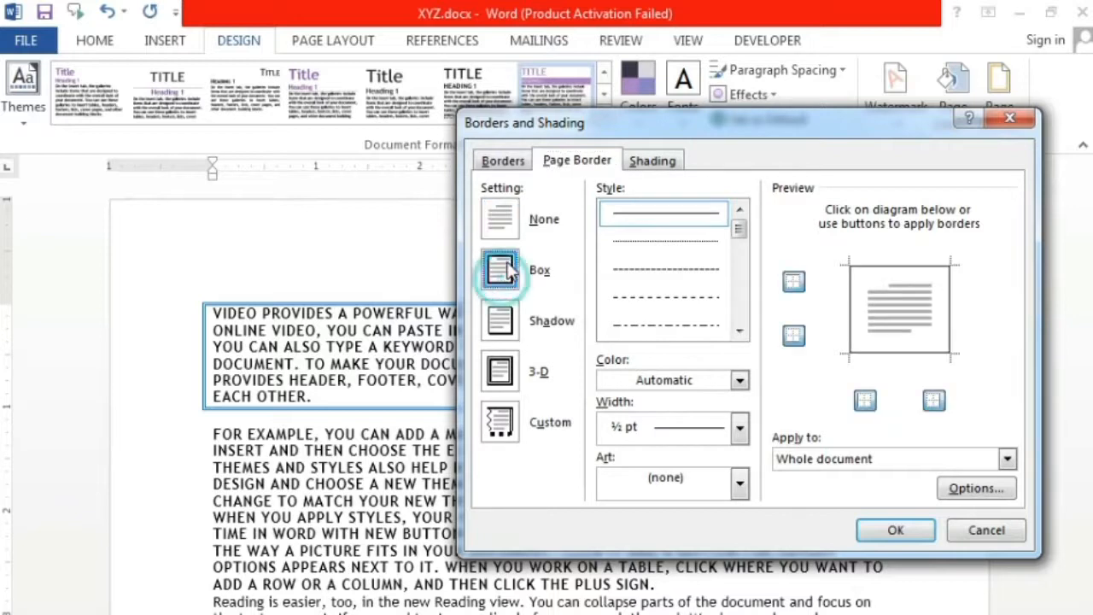
left_click(498, 324)
left_click(502, 371)
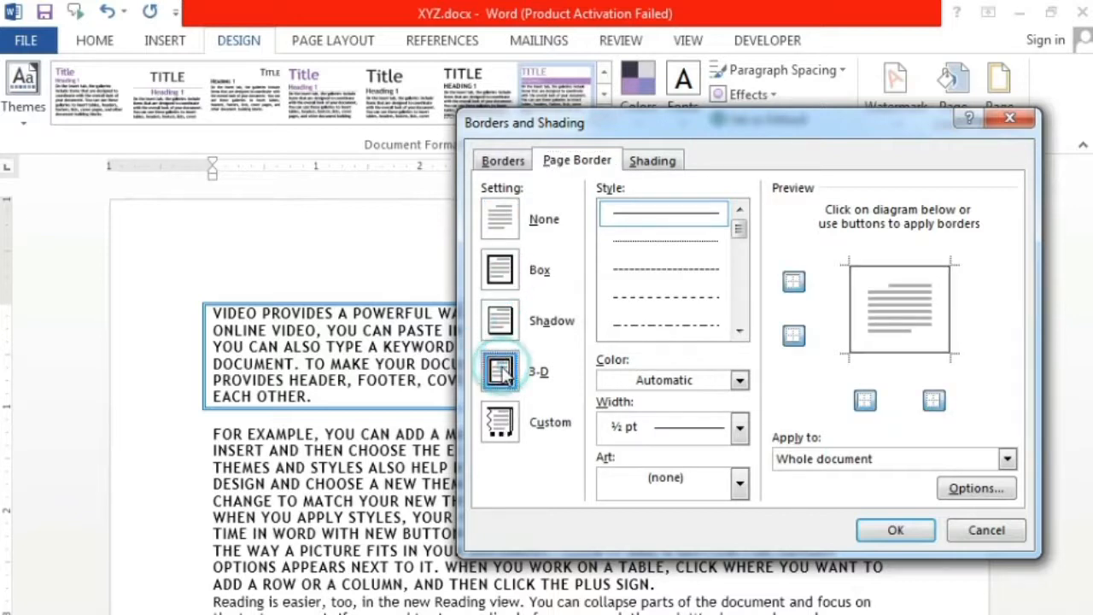
left_click(740, 332)
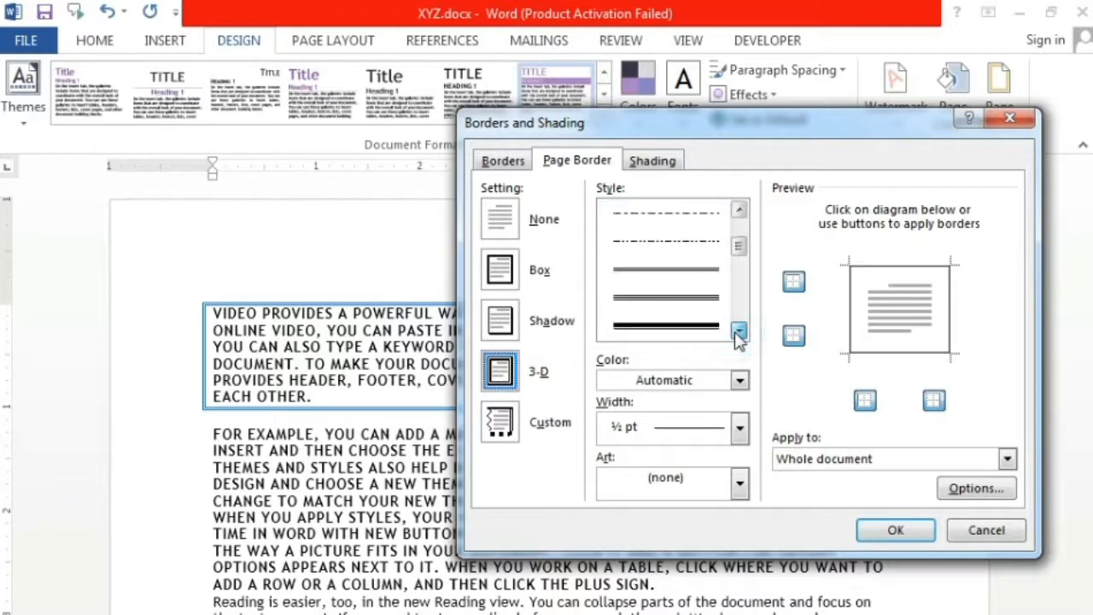
left_click(716, 318)
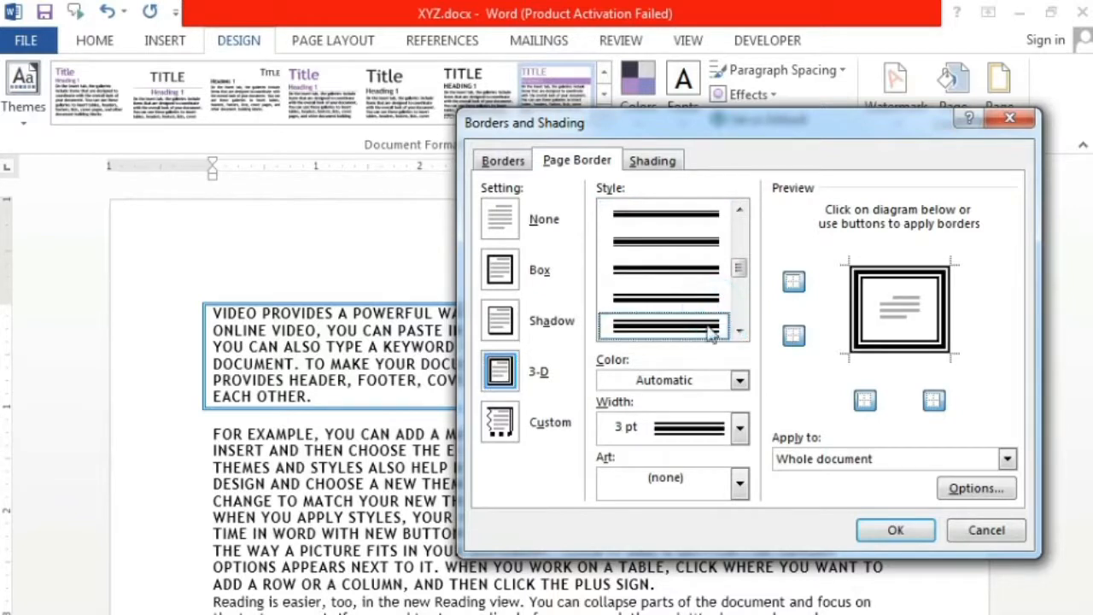
Set the page border's color to the standard red, apply it and review the bordered pages
left_click(740, 332)
left_click(740, 332)
left_click(740, 331)
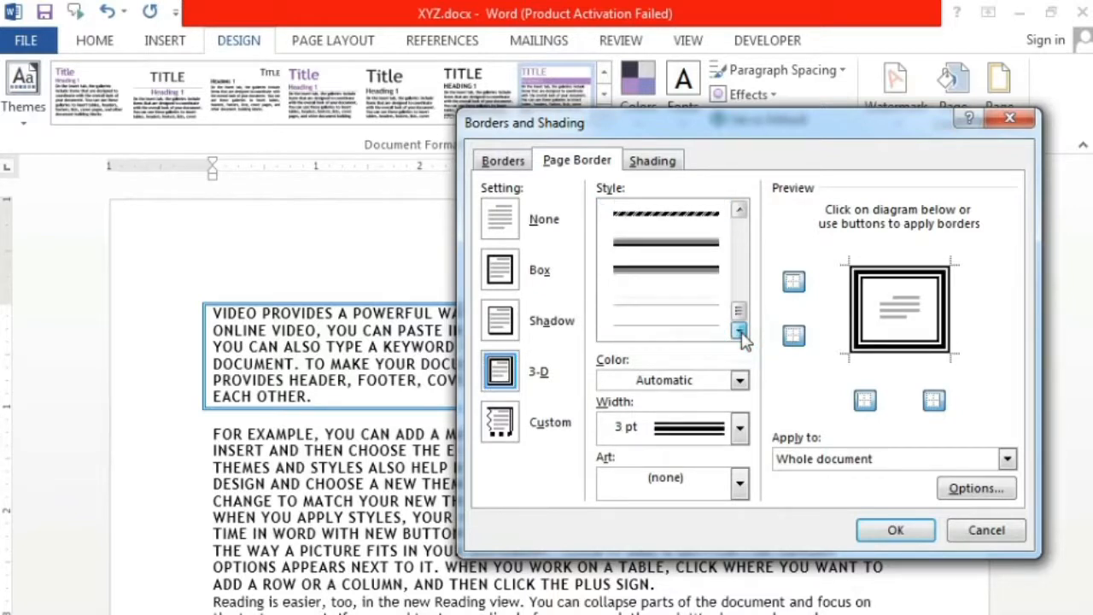
left_click(795, 235)
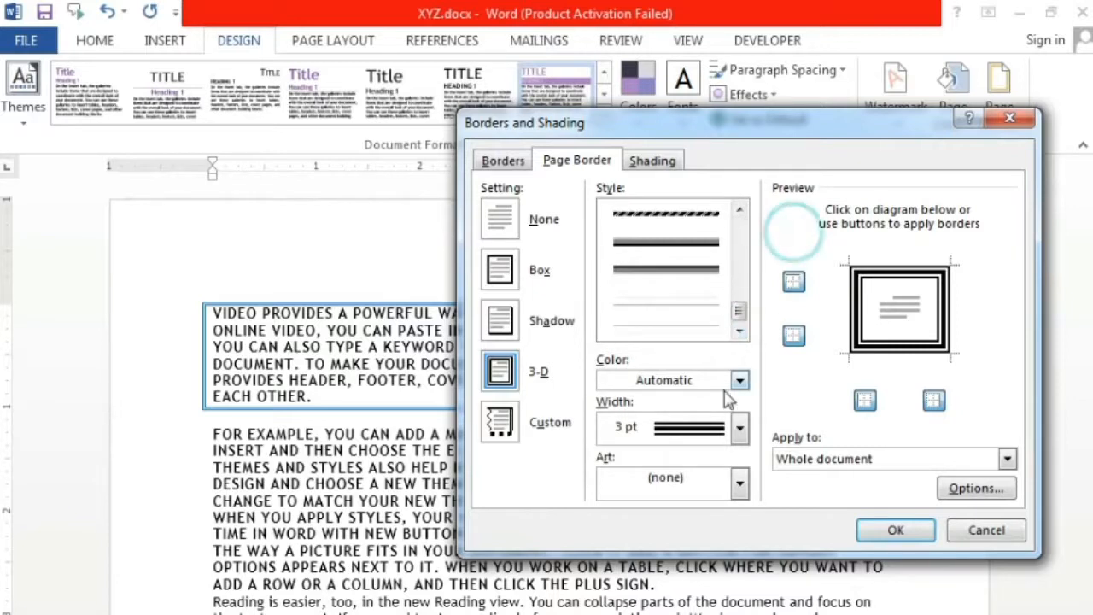
left_click(739, 381)
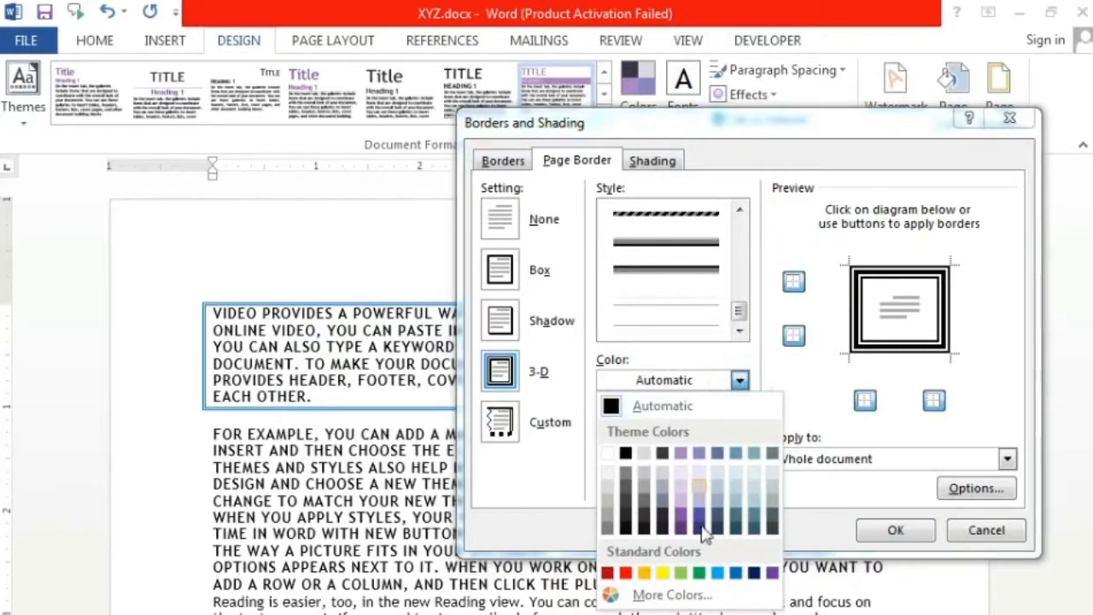
left_click(627, 572)
left_click(895, 530)
scroll(784, 604, "down", 5)
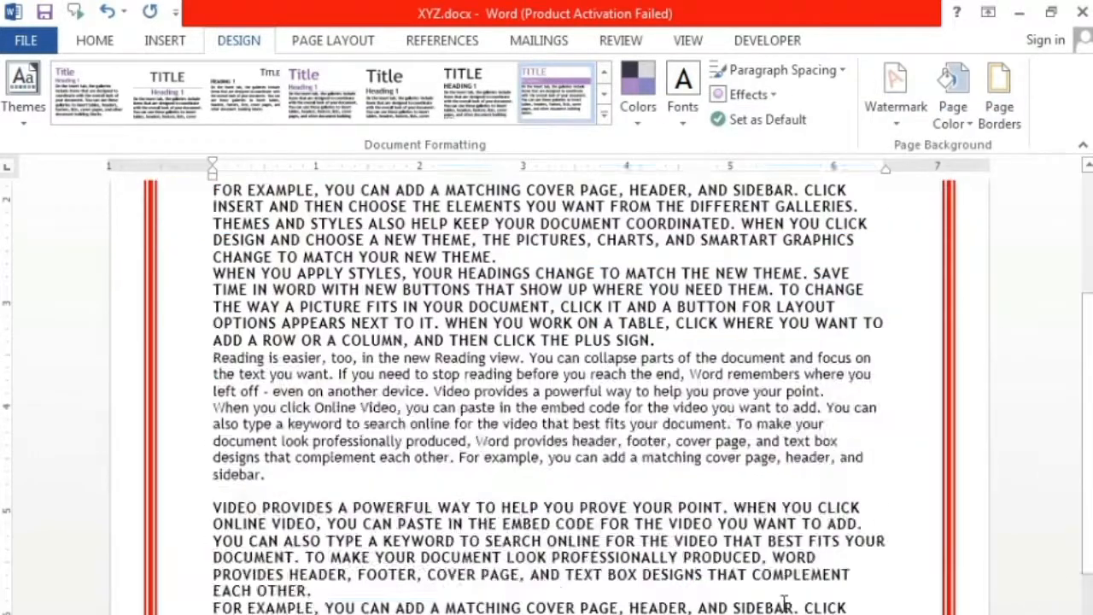
scroll(784, 605, "down", 10)
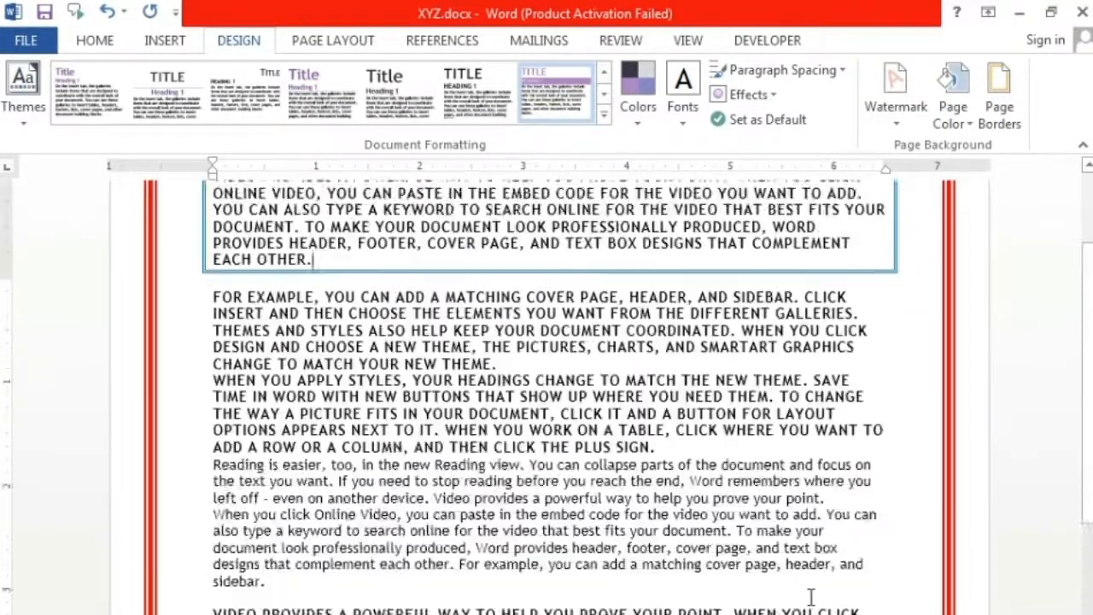
scroll(811, 595, "down", 5)
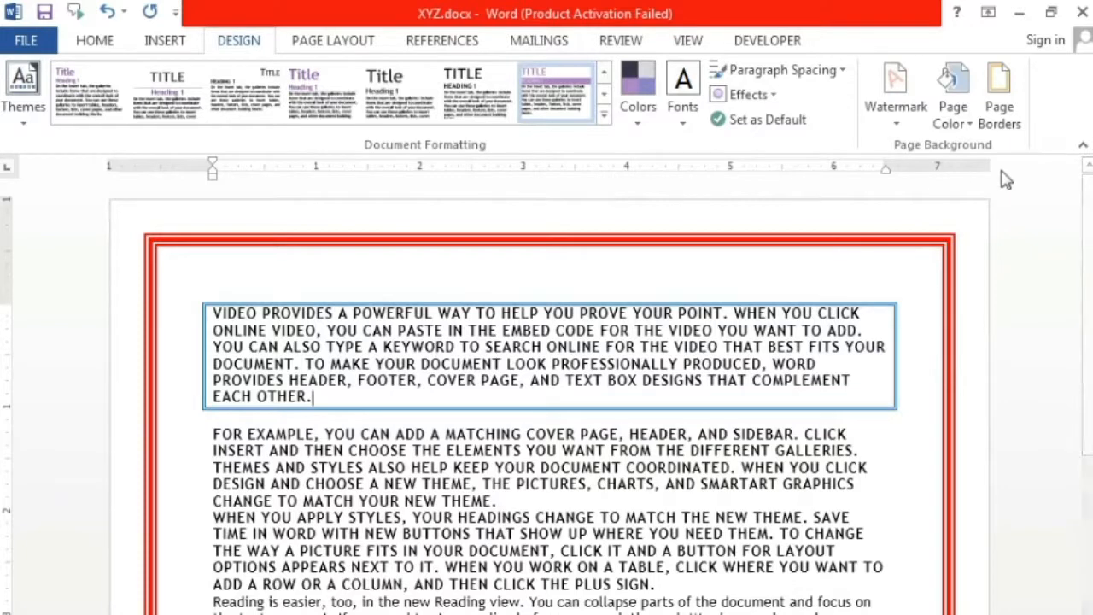
Replace the page border with the red apples art border for the whole document
left_click(1002, 108)
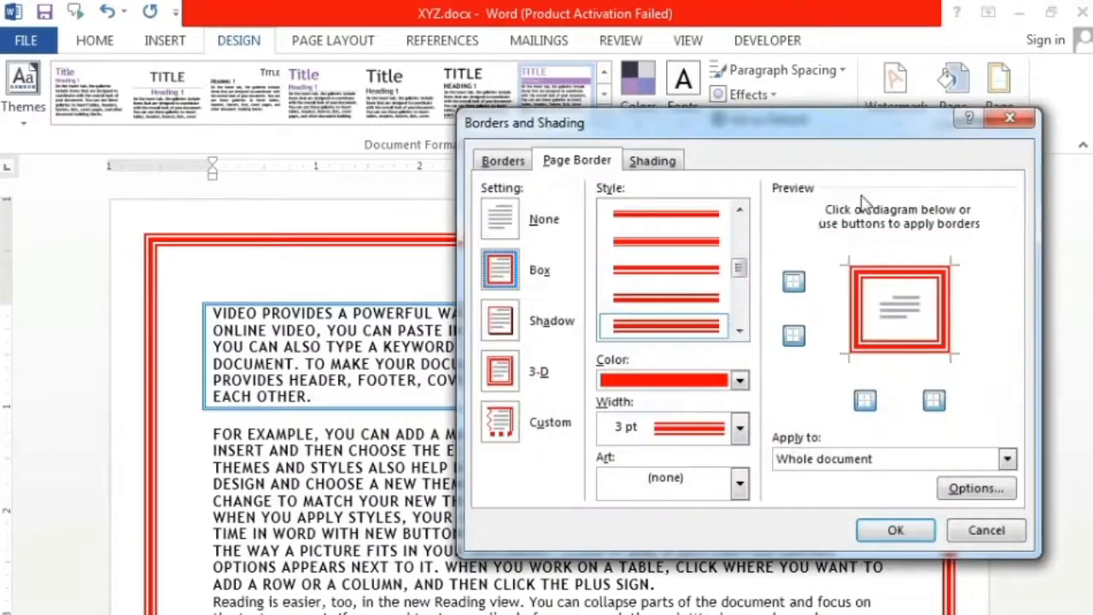
left_click(697, 484)
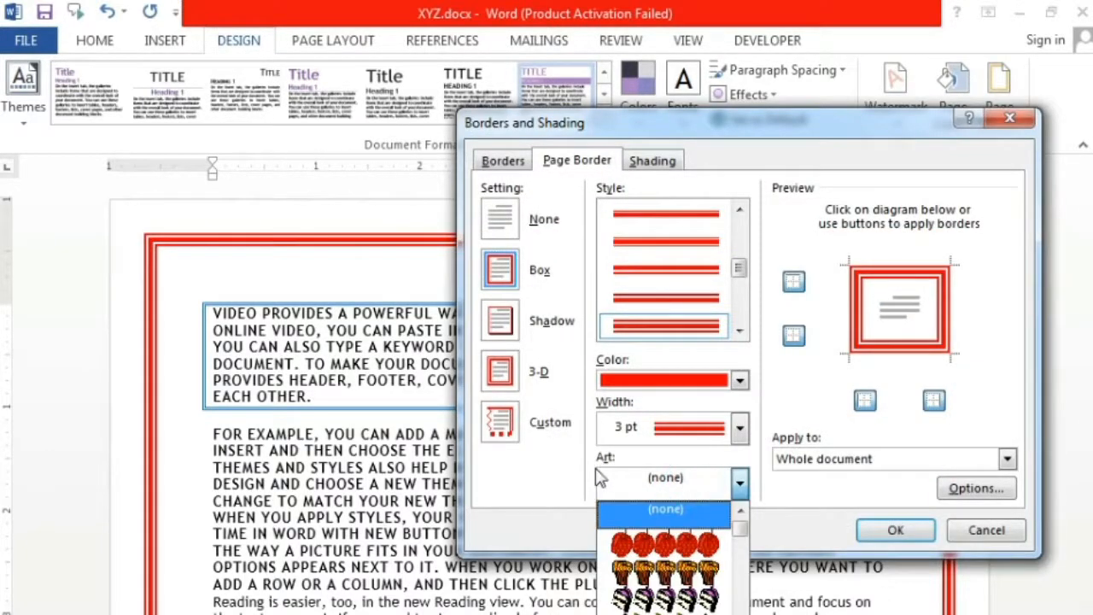
scroll(666, 556, "down", 1)
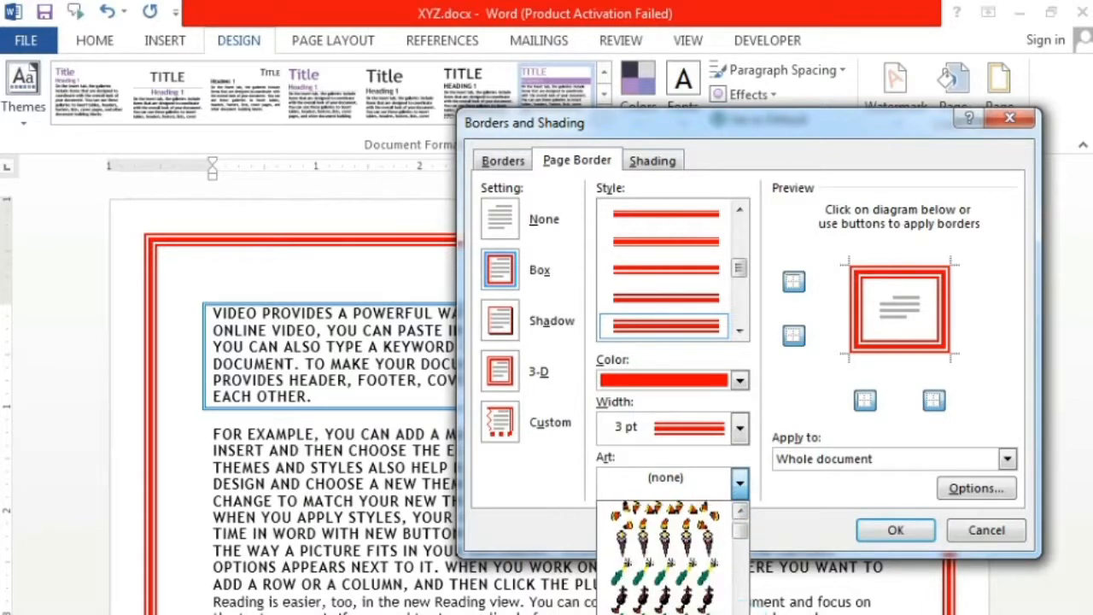
scroll(666, 555, "down", 5)
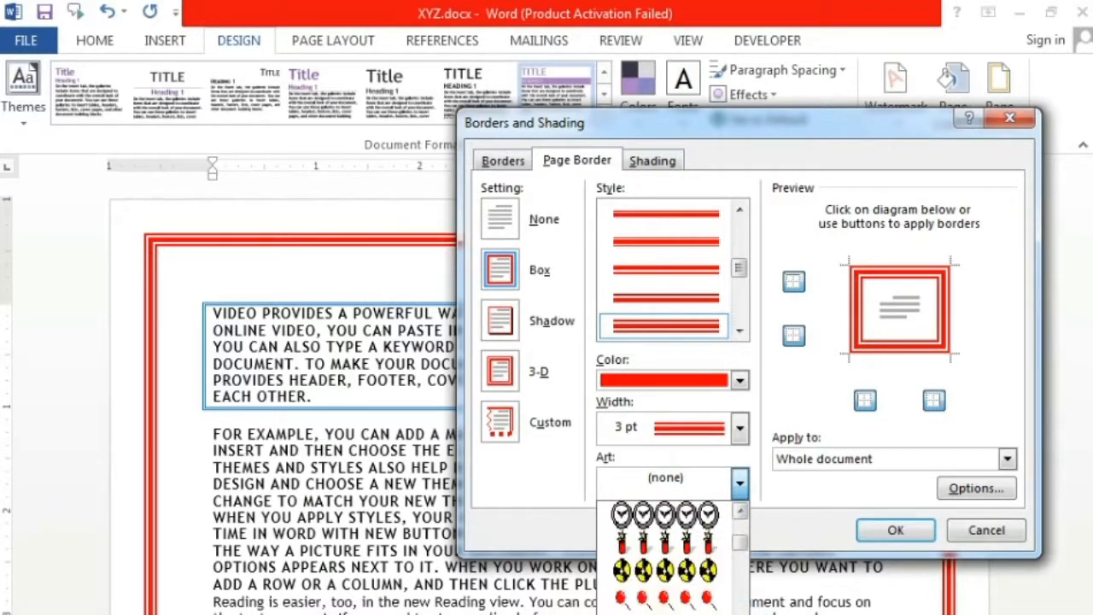
scroll(665, 555, "down", 5)
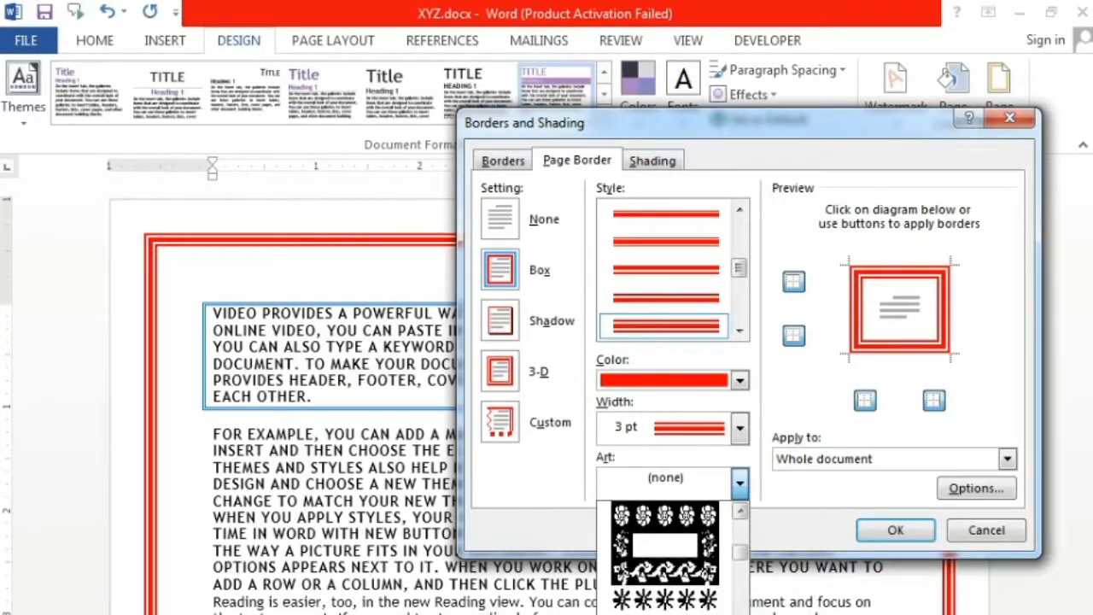
scroll(665, 555, "down", 4)
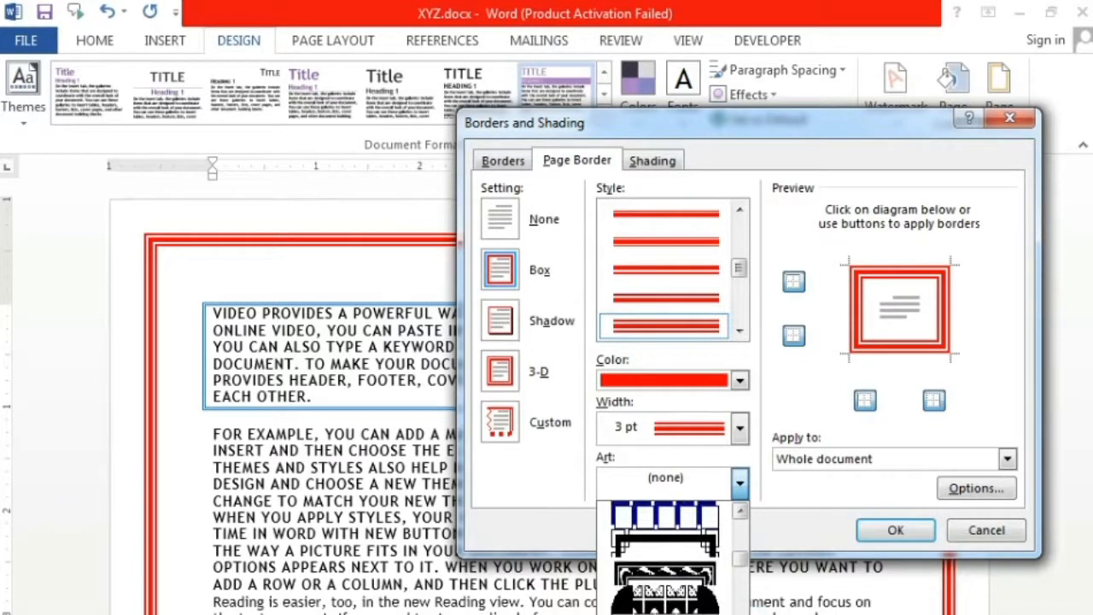
scroll(665, 556, "down", 2)
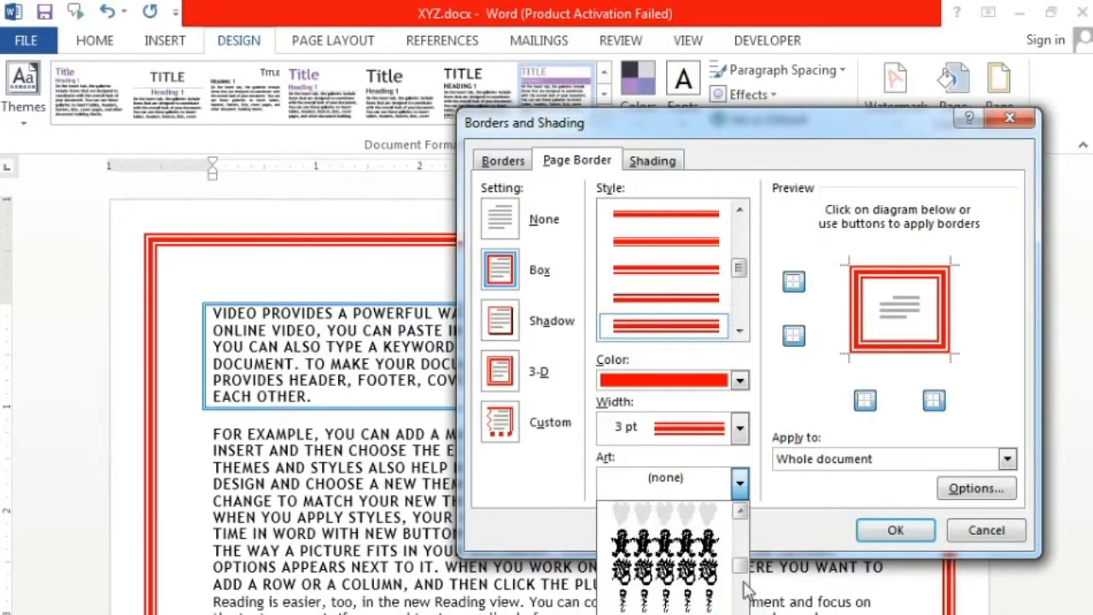
left_click_drag(740, 565, 740, 466)
left_click(706, 519)
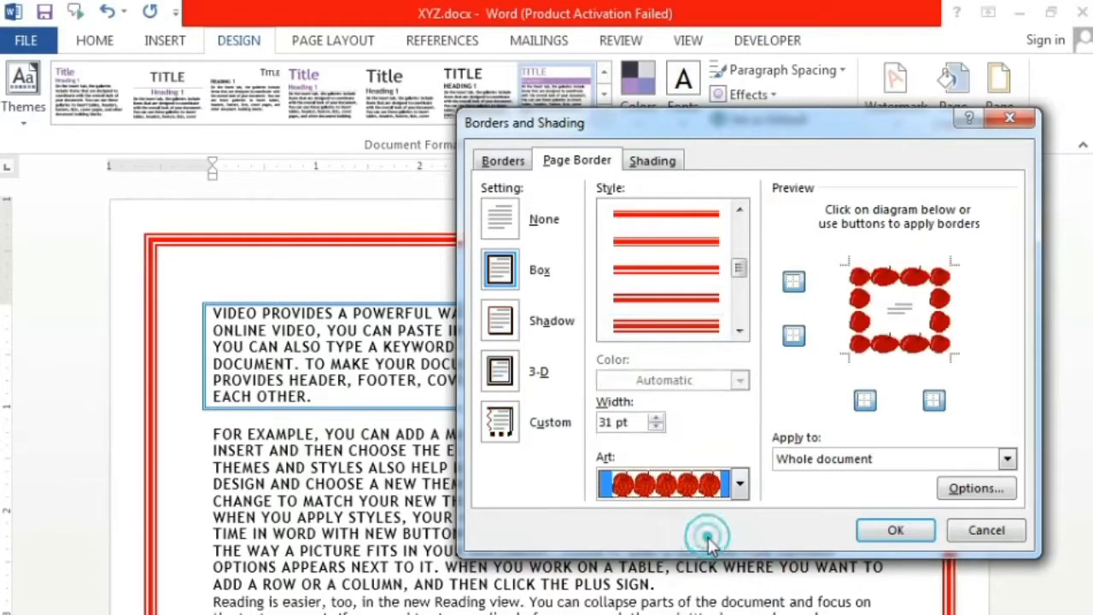
left_click(897, 531)
scroll(893, 538, "down", 5)
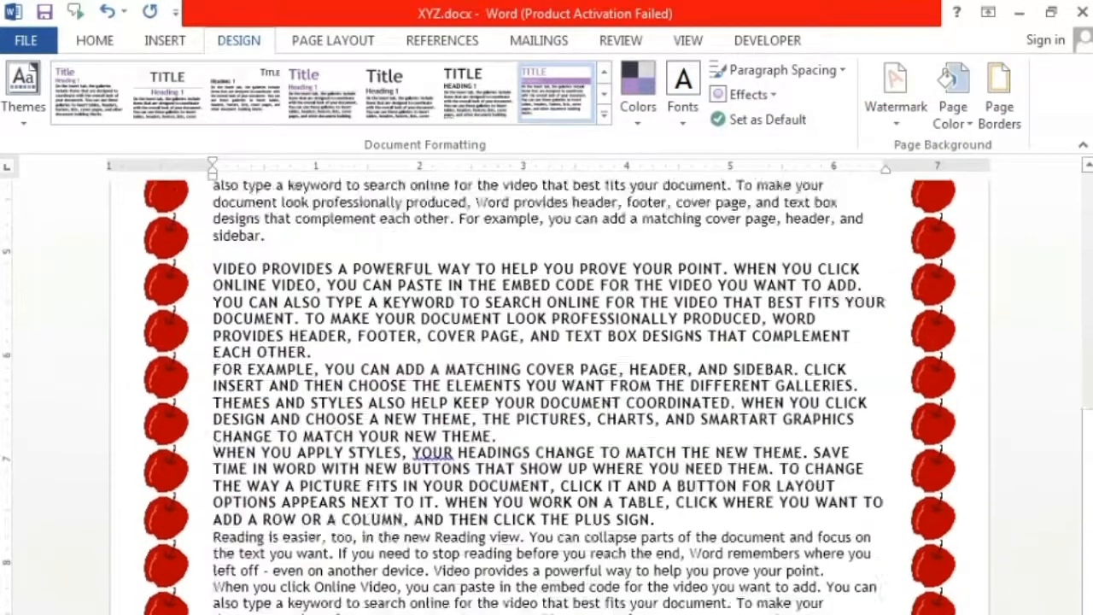
scroll(546, 397, "up", 5)
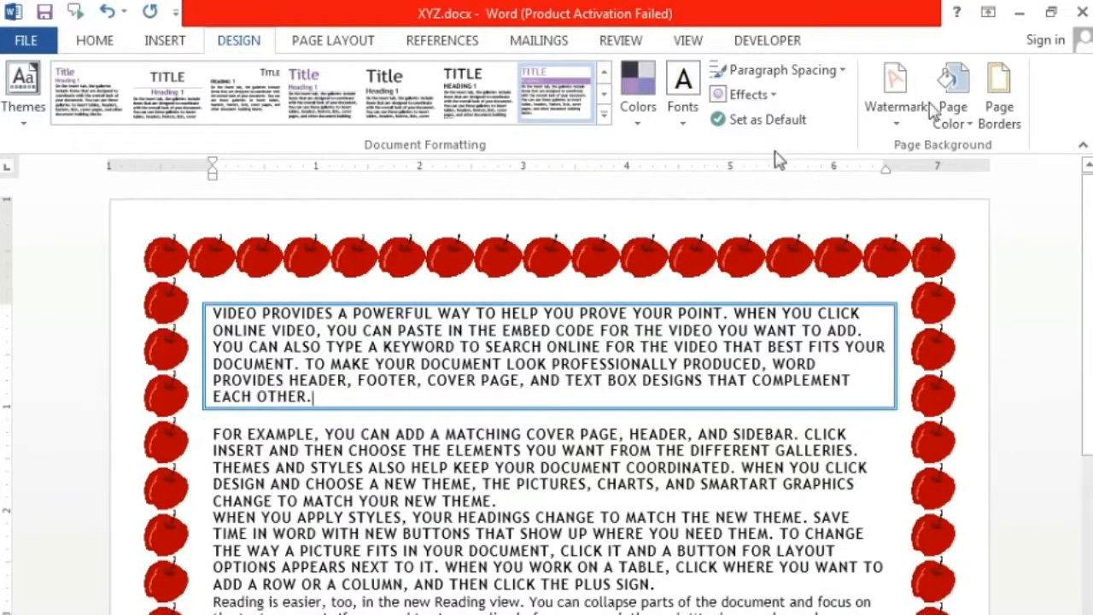
Remove both the page border and the first paragraph's border by setting them to None
left_click(1012, 115)
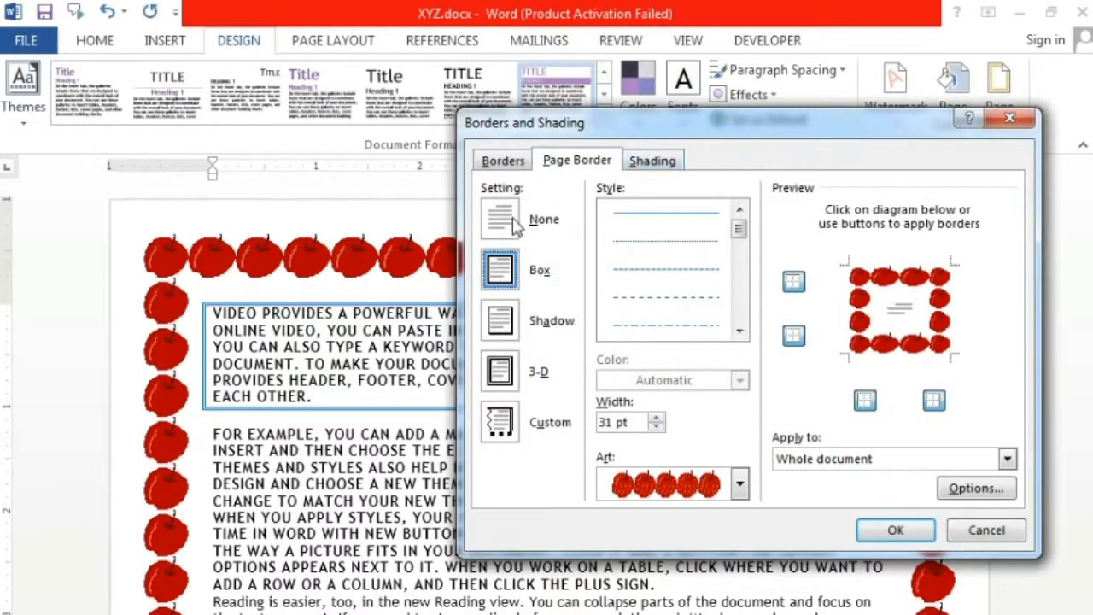
left_click(511, 222)
left_click(503, 160)
left_click(512, 224)
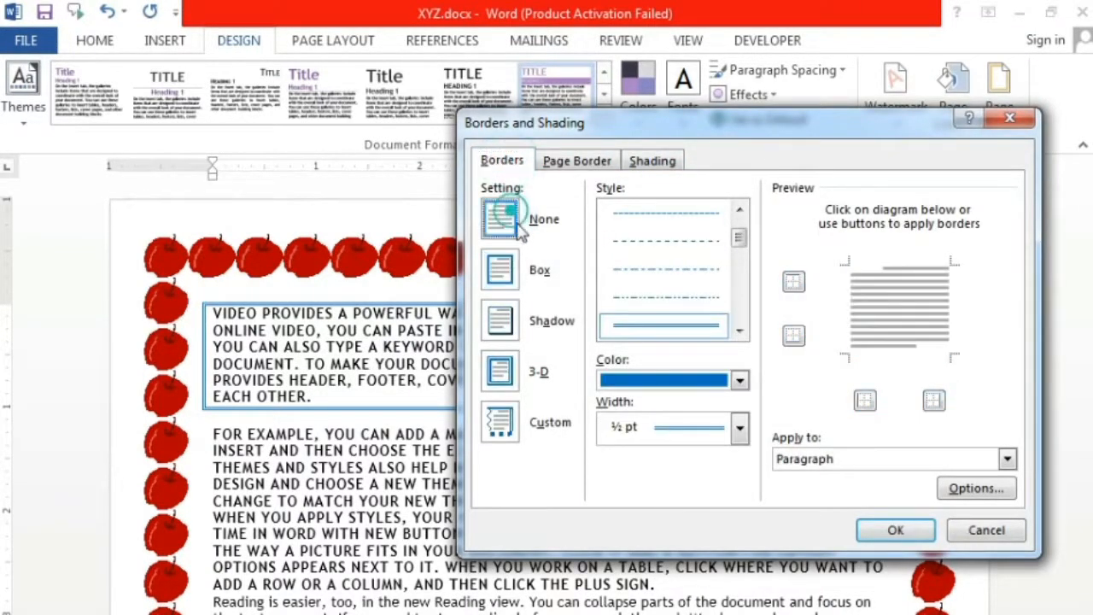
left_click(895, 529)
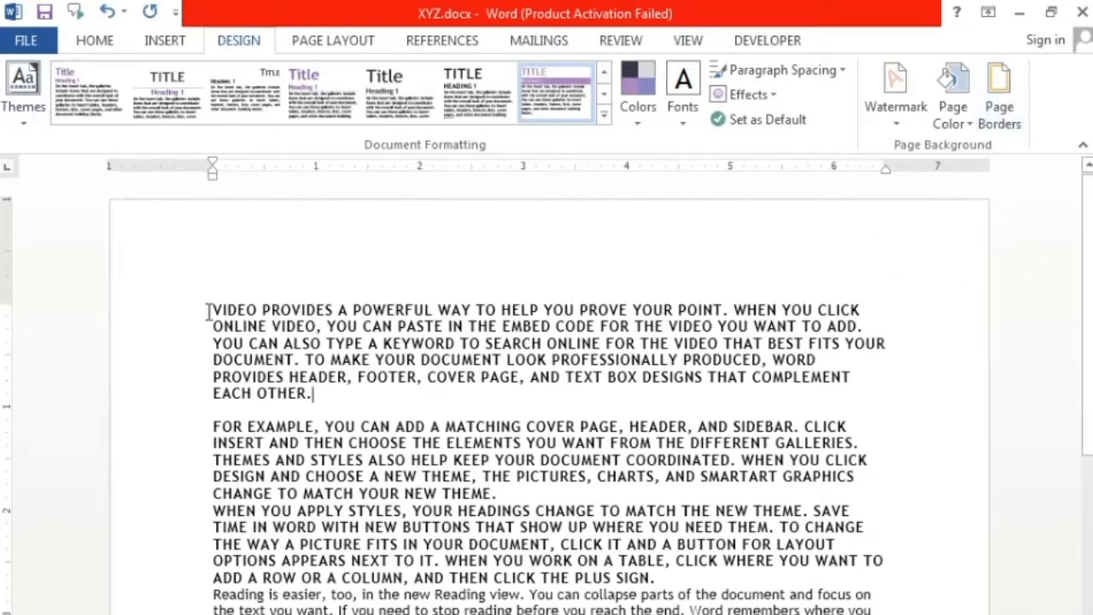
Shade the first paragraph with the standard light green fill and a 10% pattern style
left_click_drag(207, 312, 394, 406)
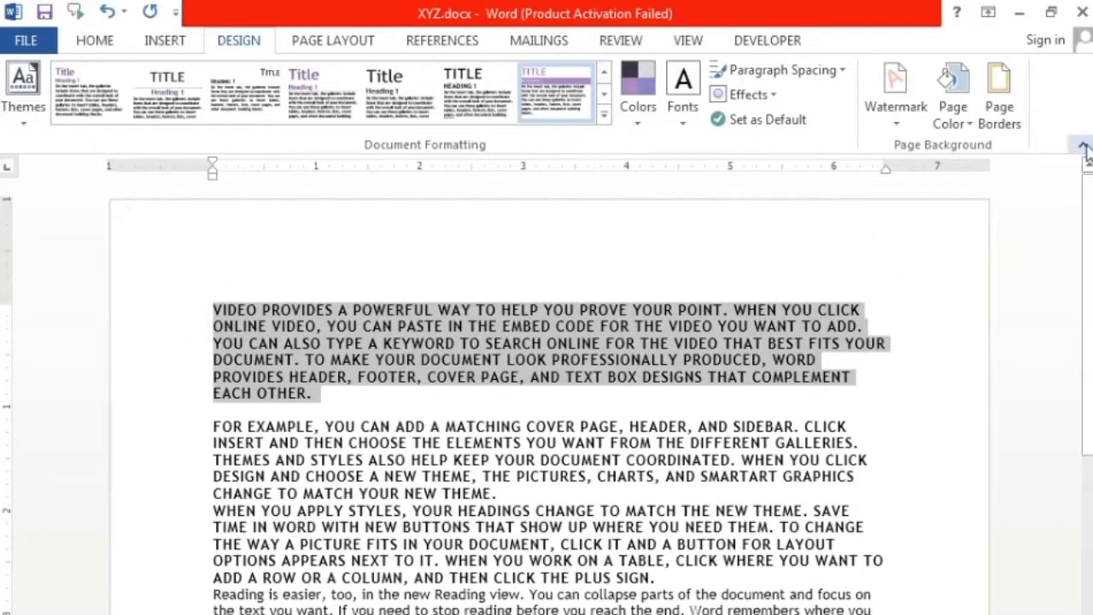
left_click(999, 94)
left_click(653, 161)
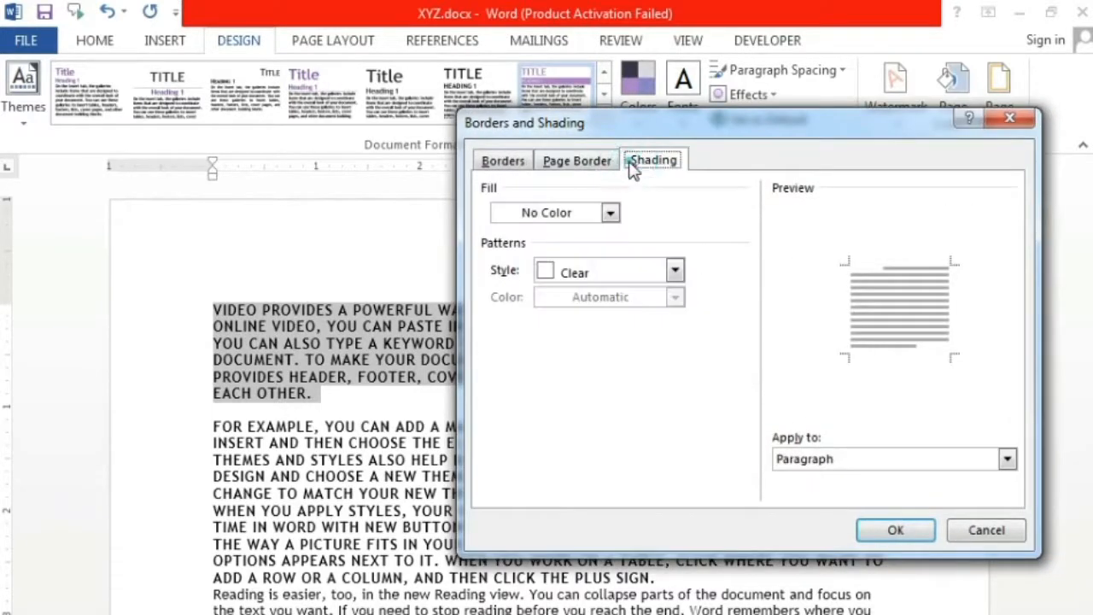
left_click(575, 219)
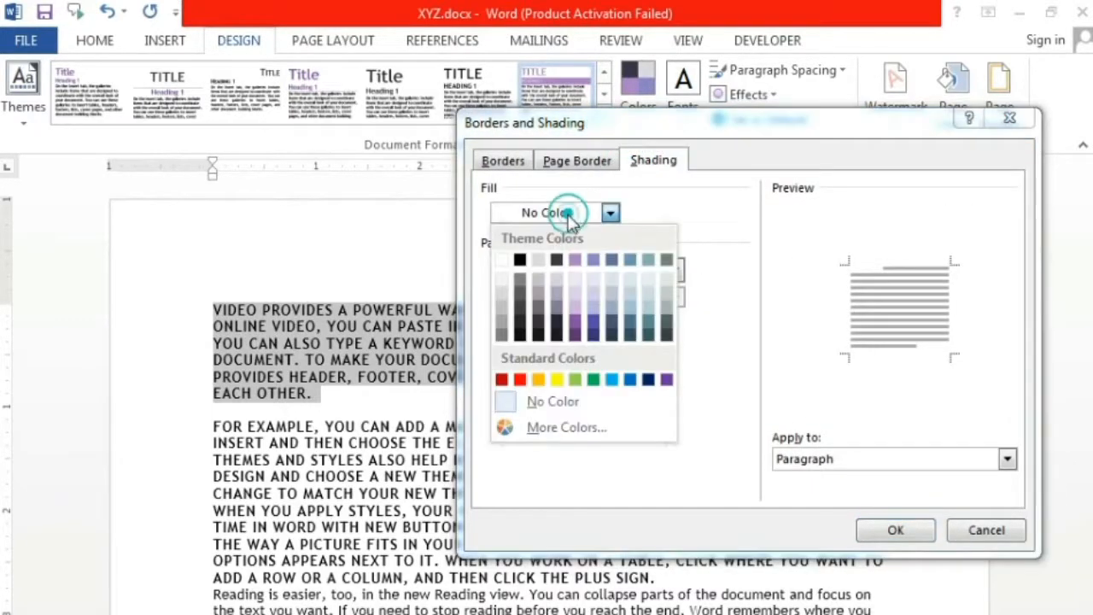
left_click(578, 381)
left_click(652, 272)
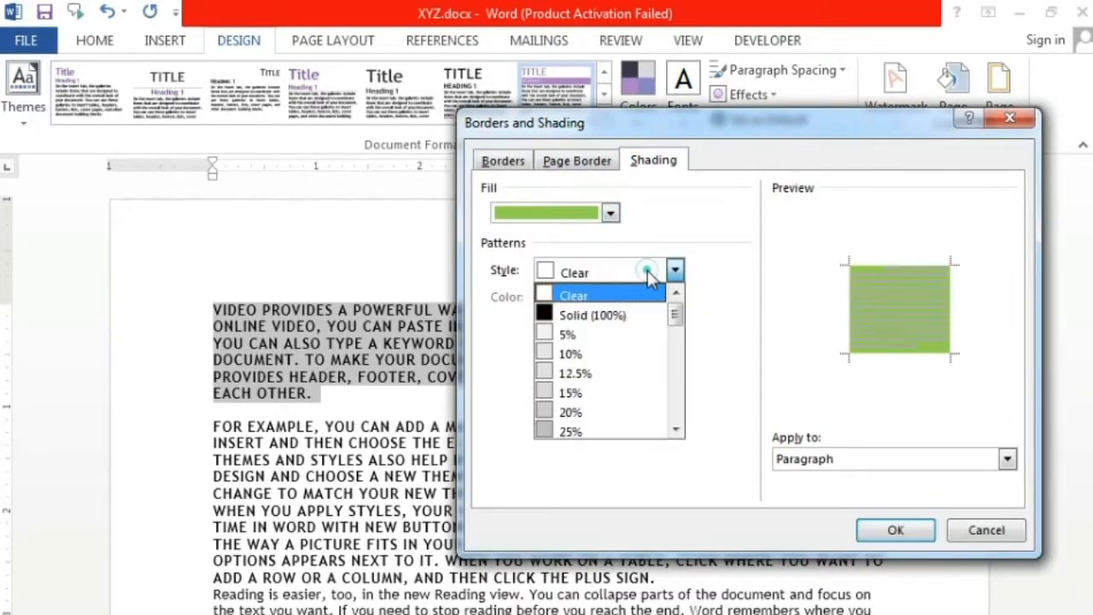
left_click(602, 354)
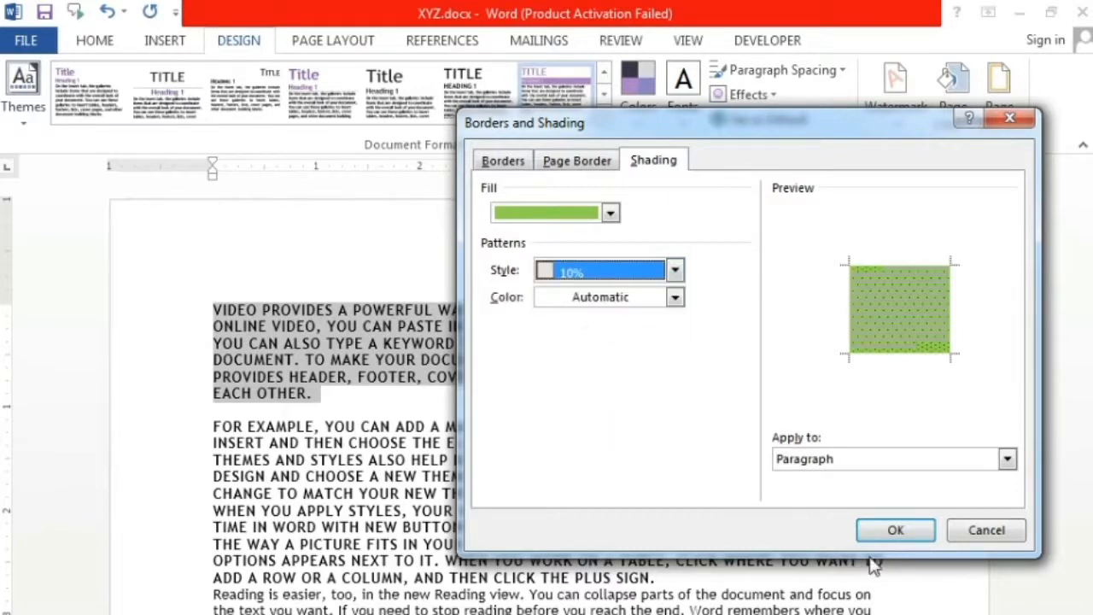
left_click(893, 530)
left_click(621, 405)
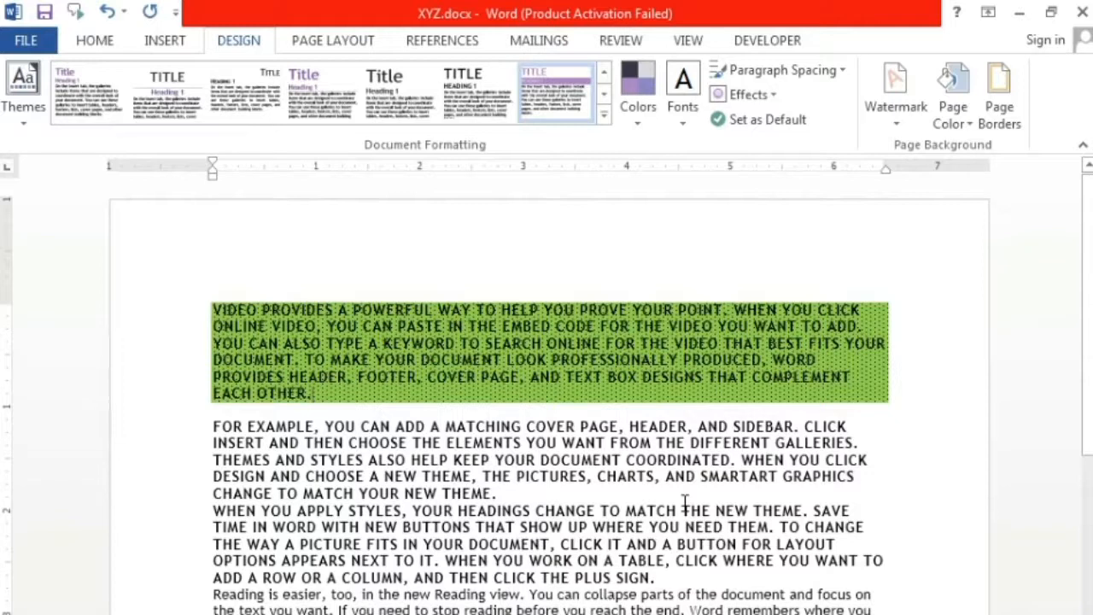
Undo the first paragraph's shading and place the cursor at the end of that paragraph
key("ctrl+z")
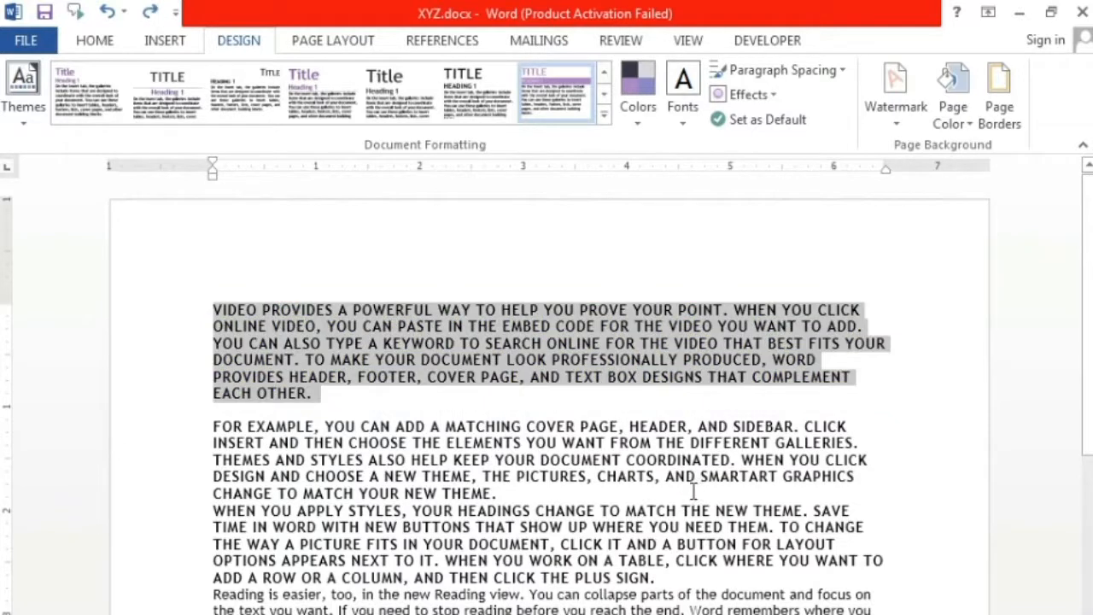
left_click(411, 406)
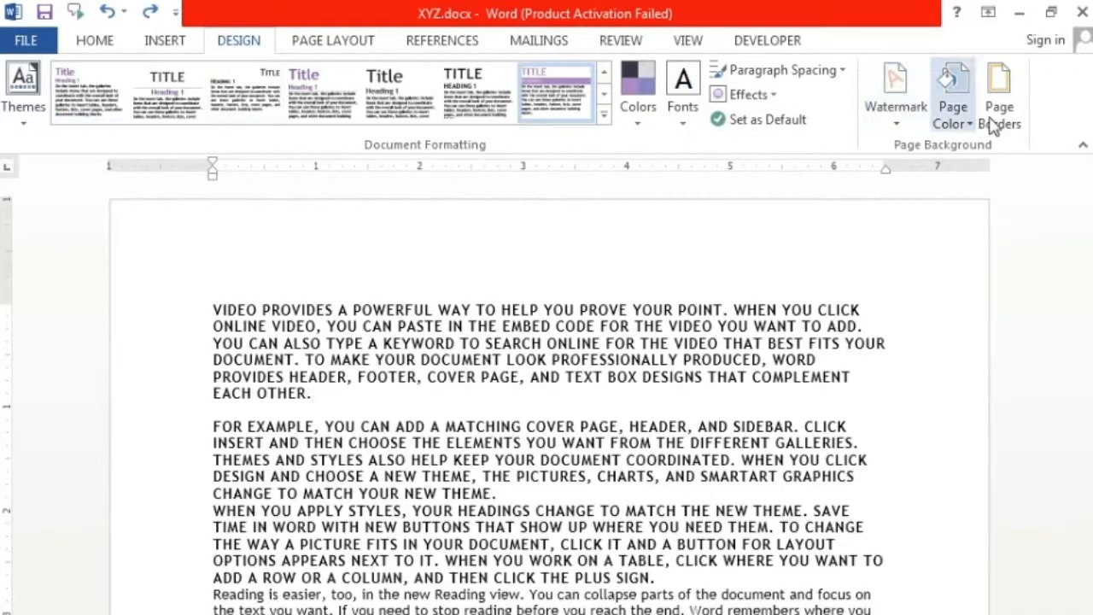
left_click(369, 401)
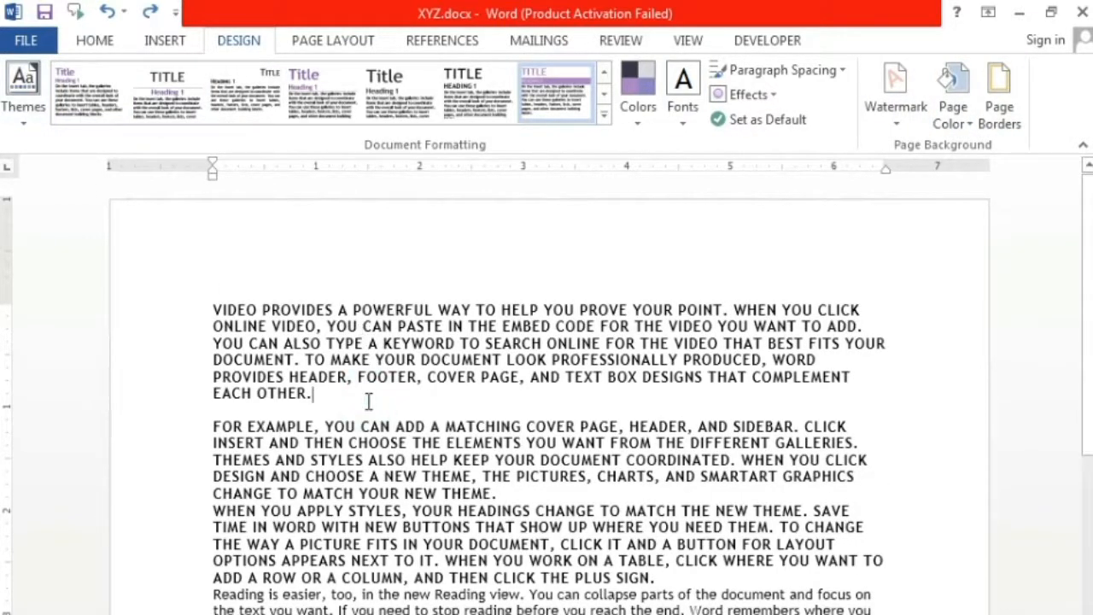